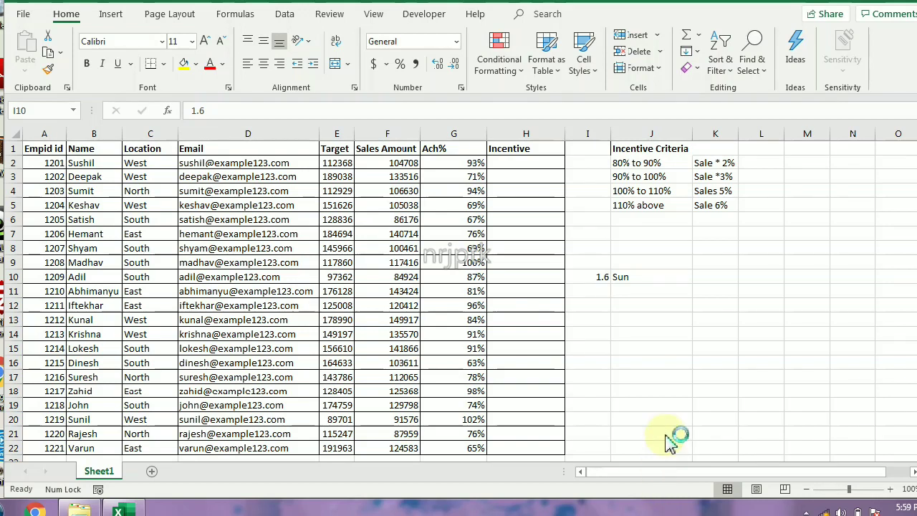
Step: Clear the old test values from I10 and J10
{"action": "left_click", "coordinate": [599, 276]}
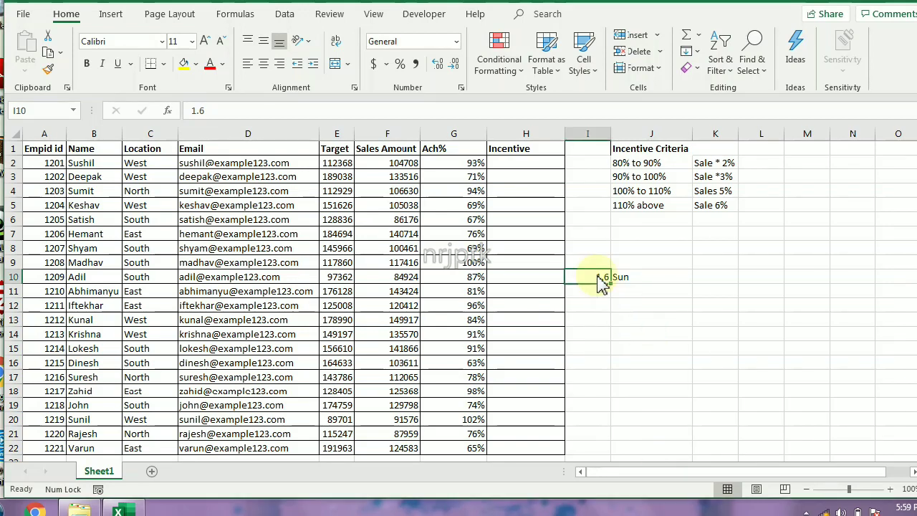
{"action": "left_click_drag", "start_coordinate": [599, 273], "coordinate": [637, 275]}
{"action": "key", "text": "Delete"}
Step: Enter =CHOOSE(2,"Sun","Mon","Tue","Wed","Thu","Fri","Sat") in J10, then reopen it for editing
{"action": "left_click", "coordinate": [636, 275]}
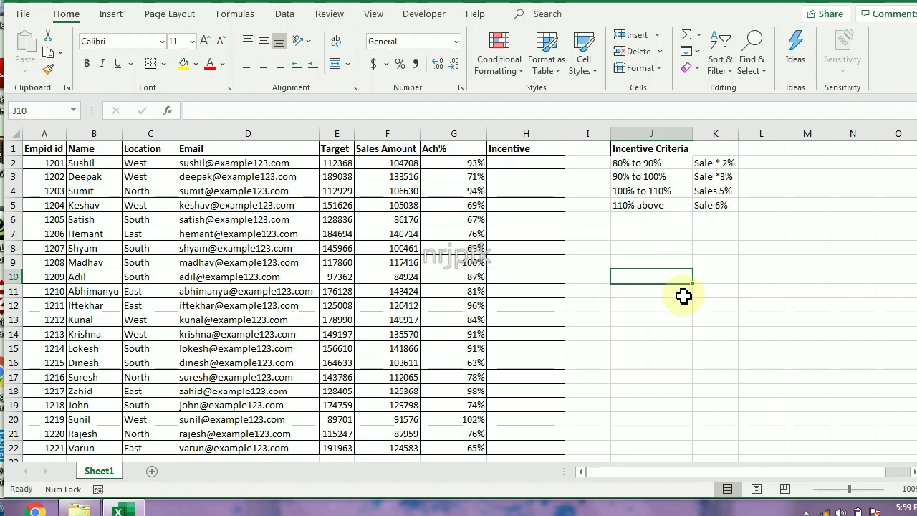
{"action": "type", "text": "=choo"}
{"action": "key", "text": "Tab"}
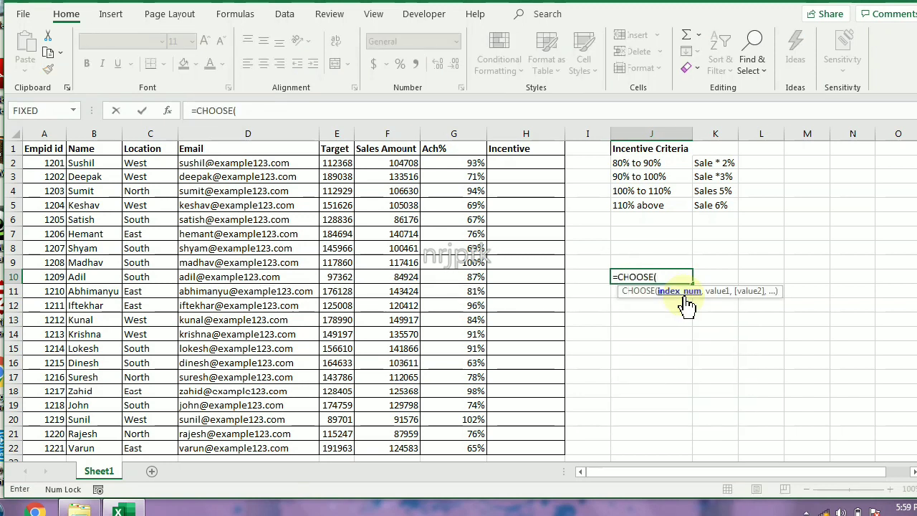
{"action": "type", "text": "2,"}
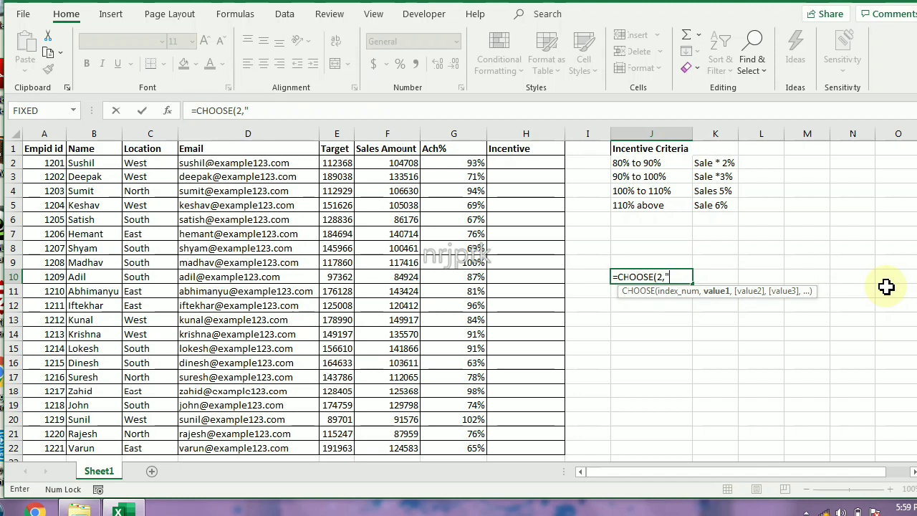
{"action": "type", "text": "One"}
{"action": "key", "text": "BackSpace"}
{"action": "key", "text": "BackSpace"}
{"action": "key", "text": "BackSpace"}
{"action": "type", "text": "Sun\""}
{"action": "type", "text": ",\""}
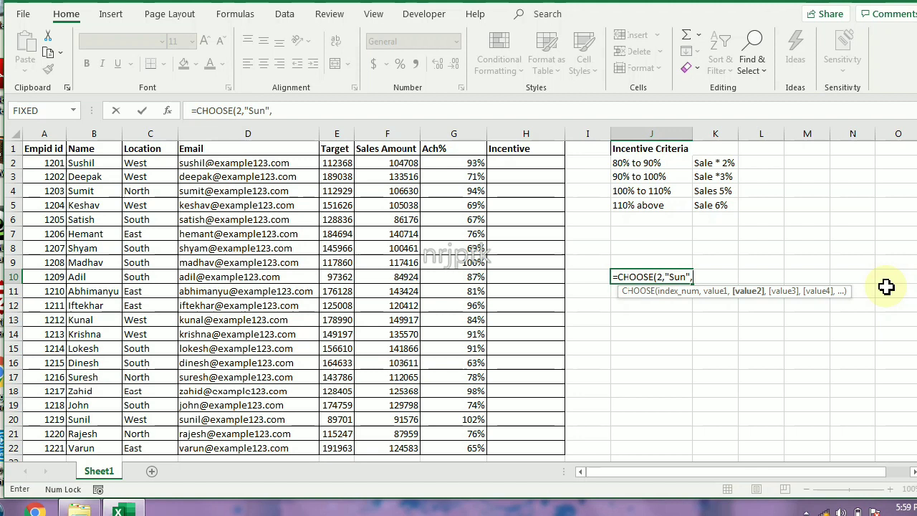
{"action": "type", "text": "Mon"}
{"action": "type", "text": "\",\""}
{"action": "type", "text": "Tue"}
{"action": "type", "text": "\",\"Wed\""}
{"action": "type", "text": ",\""}
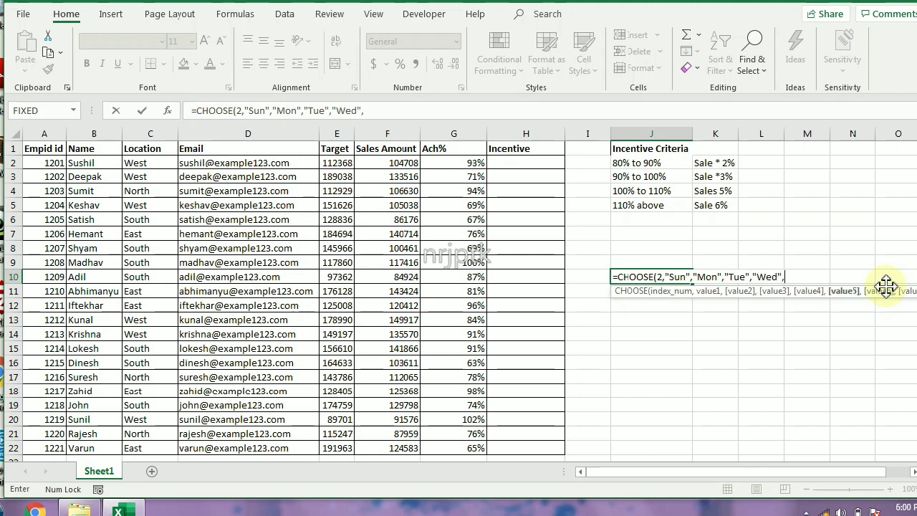
{"action": "type", "text": "Thu"}
{"action": "type", "text": "\",\"Fr"}
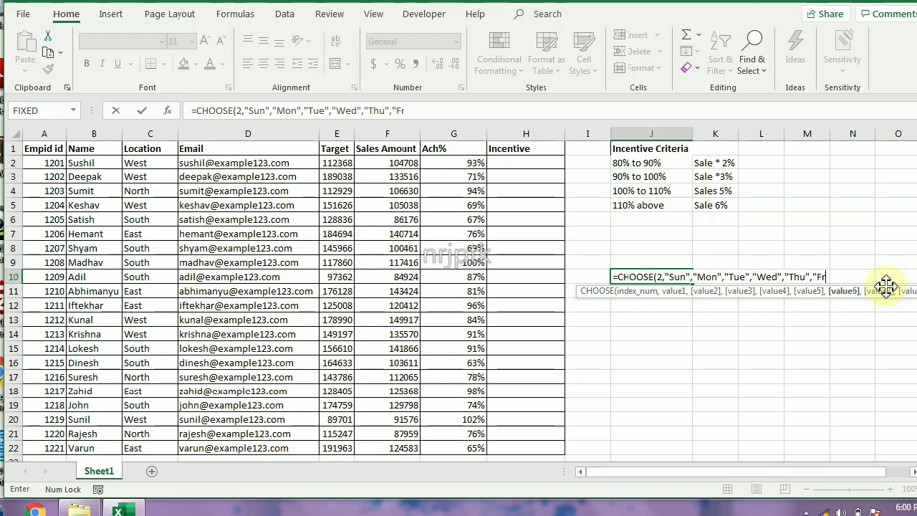
{"action": "type", "text": "i\",\"Sat\")"}
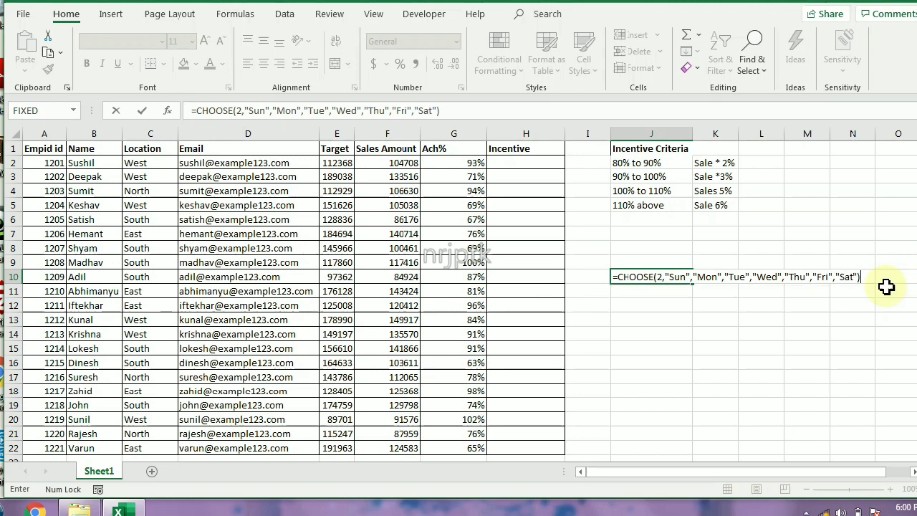
{"action": "key", "text": "Return"}
{"action": "key", "text": "Up"}
{"action": "key", "text": "F2"}
{"action": "key", "text": "Left"}
{"action": "key", "text": "Left"}
{"action": "key", "text": "Left"}
{"action": "key", "text": "Left"}
{"action": "key", "text": "Left"}
{"action": "key", "text": "Left"}
{"action": "key", "text": "Left"}
{"action": "key", "text": "Left"}
{"action": "key", "text": "Left"}
{"action": "key", "text": "Left"}
{"action": "key", "text": "Left"}
{"action": "key", "text": "Left"}
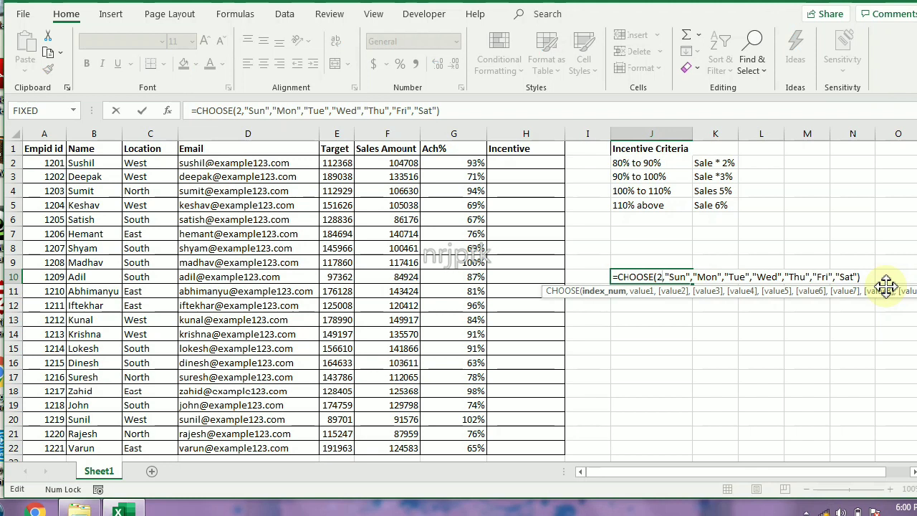
Step: Commit J10 showing Mon, then change its CHOOSE index to 1
{"action": "key", "text": "Return"}
{"action": "key", "text": "Up"}
{"action": "key", "text": "F2"}
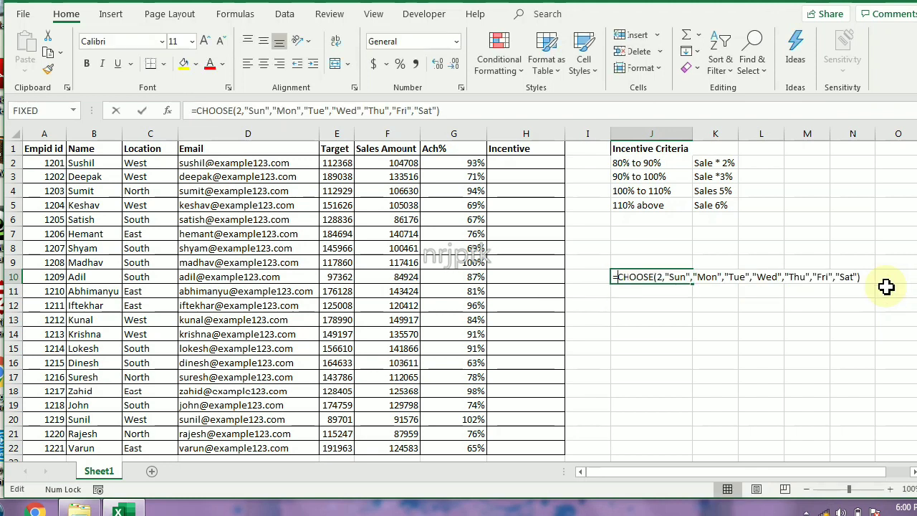
{"action": "key", "text": "Right"}
{"action": "key", "text": "Right"}
{"action": "key", "text": "Right"}
Step: Replace J10's CHOOSE index with a reference to cell I10
{"action": "key", "text": "Right"}
{"action": "key", "text": "Right"}
{"action": "key", "text": "Right"}
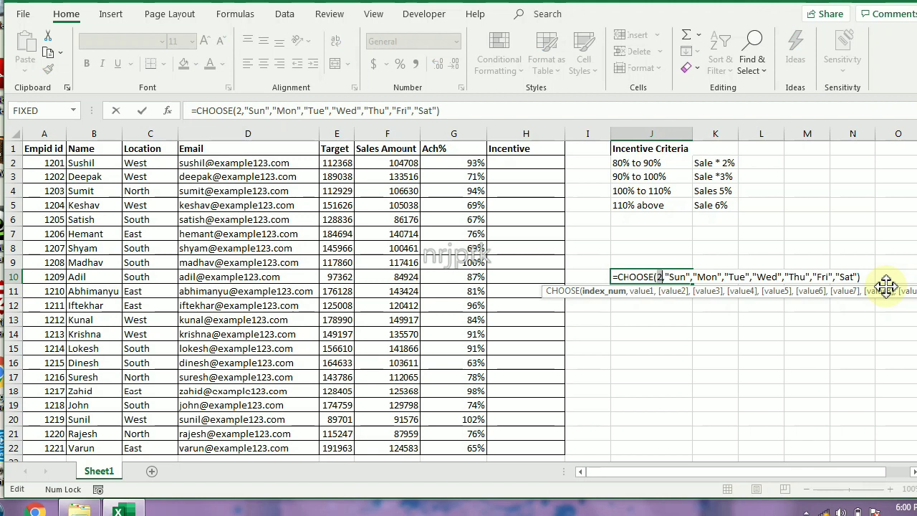
{"action": "key", "text": "BackSpace"}
{"action": "type", "text": "1"}
{"action": "key", "text": "Return"}
{"action": "key", "text": "Up"}
{"action": "key", "text": "F2"}
{"action": "key", "text": "Home"}
{"action": "key", "text": "Right"}
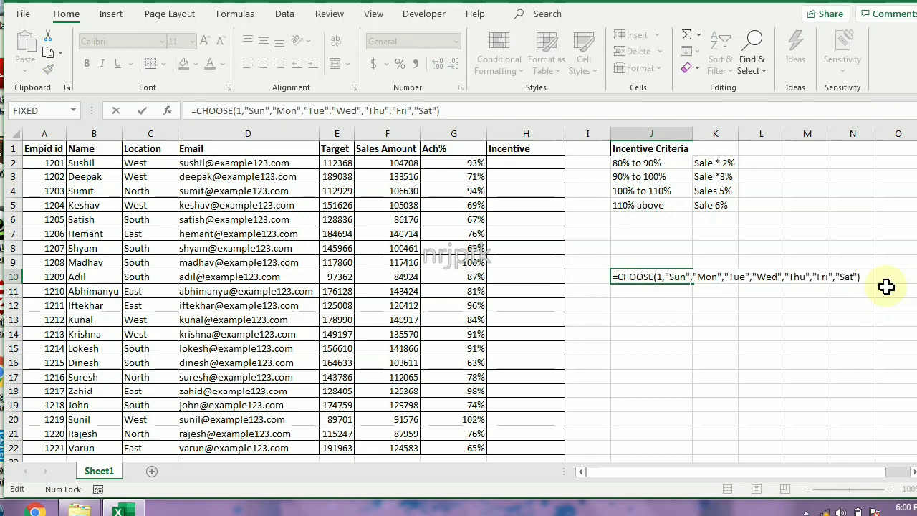
{"action": "key", "text": "Right"}
{"action": "key", "text": "Right"}
{"action": "key", "text": "Right"}
{"action": "key", "text": "Right"}
{"action": "key", "text": "Right"}
{"action": "key", "text": "Left"}
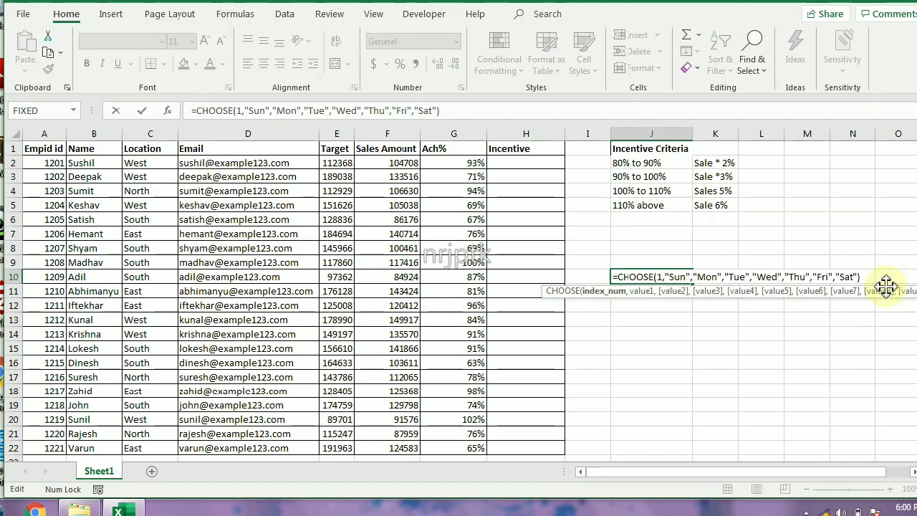
{"action": "key", "text": "BackSpace"}
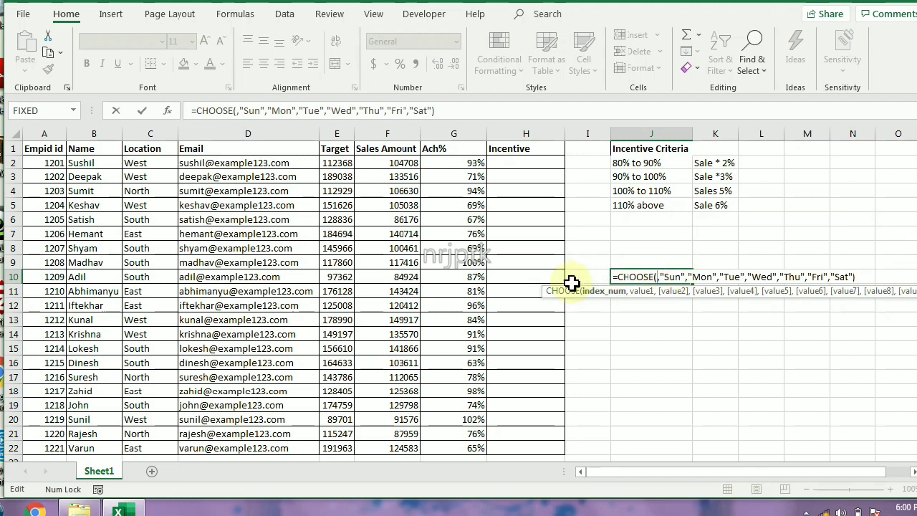
{"action": "type", "text": "10"}
{"action": "key", "text": "Return"}
Step: Test index values 1, 2, 3 and 4 in I10 against J10's weekday result
{"action": "left_click", "coordinate": [599, 278]}
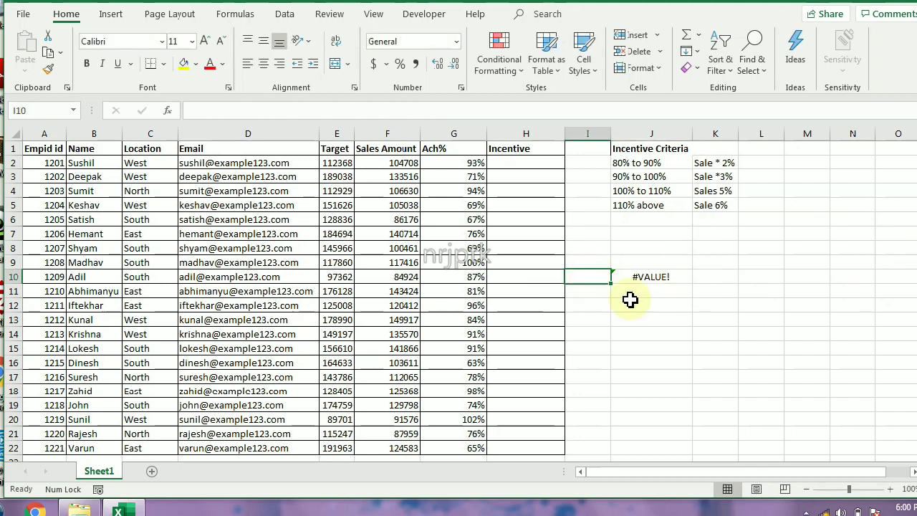
{"action": "type", "text": "1"}
{"action": "key", "text": "Return"}
{"action": "key", "text": "Up"}
{"action": "type", "text": "2"}
{"action": "key", "text": "ctrl+Return"}
{"action": "type", "text": "3"}
{"action": "key", "text": "ctrl+Return"}
{"action": "type", "text": "4"}
{"action": "key", "text": "ctrl+Return"}
Step: Test decimal indexes 1.2 and 1.6 in I10, which J10 reads as Sun
{"action": "type", "text": "1"}
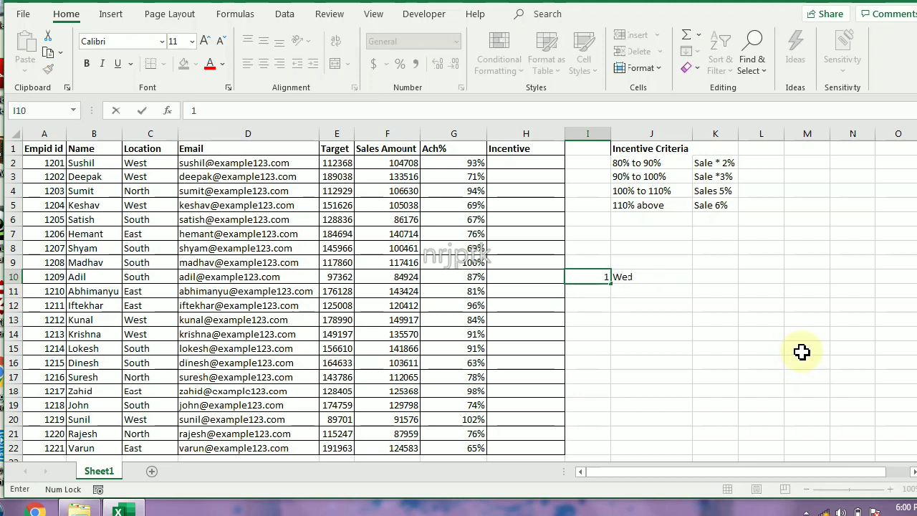
{"action": "key", "text": "ctrl+Return"}
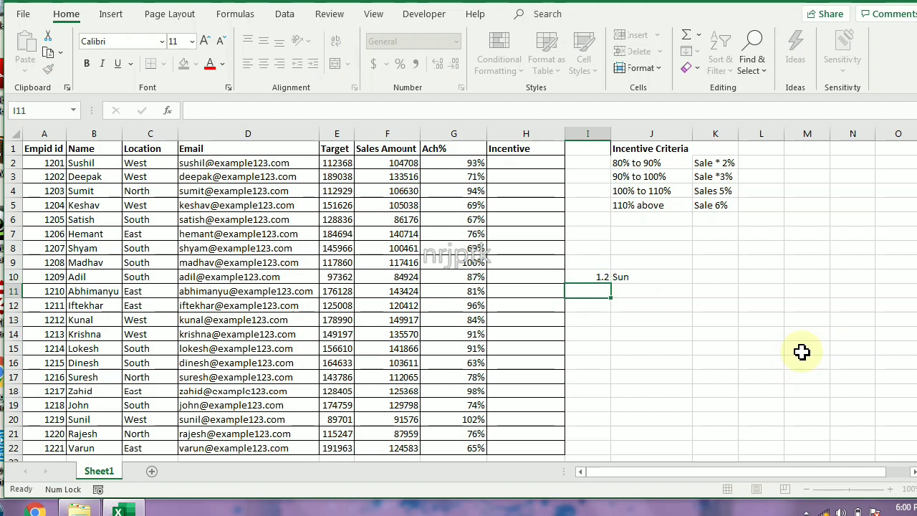
{"action": "type", "text": "1"}
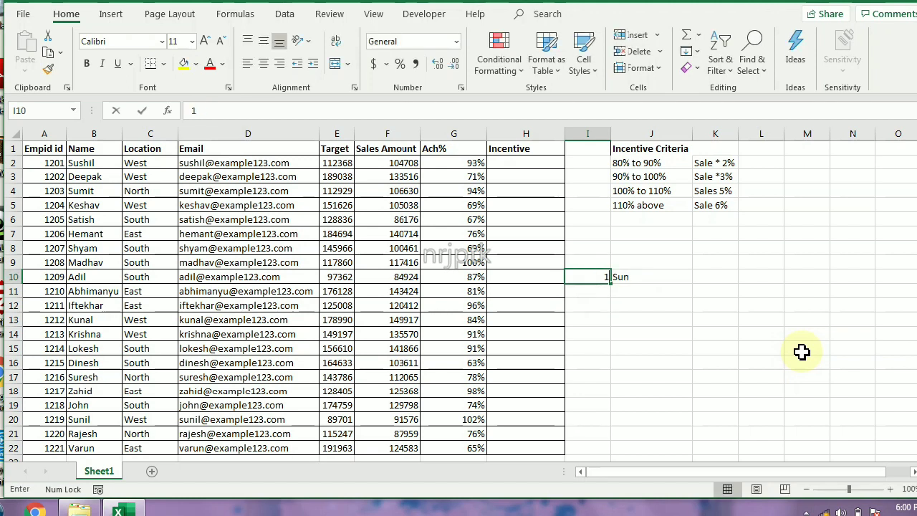
{"action": "type", "text": ".6"}
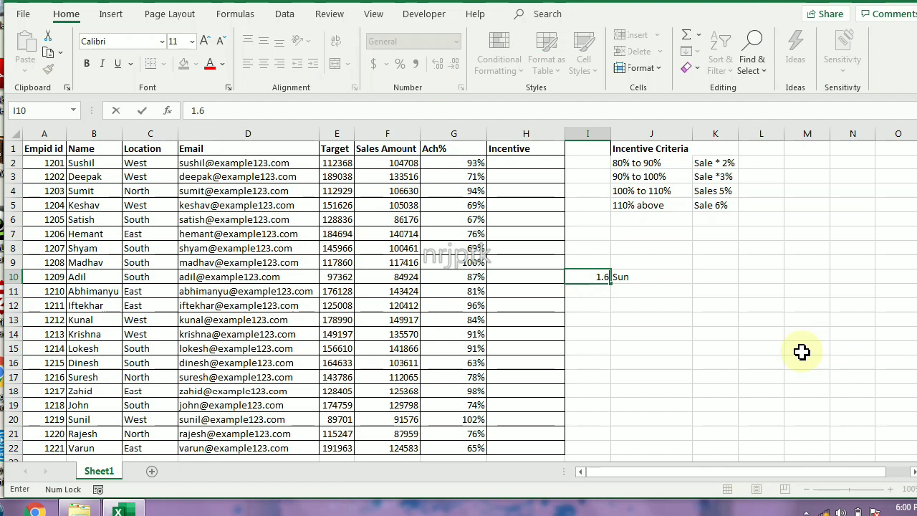
{"action": "key", "text": "Return"}
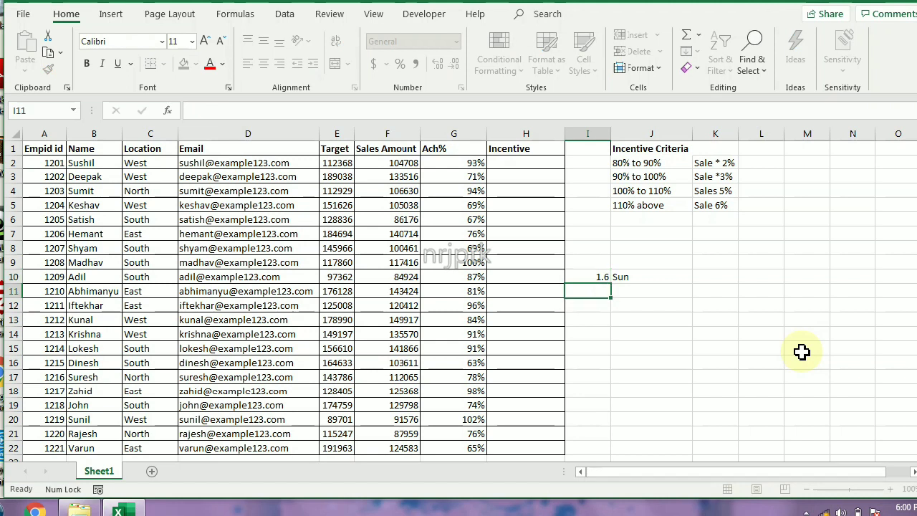
{"action": "key", "text": "Up"}
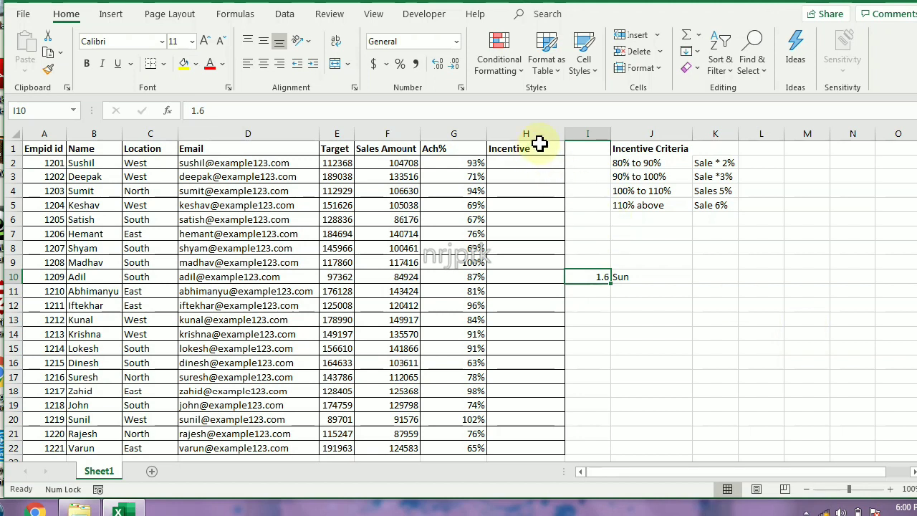
Step: Apply Decrease Decimal to I10 and check its underlying value is still 1.6
{"action": "left_click", "coordinate": [454, 67]}
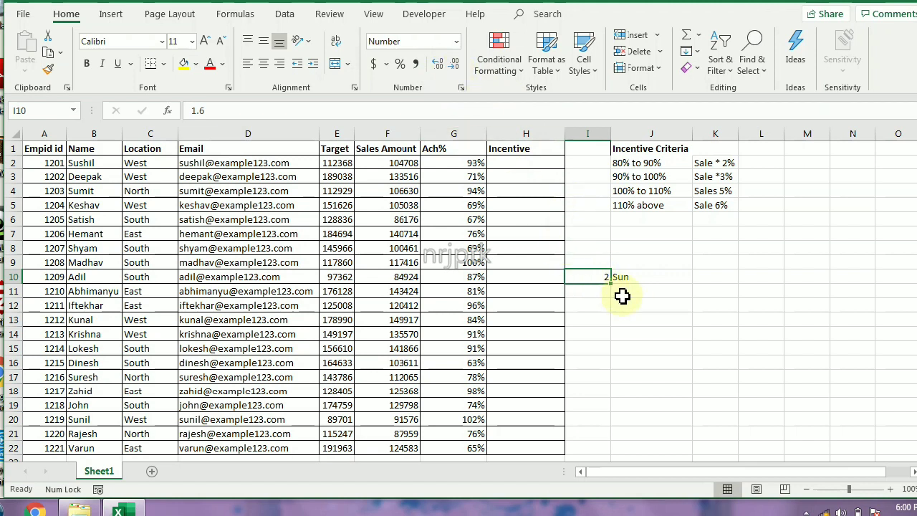
{"action": "left_click_drag", "start_coordinate": [220, 113], "coordinate": [192, 113]}
{"action": "key", "text": "Escape"}
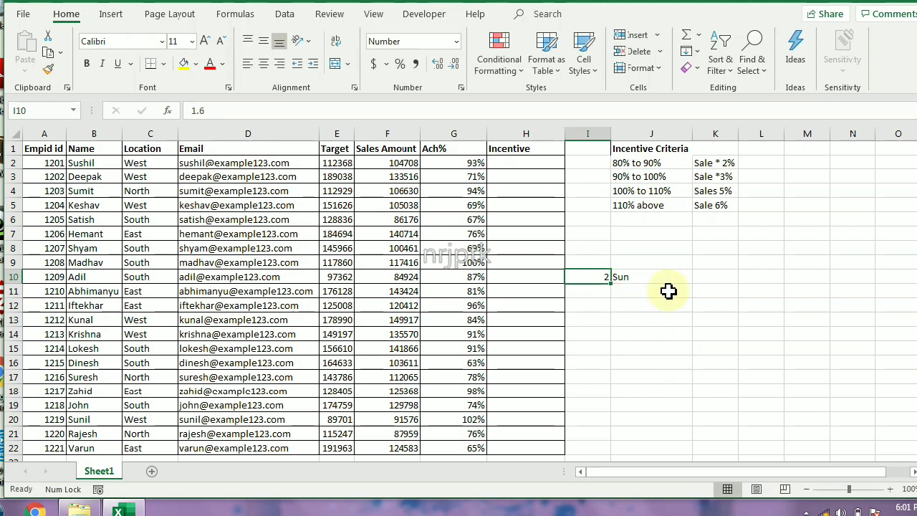
Step: Try indexes 3, 2 and 4 in I10, then set it to 7 for Sat
{"action": "type", "text": "3"}
{"action": "key", "text": "Return"}
{"action": "key", "text": "Up"}
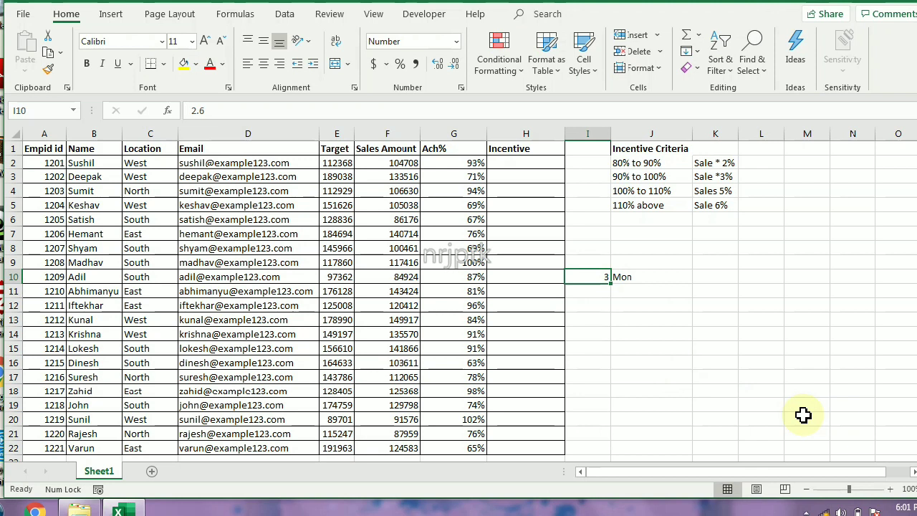
{"action": "type", "text": "2"}
{"action": "key", "text": "Return"}
{"action": "key", "text": "Up"}
{"action": "type", "text": "4"}
{"action": "key", "text": "Return"}
{"action": "key", "text": "Up"}
{"action": "key", "text": "Return"}
{"action": "key", "text": "Up"}
{"action": "type", "text": "7"}
{"action": "key", "text": "Return"}
Step: Fill J10's weekday formula down to J13 with Ctrl+D
{"action": "key", "text": "Up"}
{"action": "key", "text": "Right"}
{"action": "key", "text": "Down"}
{"action": "key", "text": "ctrl+d"}
{"action": "key", "text": "Down"}
{"action": "key", "text": "ctrl+d"}
Step: Enter indexes 1, 2 and 3 in I11:I13 to show Sun, Mon, Tue
{"action": "key", "text": "Down"}
{"action": "key", "text": "ctrl+d"}
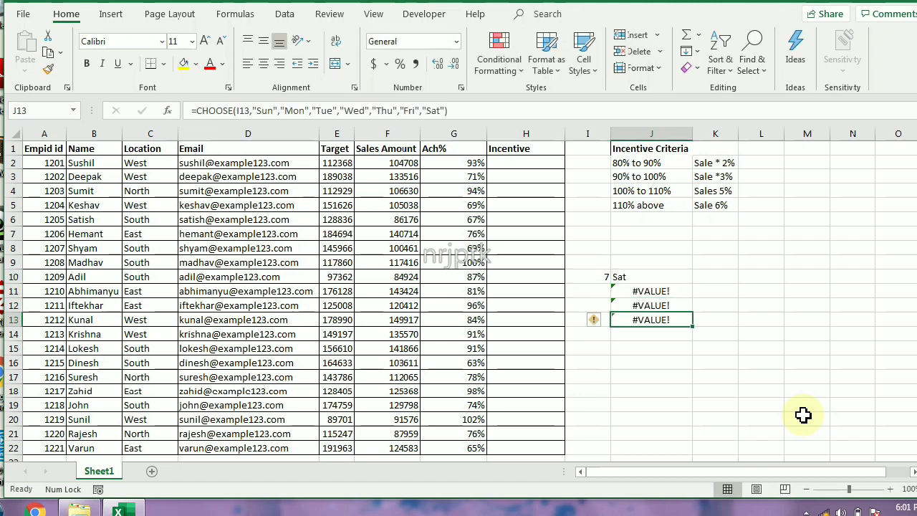
{"action": "key", "text": "Left"}
{"action": "key", "text": "Up"}
{"action": "key", "text": "Up"}
{"action": "type", "text": "1"}
{"action": "key", "text": "Return"}
{"action": "type", "text": "2"}
{"action": "key", "text": "Return"}
{"action": "type", "text": "3"}
{"action": "key", "text": "Up"}
{"action": "key", "text": "Up"}
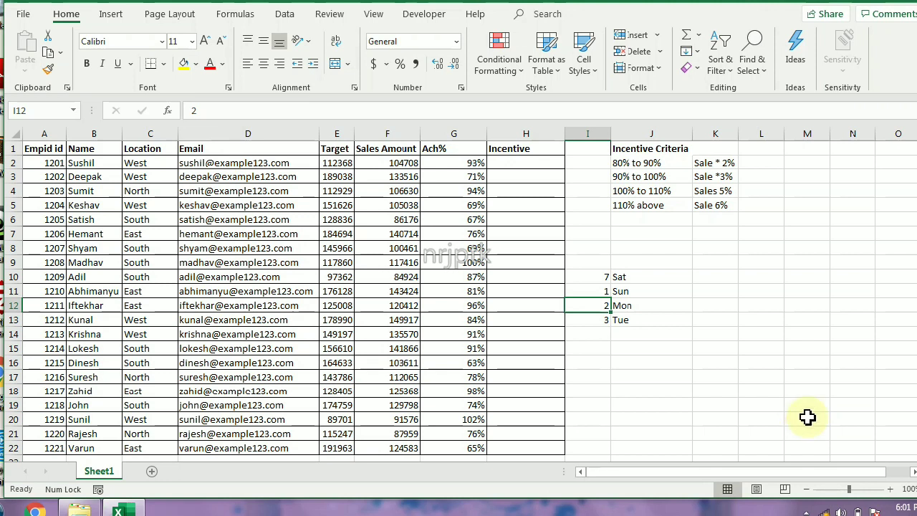
{"action": "left_click", "coordinate": [709, 510]}
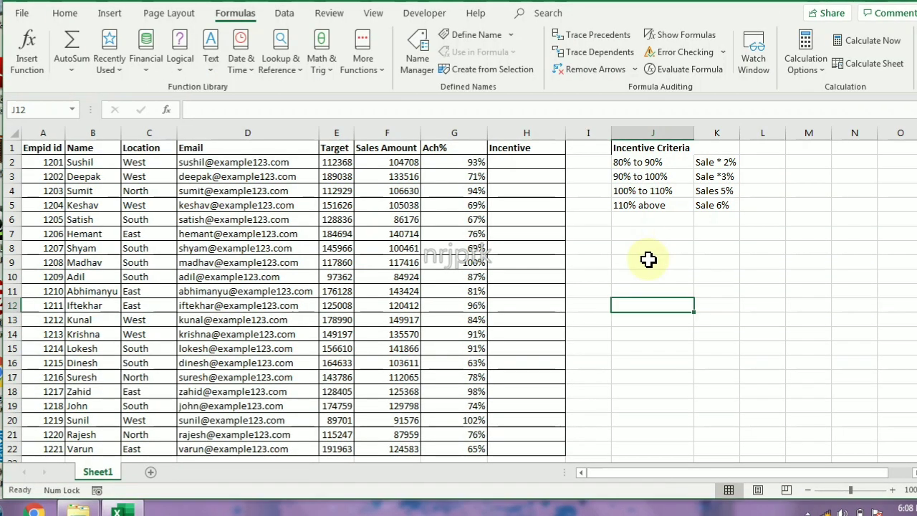
Step: Enter =SUM(CHOOSE(I8,F2:F5,E2:F9,E10:F10)) in J8
{"action": "left_click", "coordinate": [651, 249]}
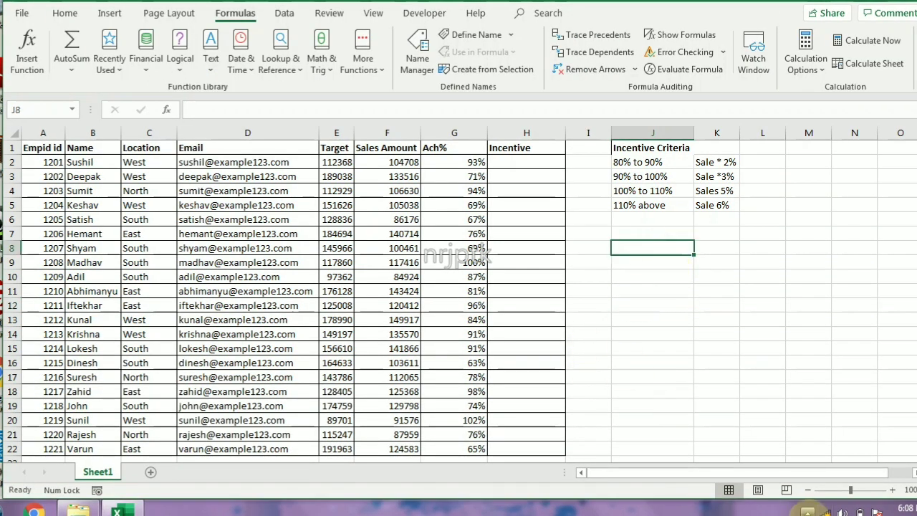
{"action": "left_click", "coordinate": [807, 510]}
{"action": "left_click", "coordinate": [807, 509]}
{"action": "left_click", "coordinate": [631, 249]}
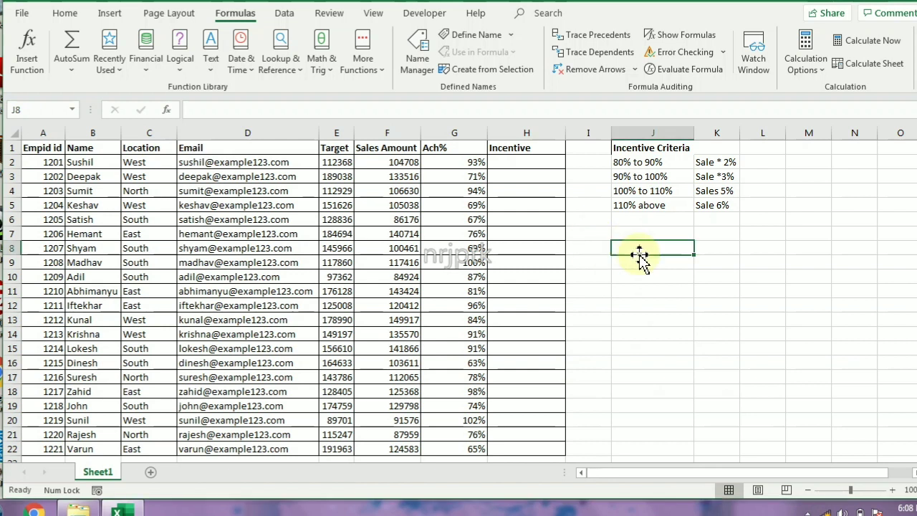
{"action": "type", "text": "=su"}
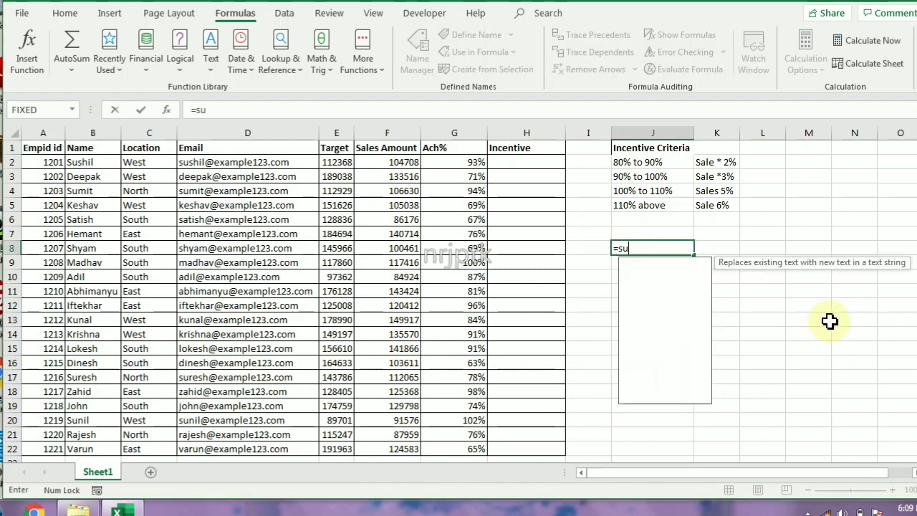
{"action": "type", "text": "m "}
{"action": "type", "text": "choo"}
{"action": "key", "text": "Tab"}
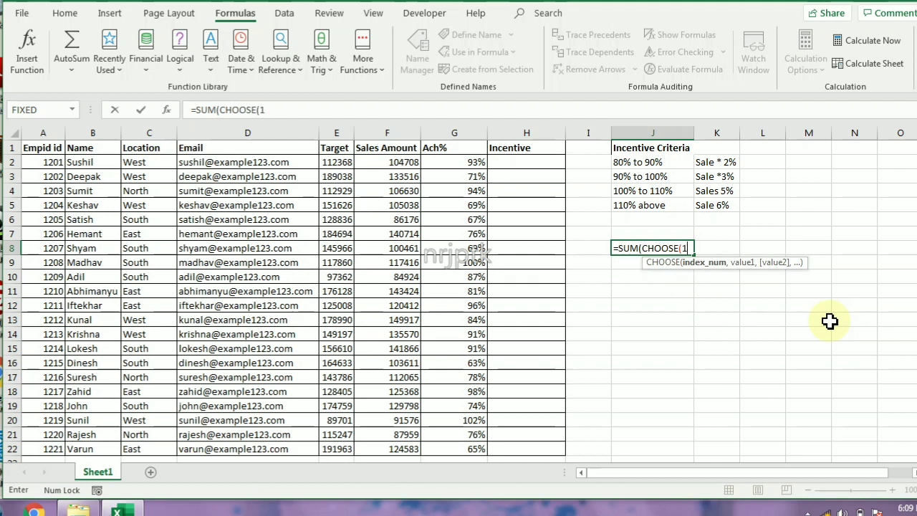
{"action": "left_click", "coordinate": [584, 244]}
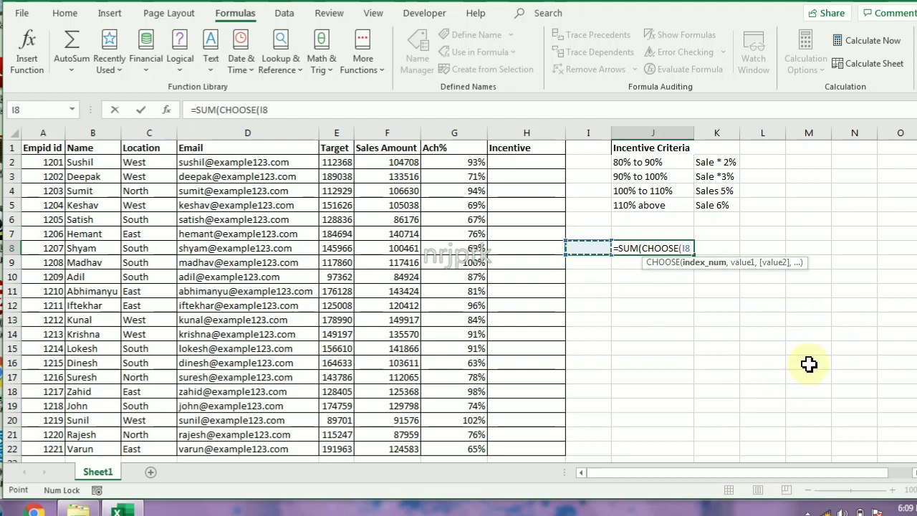
{"action": "type", "text": ",f2"}
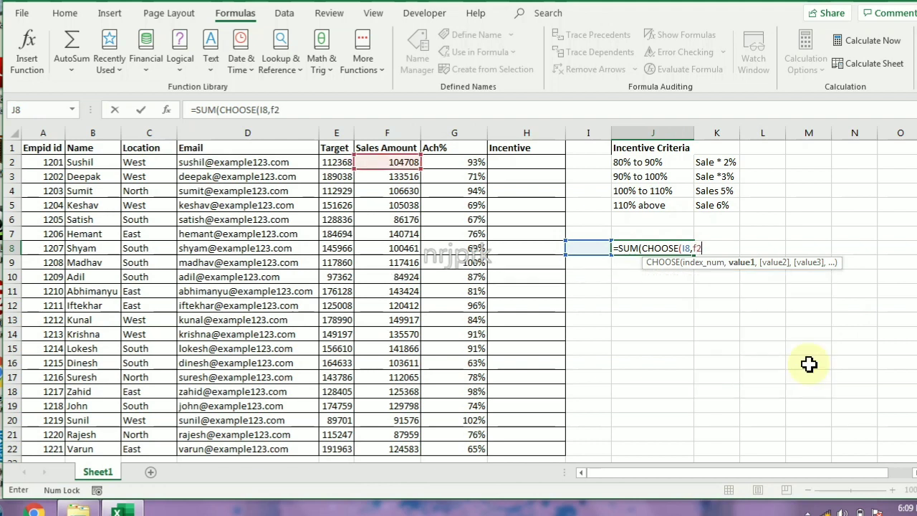
{"action": "type", "text": ":f5"}
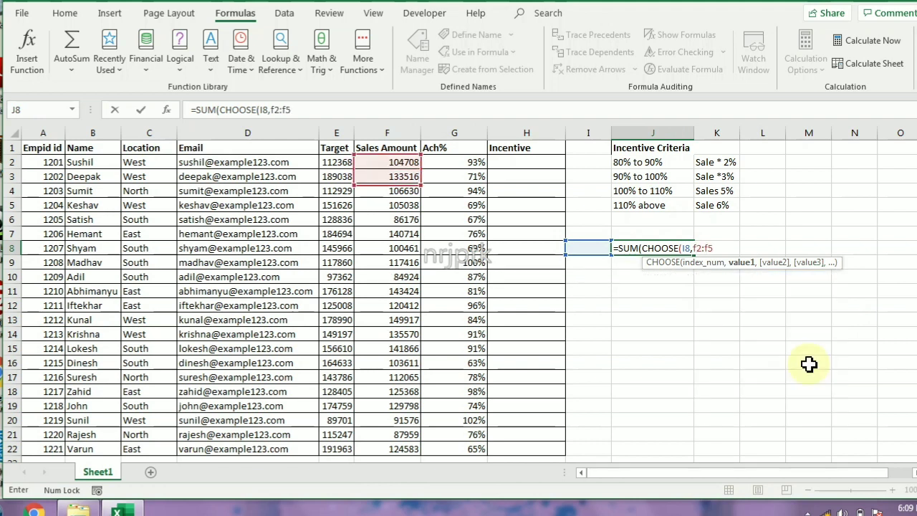
{"action": "type", "text": ","}
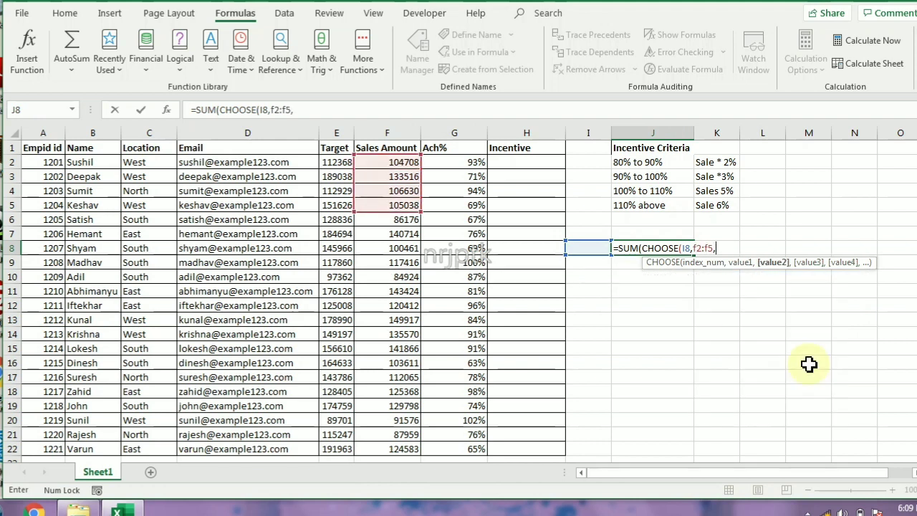
{"action": "type", "text": "e2"}
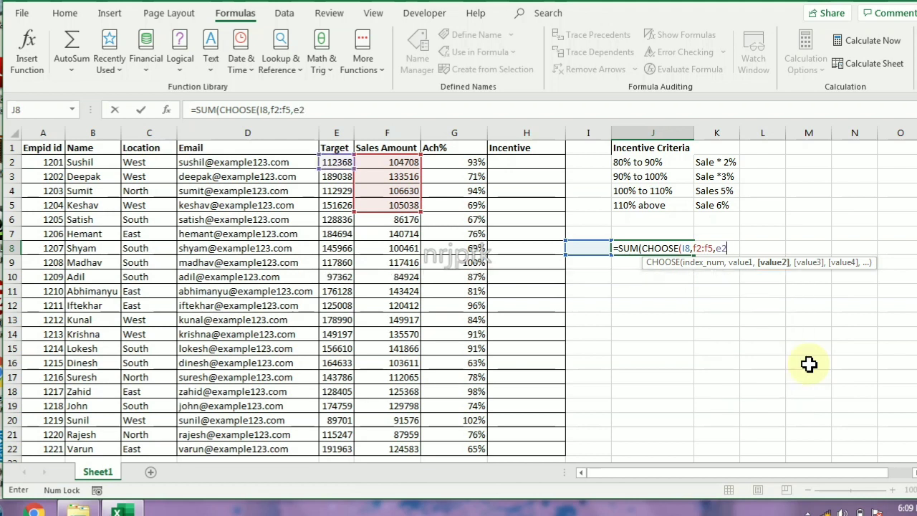
{"action": "type", "text": ":f9"}
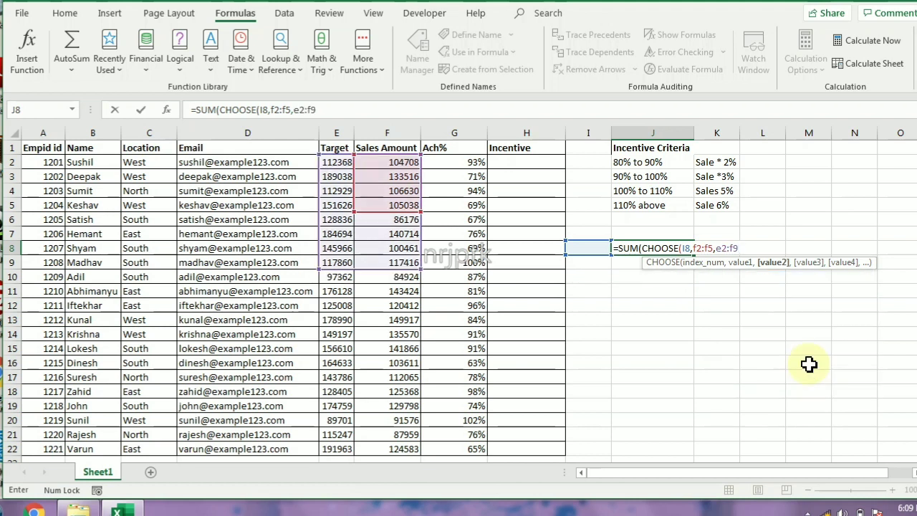
{"action": "type", "text": ","}
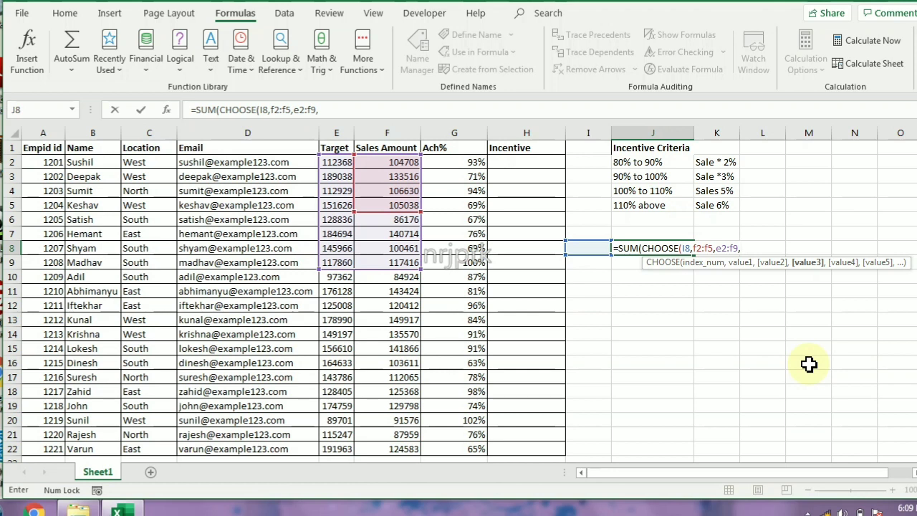
{"action": "type", "text": "e10:f10"}
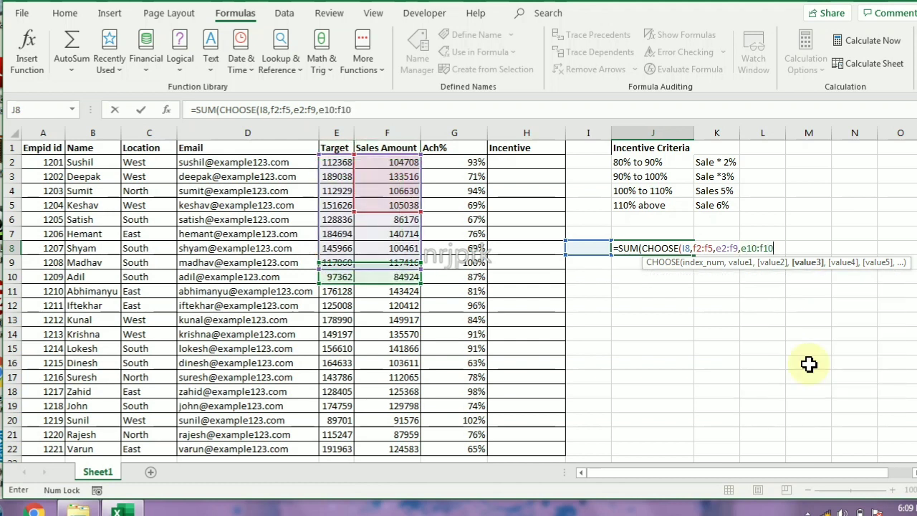
{"action": "type", "text": ")"}
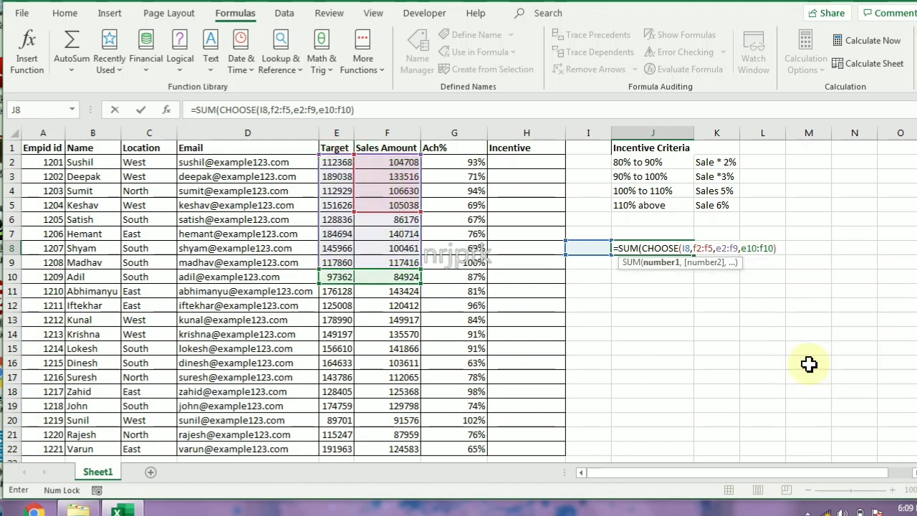
{"action": "type", "text": ")"}
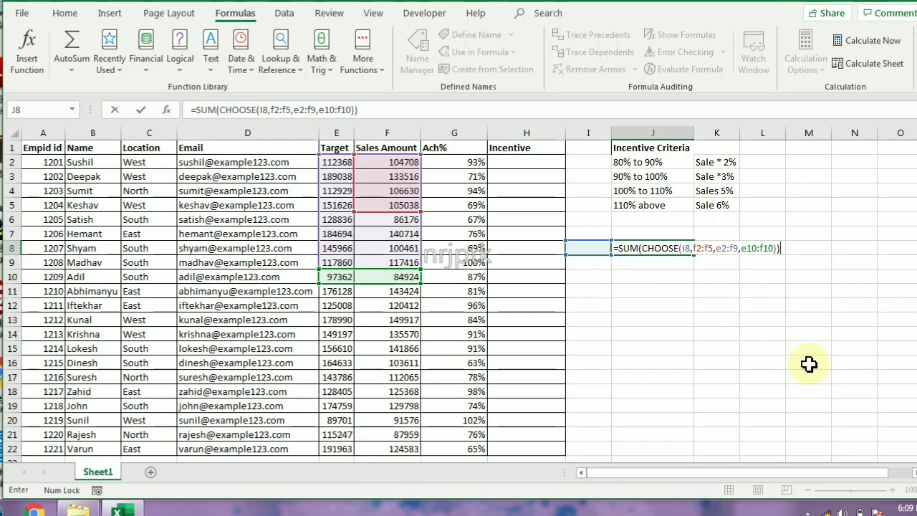
{"action": "key", "text": "Return"}
Step: Set I8 to 1 and compare J8 with the sum of the Sales Amount cells
{"action": "key", "text": "Right"}
{"action": "key", "text": "F2"}
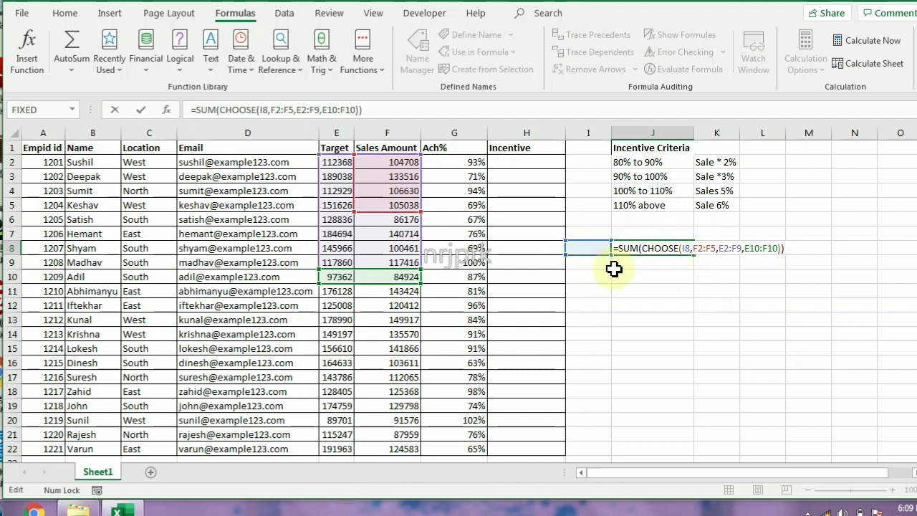
{"action": "key", "text": "Escape"}
{"action": "left_click", "coordinate": [584, 249]}
{"action": "type", "text": "1"}
{"action": "key", "text": "Return"}
{"action": "left_click", "coordinate": [659, 248]}
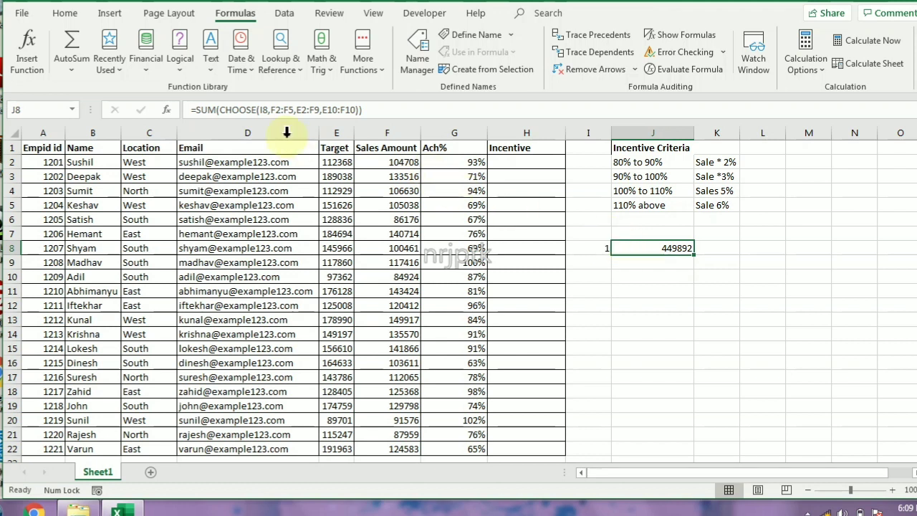
{"action": "left_click_drag", "start_coordinate": [401, 164], "coordinate": [393, 205]}
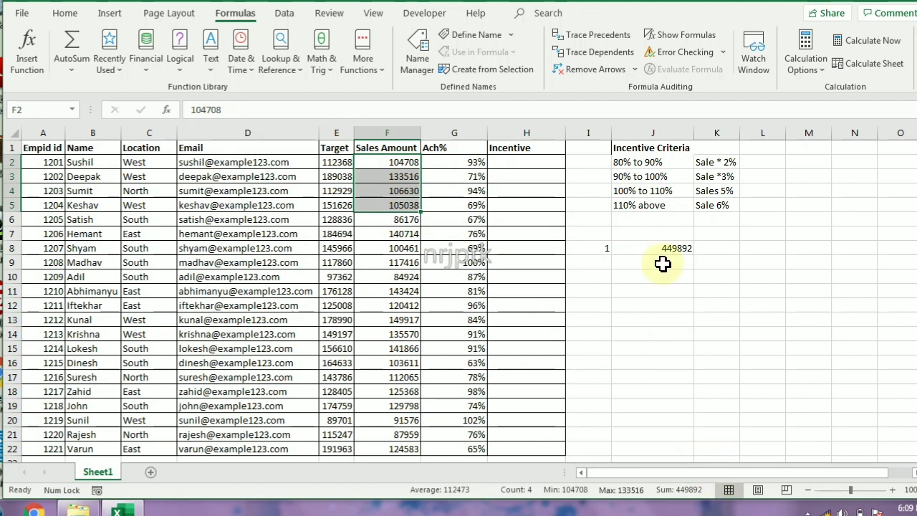
Step: Set I8 to 2 and verify J8's 2037976 total against E2:F9
{"action": "left_click", "coordinate": [595, 247]}
{"action": "type", "text": "2"}
{"action": "key", "text": "Return"}
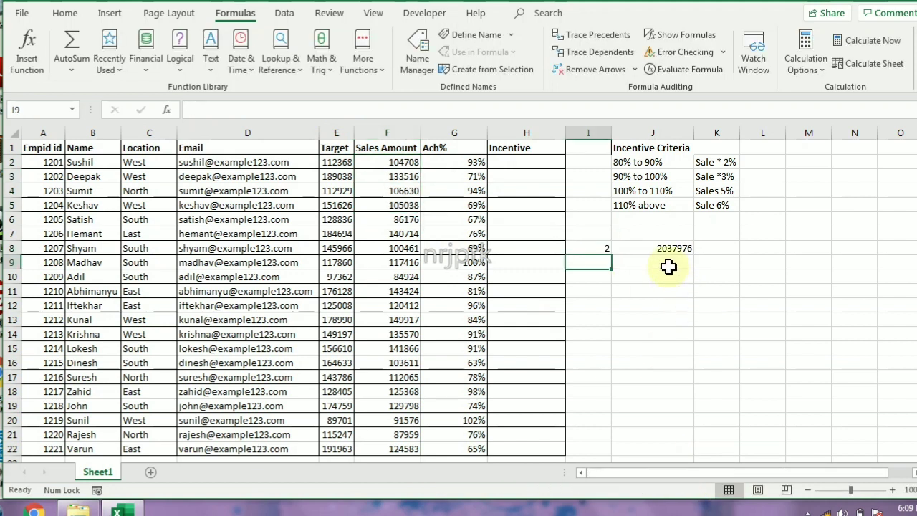
{"action": "left_click", "coordinate": [663, 249]}
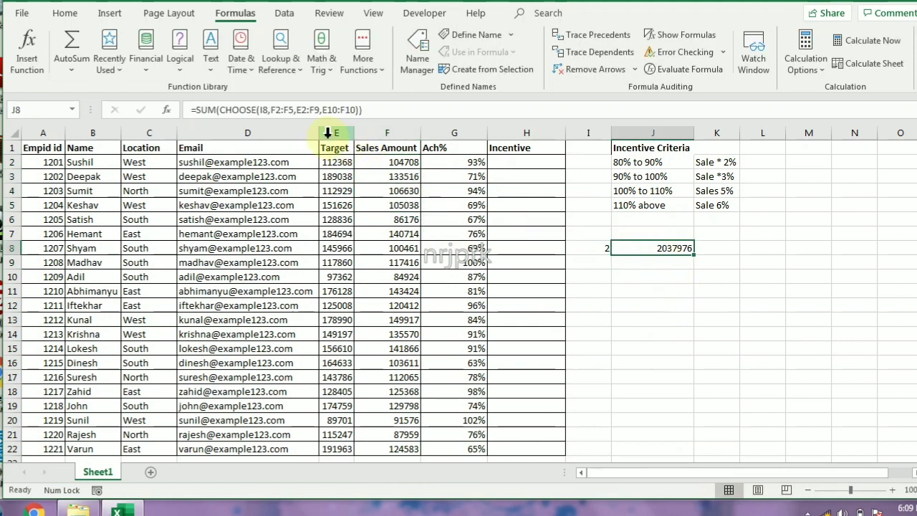
{"action": "left_click_drag", "start_coordinate": [338, 163], "coordinate": [378, 263]}
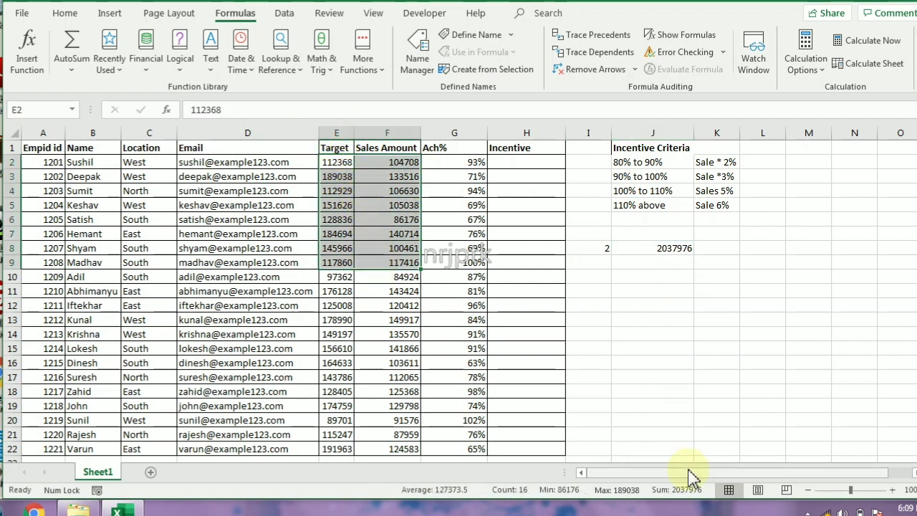
{"action": "left_click", "coordinate": [570, 252]}
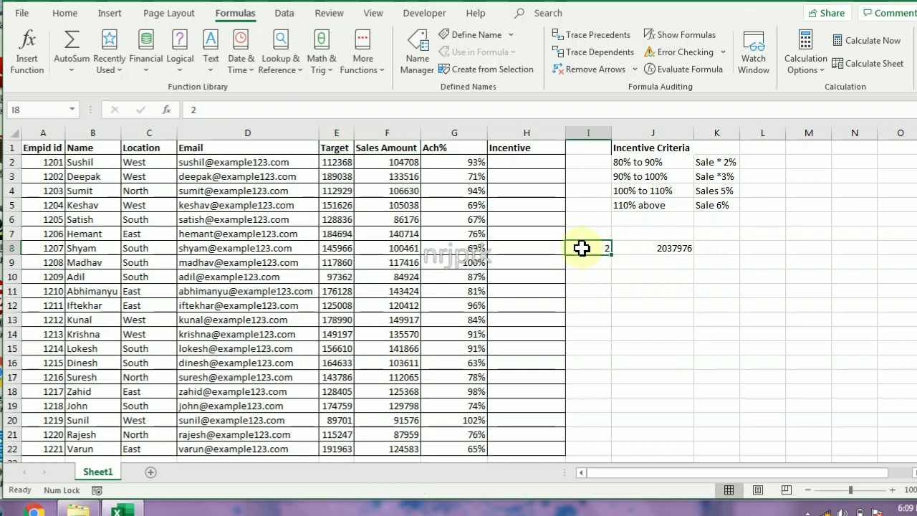
{"action": "left_click", "coordinate": [655, 251]}
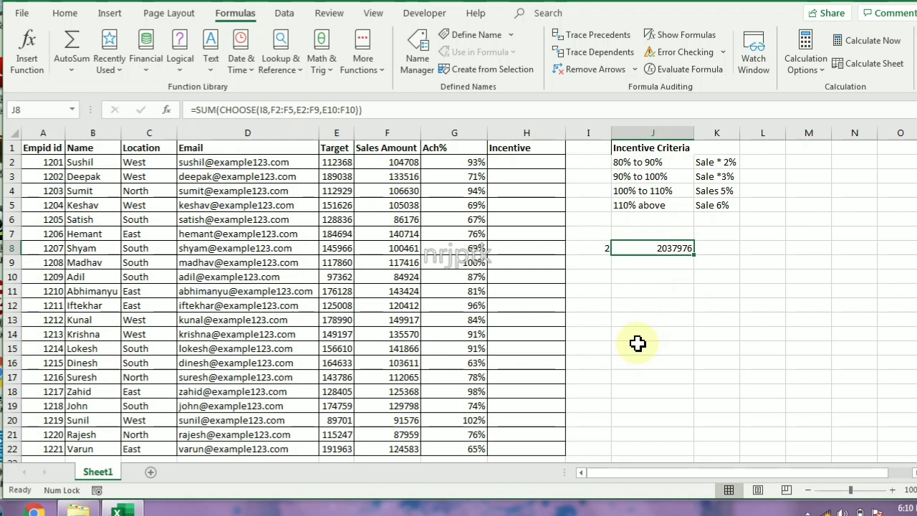
Step: Rewrite J8 as =SUM(E2:CHOOSE(I8,E10,F2,F8)), returning 217076 with index 2
{"action": "type", "text": "=sum"}
{"action": "key", "text": "Tab"}
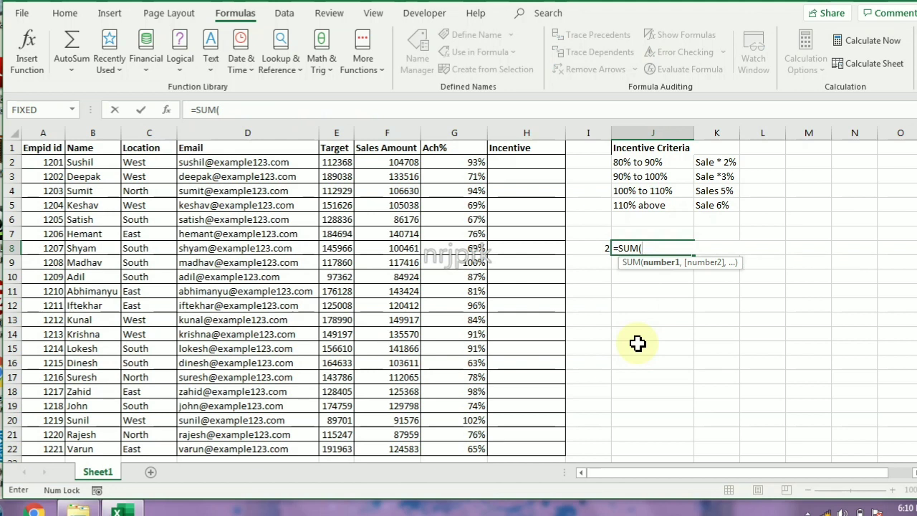
{"action": "type", "text": "e2:"}
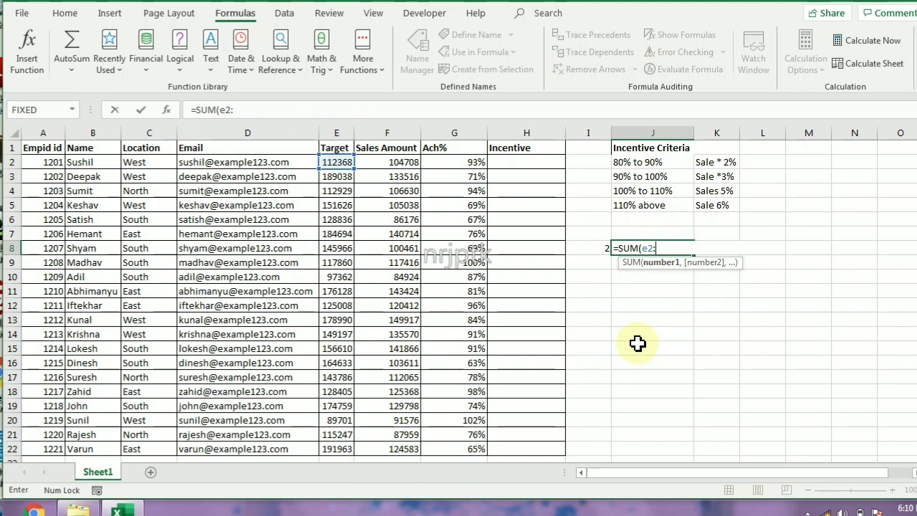
{"action": "type", "text": "cho"}
{"action": "key", "text": "Tab"}
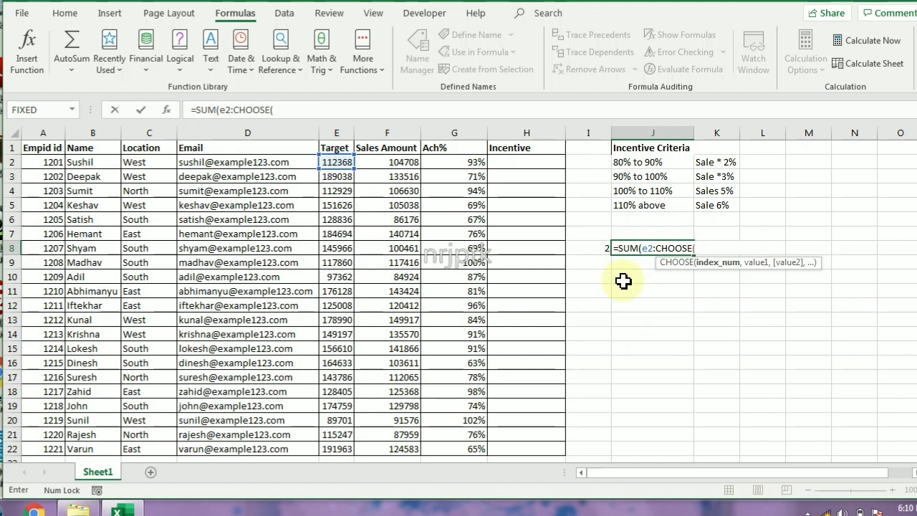
{"action": "left_click", "coordinate": [593, 249]}
{"action": "type", "text": ","}
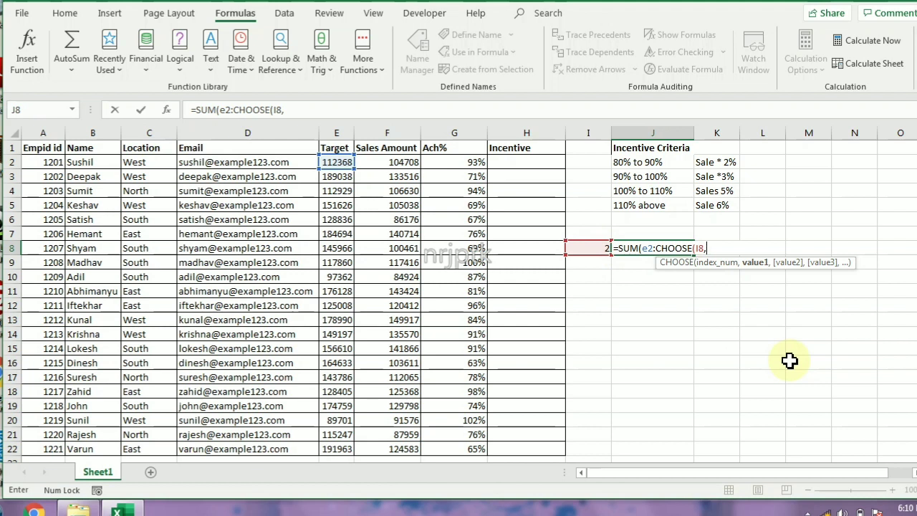
{"action": "type", "text": "e10,"}
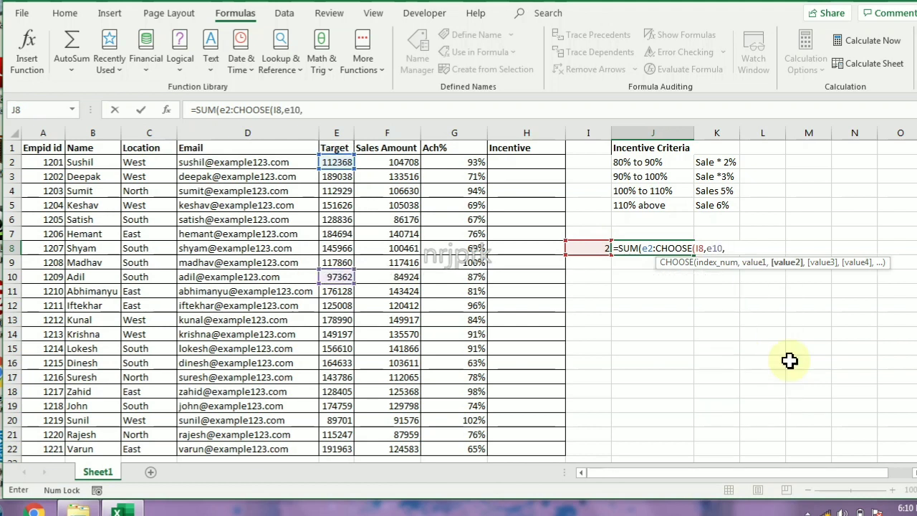
{"action": "type", "text": "f2"}
{"action": "type", "text": "f2"}
{"action": "key", "text": "BackSpace"}
{"action": "key", "text": "BackSpace"}
{"action": "type", "text": "f2,"}
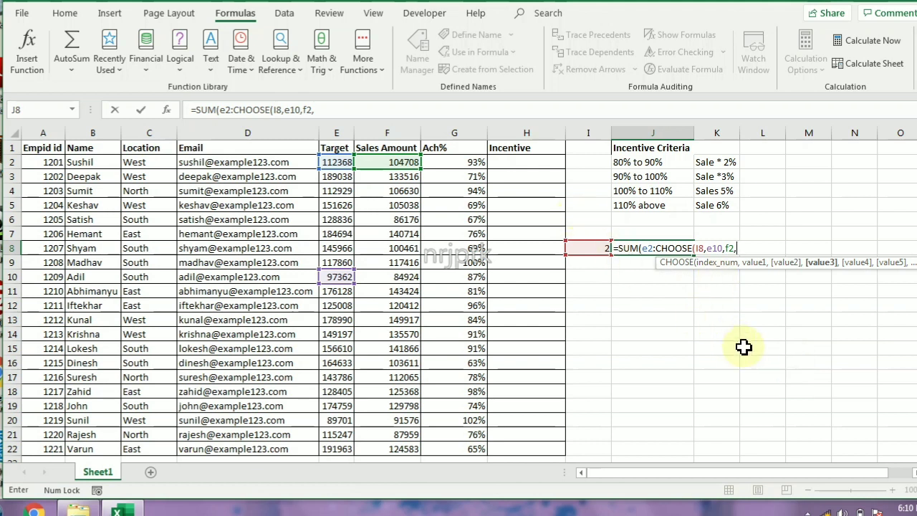
{"action": "type", "text": "e"}
{"action": "key", "text": "BackSpace"}
{"action": "type", "text": "f"}
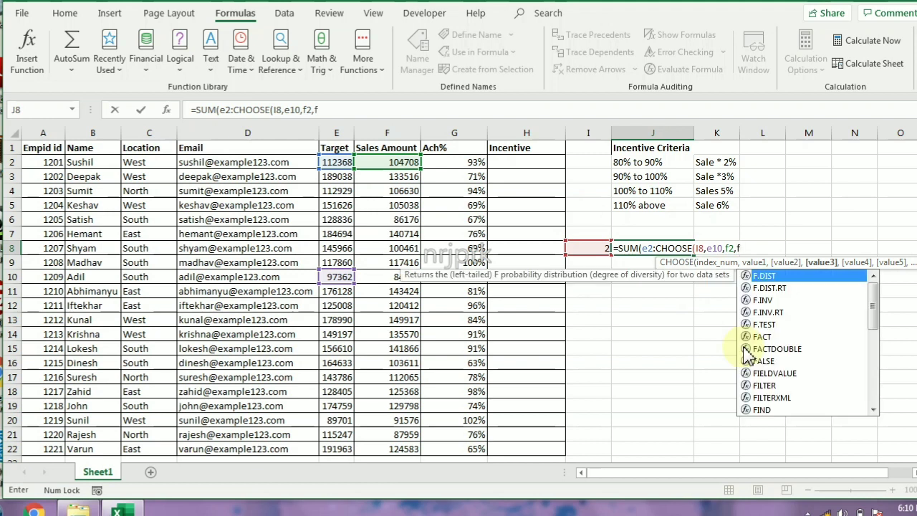
{"action": "type", "text": "8"}
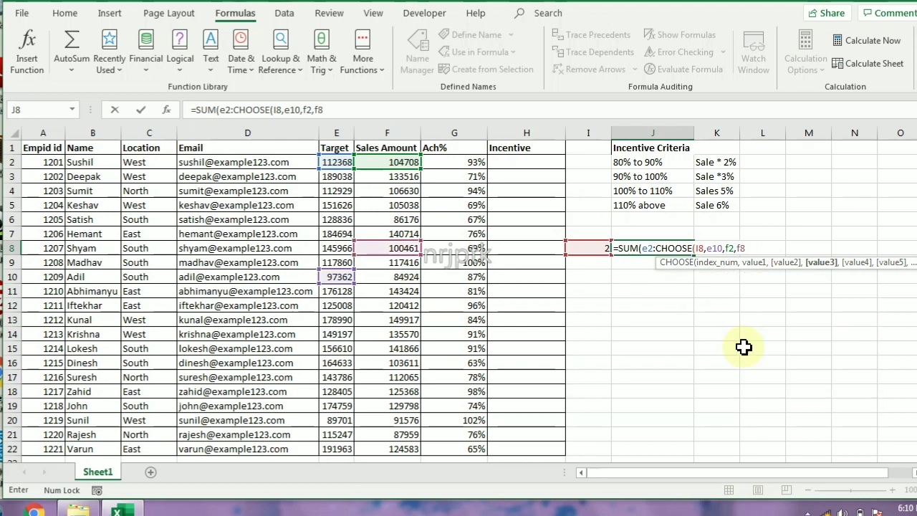
{"action": "type", "text": "))"}
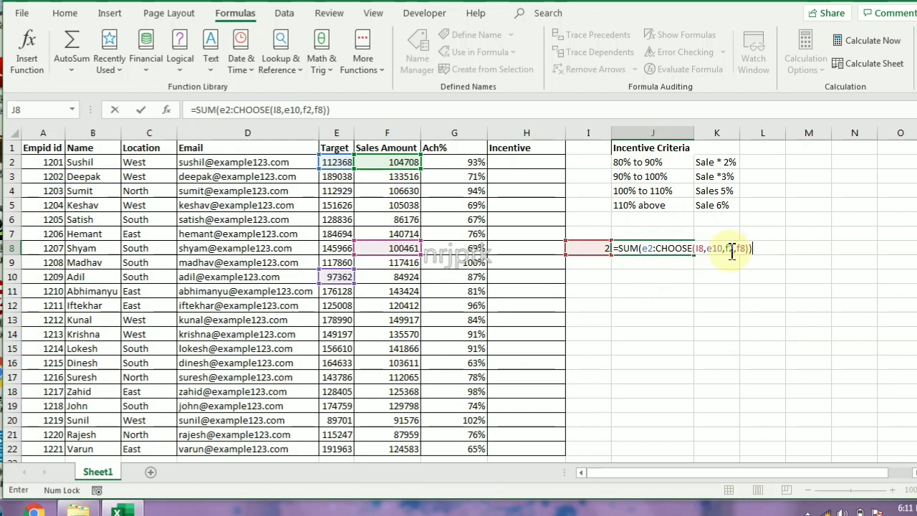
{"action": "key", "text": "ctrl+Return"}
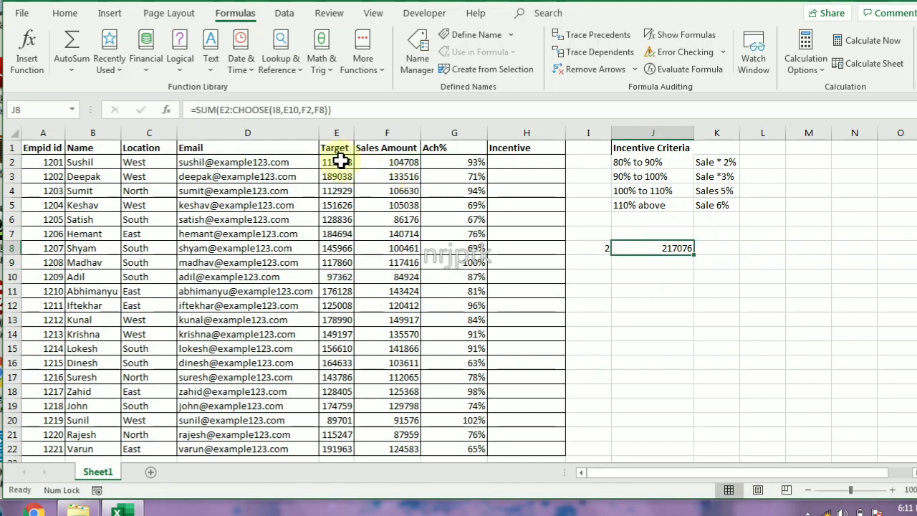
Step: Check J8's 217076 against E2:F2 and change the I8 index to 1
{"action": "left_click_drag", "start_coordinate": [340, 160], "coordinate": [380, 163]}
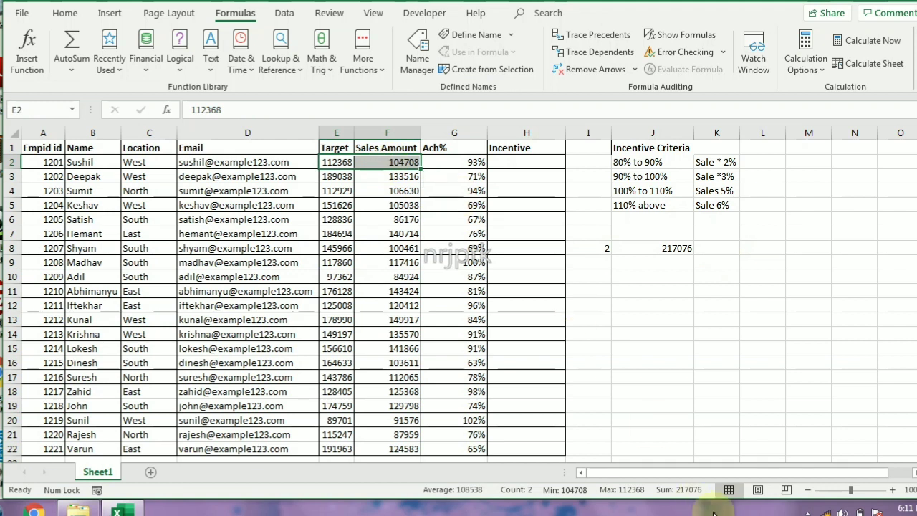
{"action": "left_click", "coordinate": [658, 248]}
{"action": "left_click", "coordinate": [594, 248]}
{"action": "type", "text": "1"}
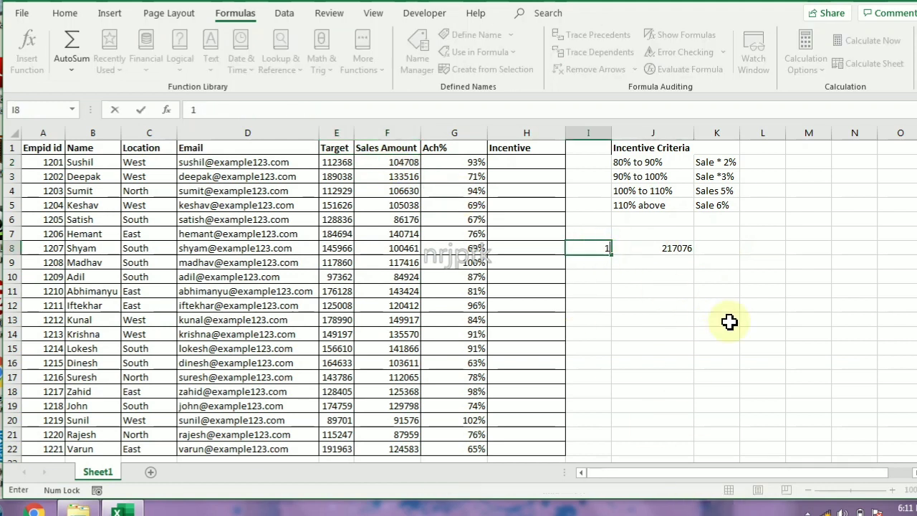
{"action": "left_click", "coordinate": [670, 247]}
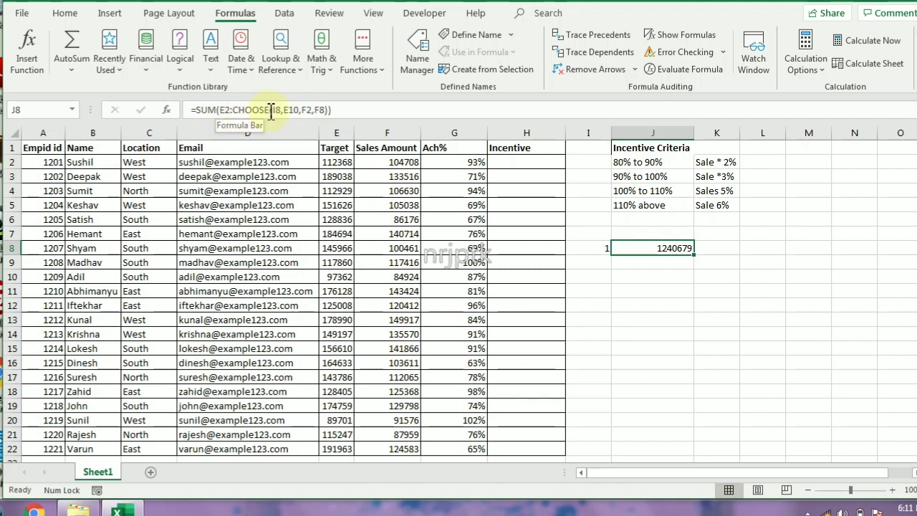
Step: Verify J8's 1240679 against Target cells E2:E10, then run Evaluate Formula on J8
{"action": "left_click", "coordinate": [340, 162]}
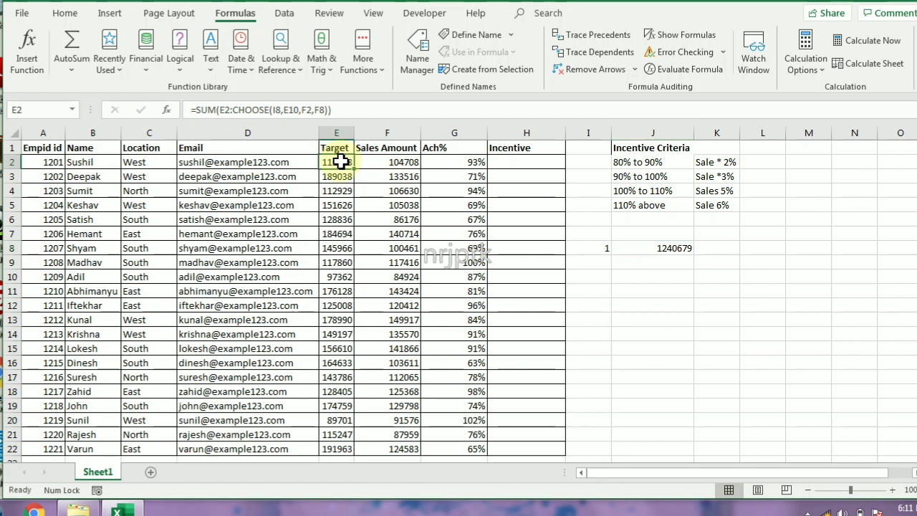
{"action": "left_click_drag", "start_coordinate": [341, 162], "coordinate": [331, 269]}
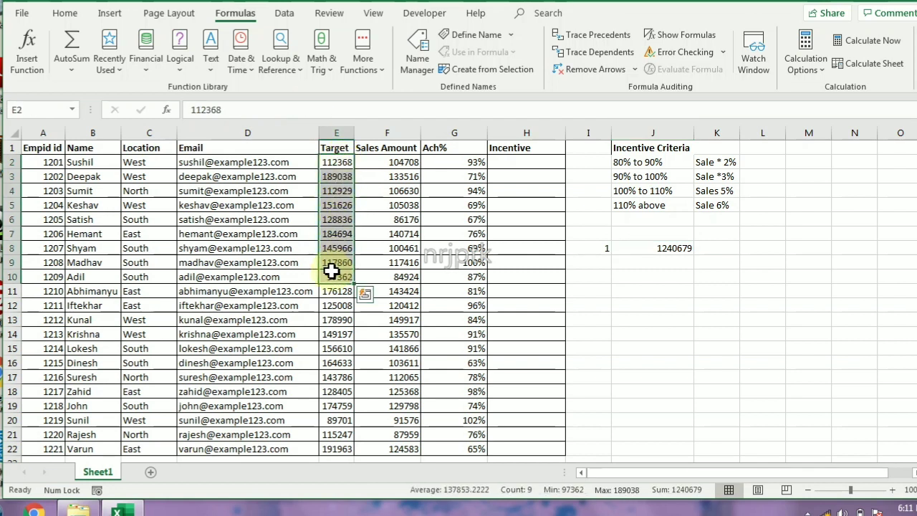
{"action": "left_click", "coordinate": [657, 278]}
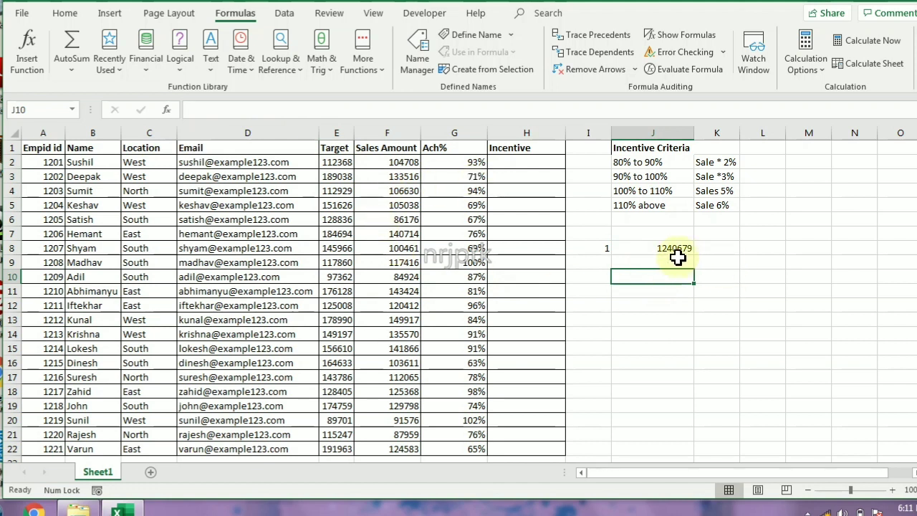
{"action": "left_click", "coordinate": [665, 249]}
{"action": "left_click", "coordinate": [683, 68]}
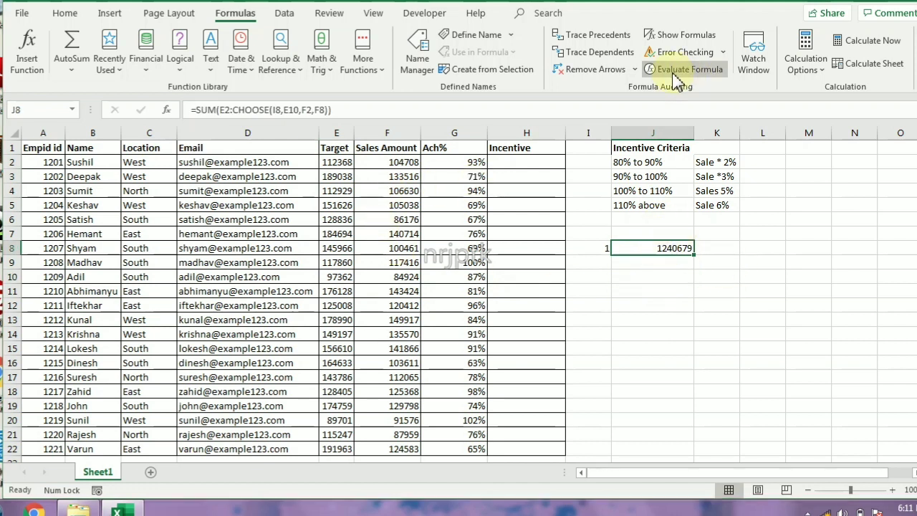
{"action": "left_click_drag", "start_coordinate": [423, 307], "coordinate": [459, 179]}
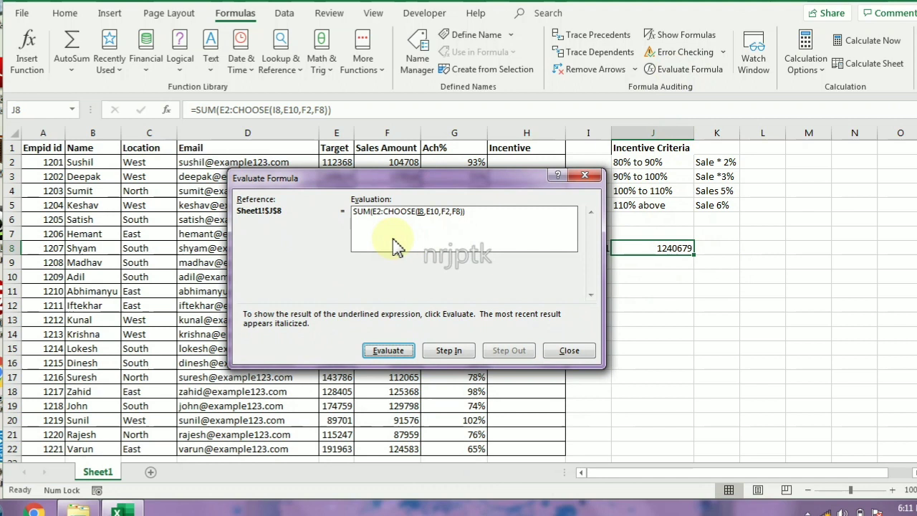
{"action": "left_click", "coordinate": [387, 350]}
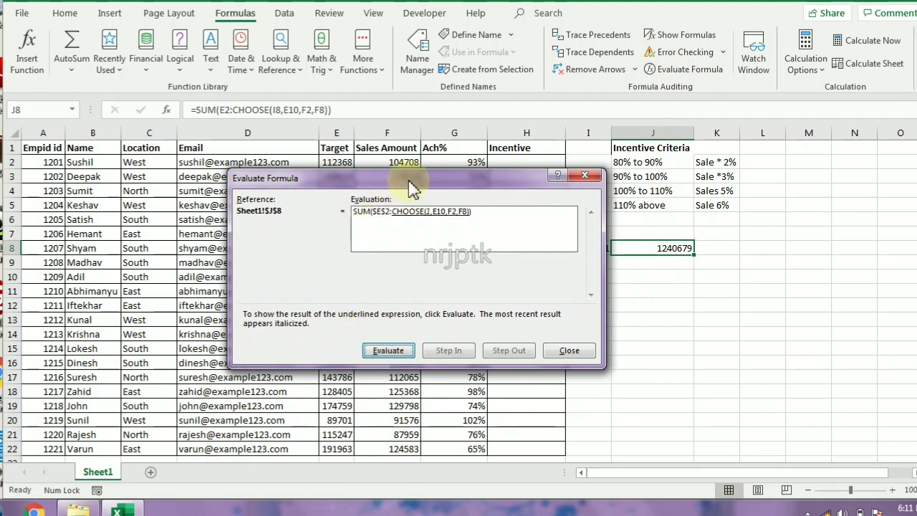
{"action": "left_click_drag", "start_coordinate": [411, 184], "coordinate": [600, 159]}
{"action": "left_click", "coordinate": [577, 324]}
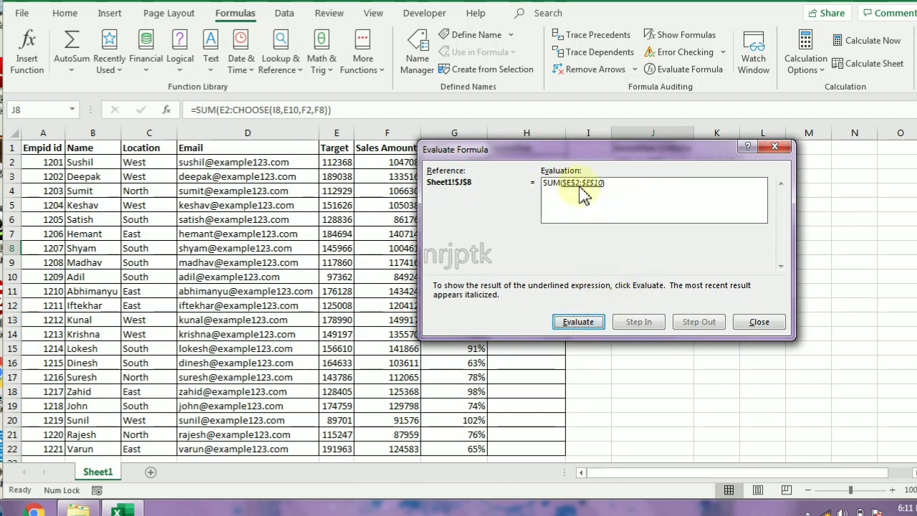
{"action": "left_click", "coordinate": [580, 321]}
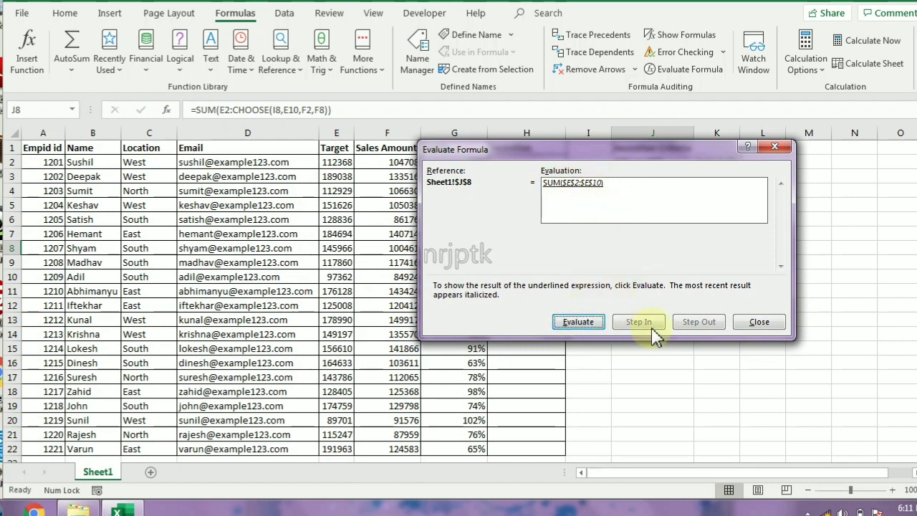
{"action": "left_click", "coordinate": [748, 322]}
{"action": "left_click", "coordinate": [677, 70]}
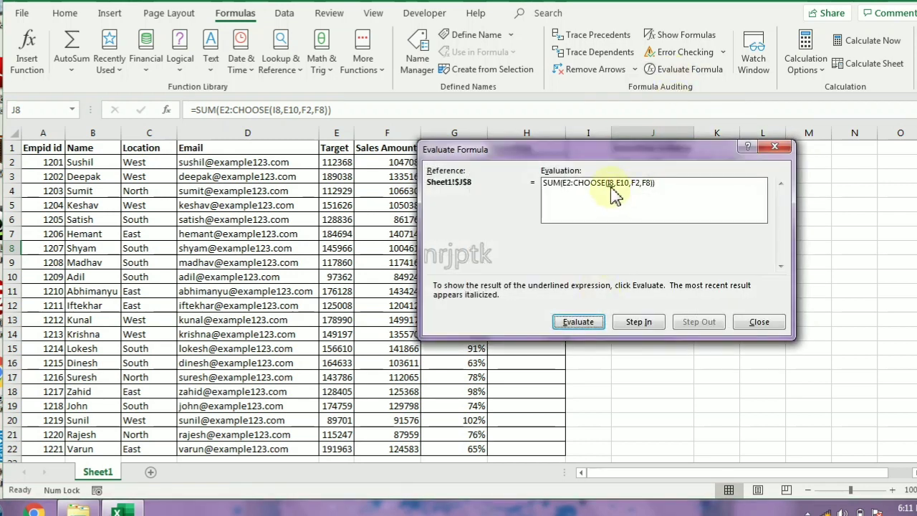
{"action": "left_click", "coordinate": [580, 322]}
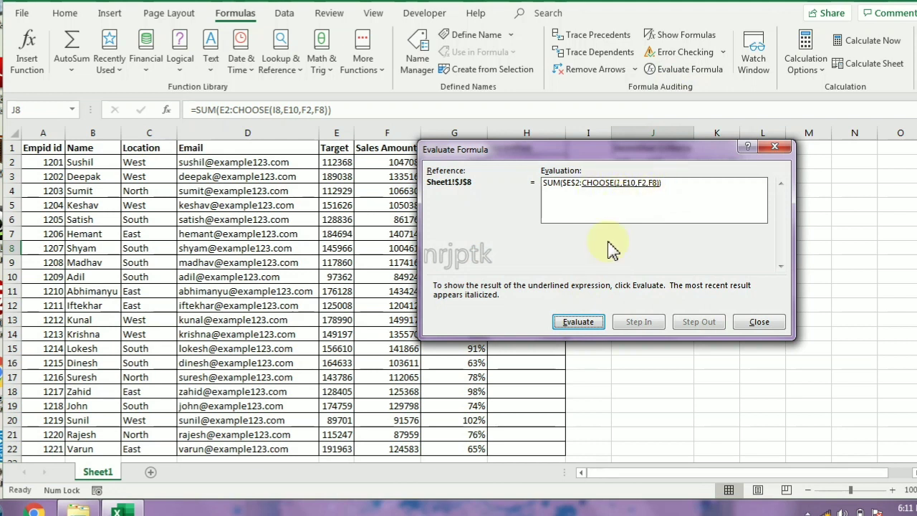
{"action": "left_click", "coordinate": [578, 322]}
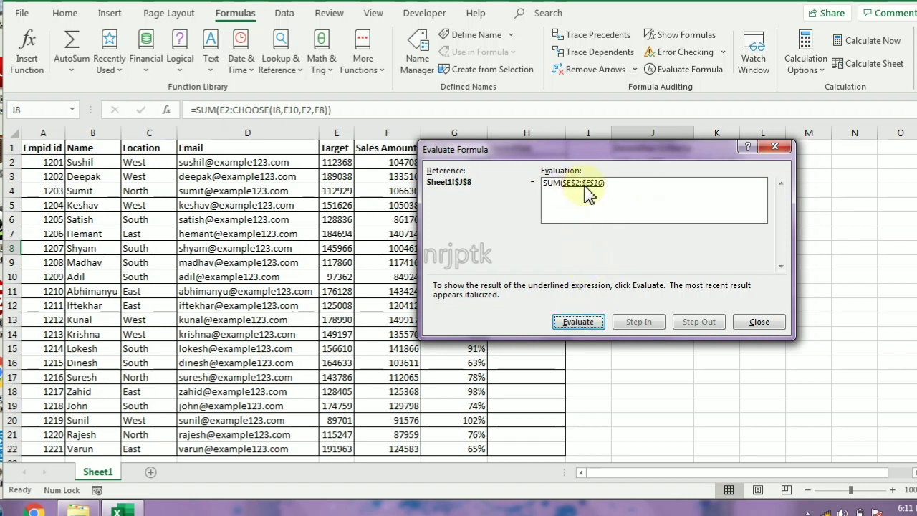
{"action": "left_click", "coordinate": [592, 324]}
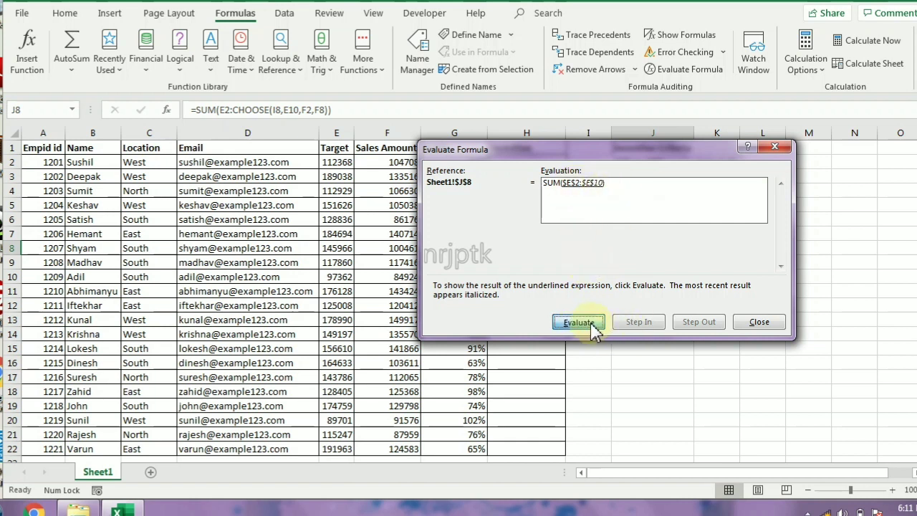
{"action": "left_click", "coordinate": [757, 324]}
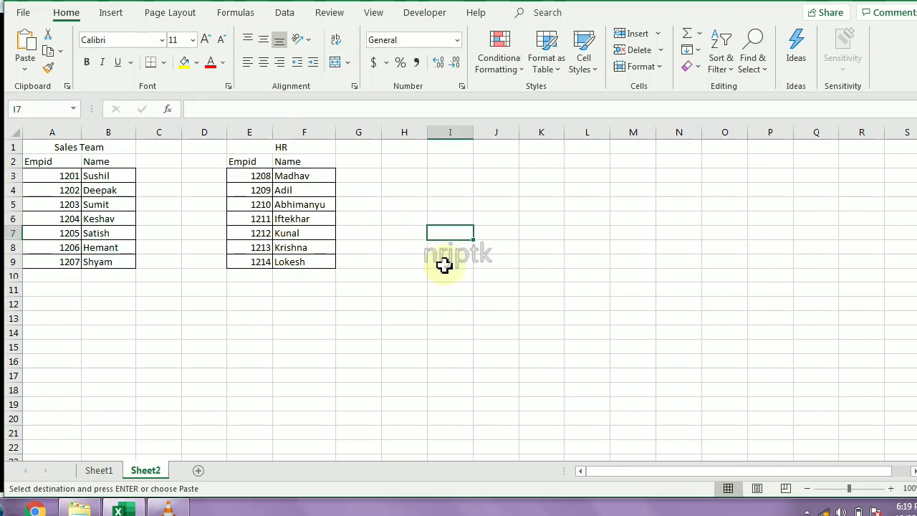
Step: Start an INDEX formula over A3:B9 in I9, then cancel it
{"action": "left_click", "coordinate": [447, 264]}
{"action": "type", "text": "=ind"}
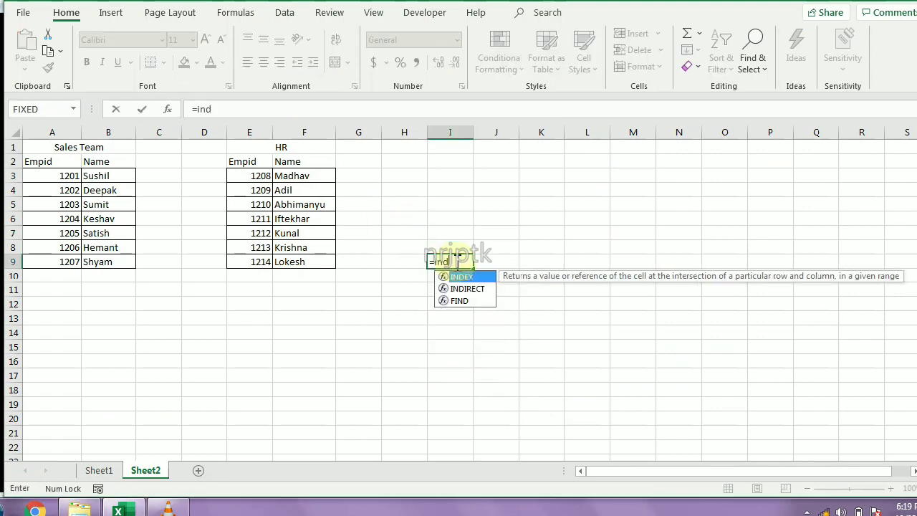
{"action": "key", "text": "Tab"}
{"action": "key", "text": "ctrl+Home"}
{"action": "key", "text": "Down"}
{"action": "key", "text": "Down"}
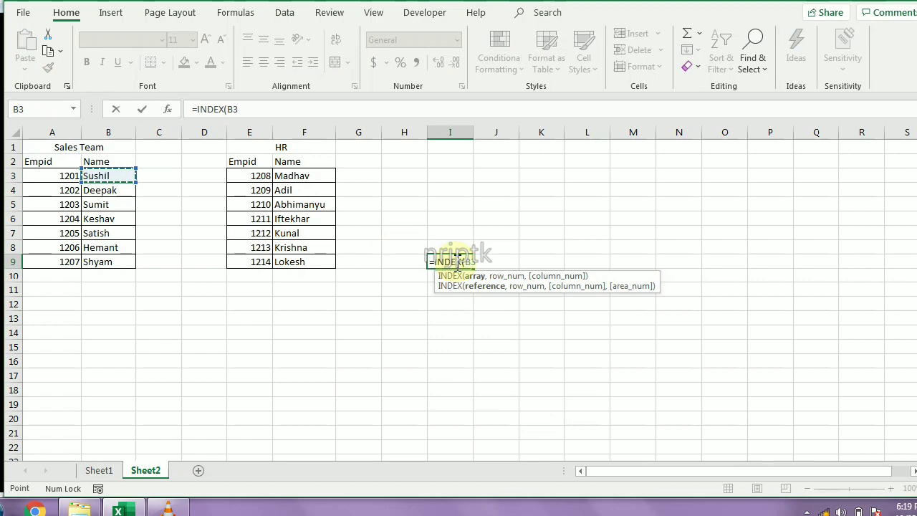
{"action": "key", "text": "shift+Down"}
{"action": "key", "text": "shift+Down"}
{"action": "key", "text": "shift+Down"}
{"action": "key", "text": "shift+Right"}
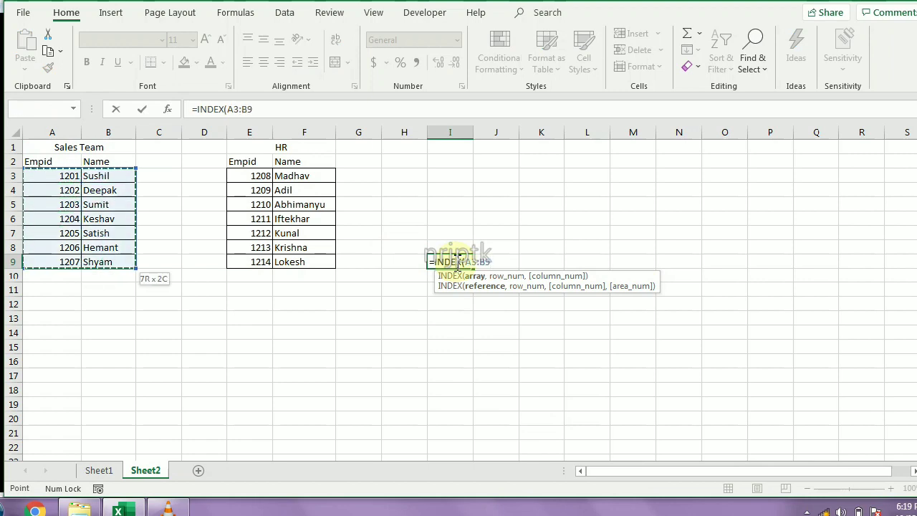
{"action": "type", "text": ","}
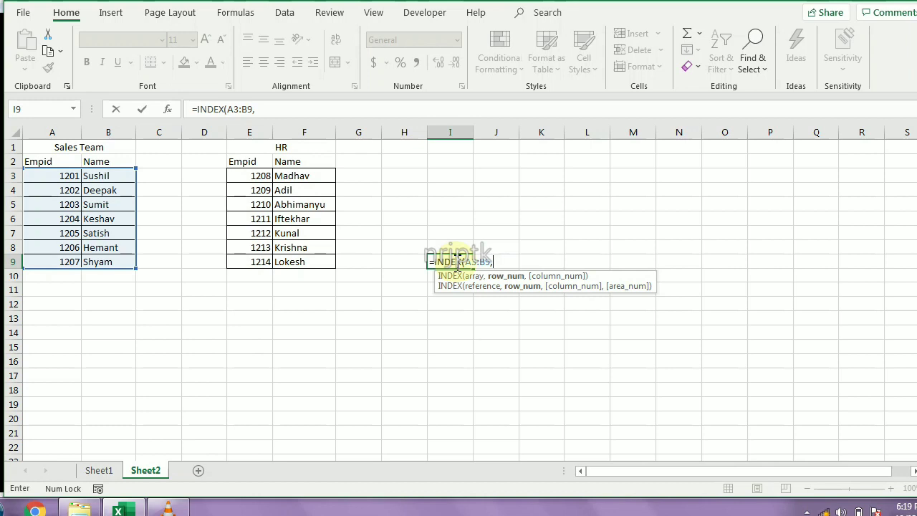
{"action": "key", "text": "Escape"}
Step: In J7 begin =INDEX(CHOOSE(I7,A2:B9,E2:F9) to pick the Sales Team or HR table
{"action": "key", "text": "Up"}
{"action": "key", "text": "Up"}
{"action": "key", "text": "Right"}
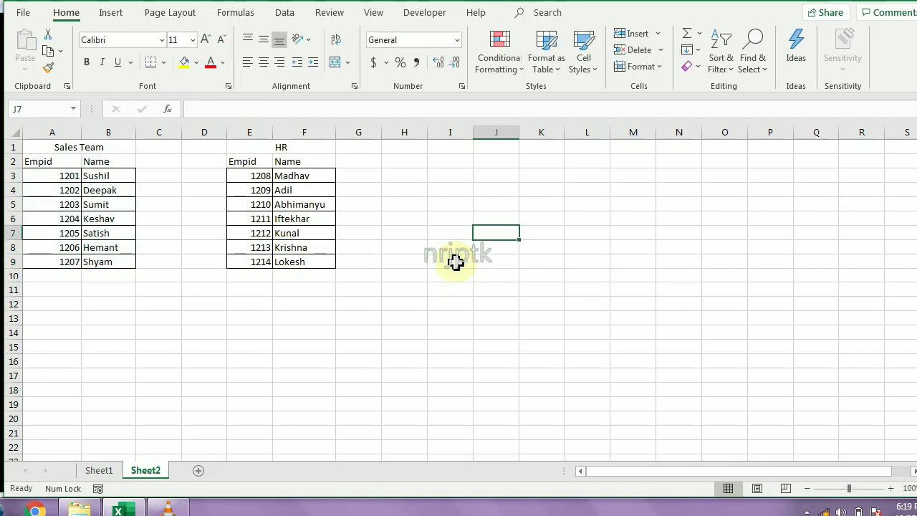
{"action": "type", "text": "=INDEX("}
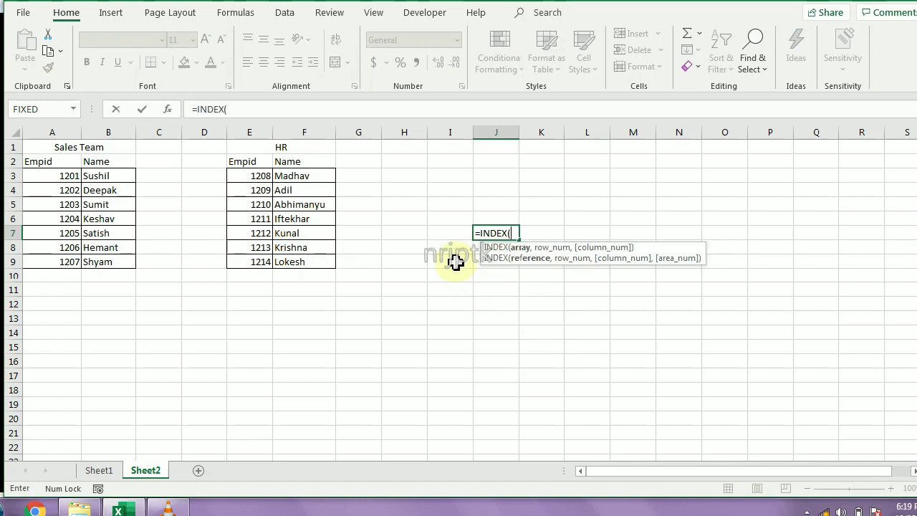
{"action": "type", "text": "C"}
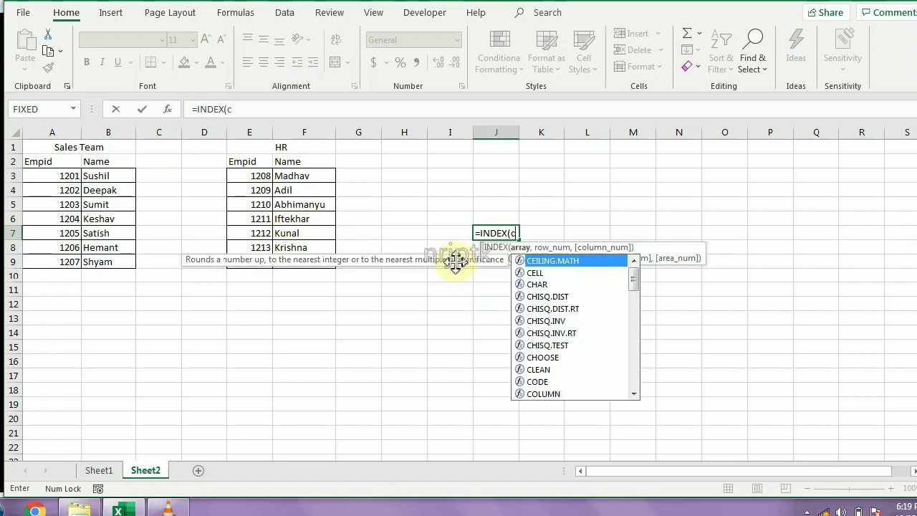
{"action": "type", "text": "HOOSE("}
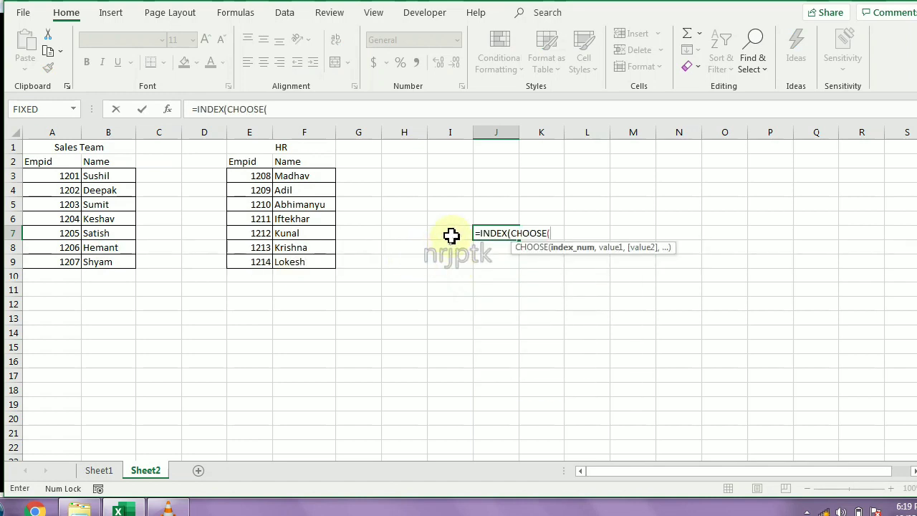
{"action": "left_click", "coordinate": [450, 235]}
{"action": "type", "text": ","}
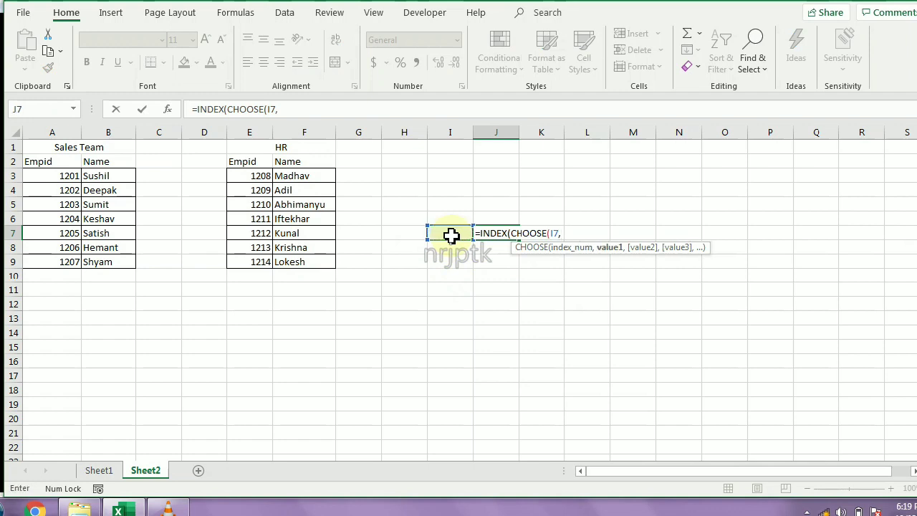
{"action": "left_click", "coordinate": [62, 164]}
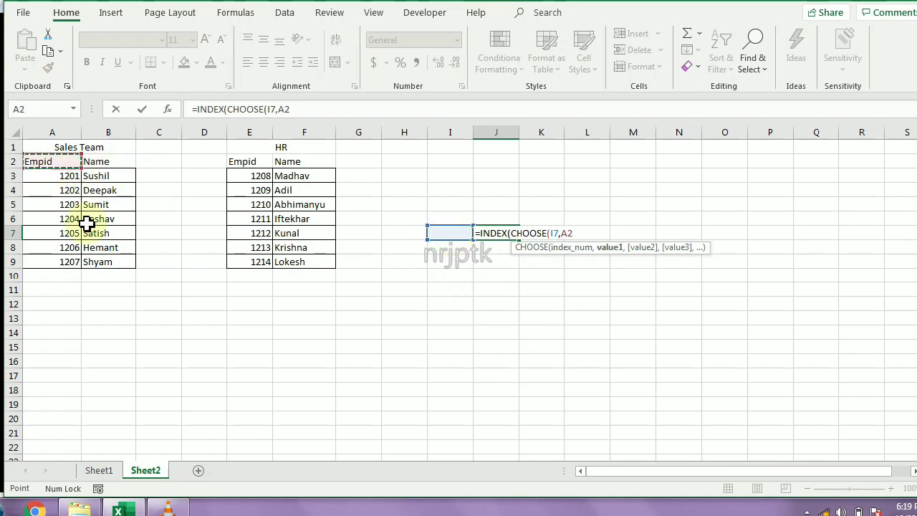
{"action": "left_click_drag", "start_coordinate": [86, 223], "coordinate": [104, 256]}
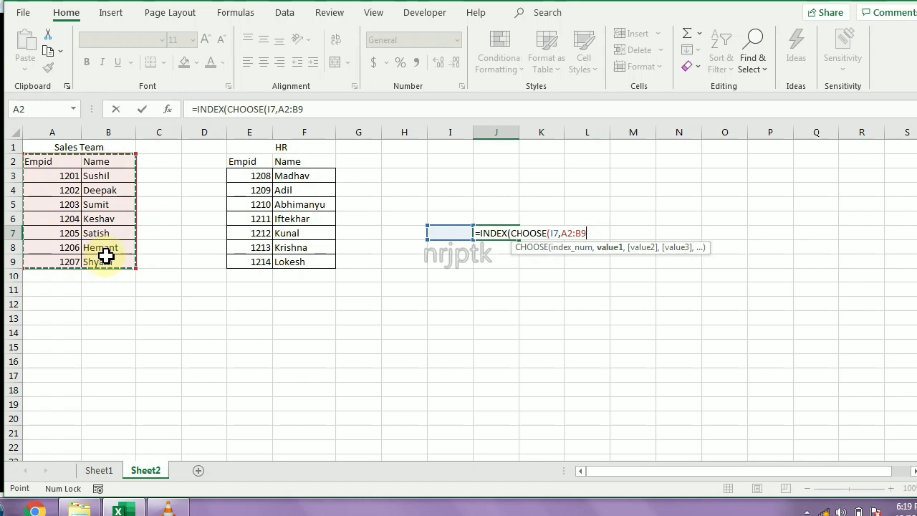
{"action": "type", "text": ","}
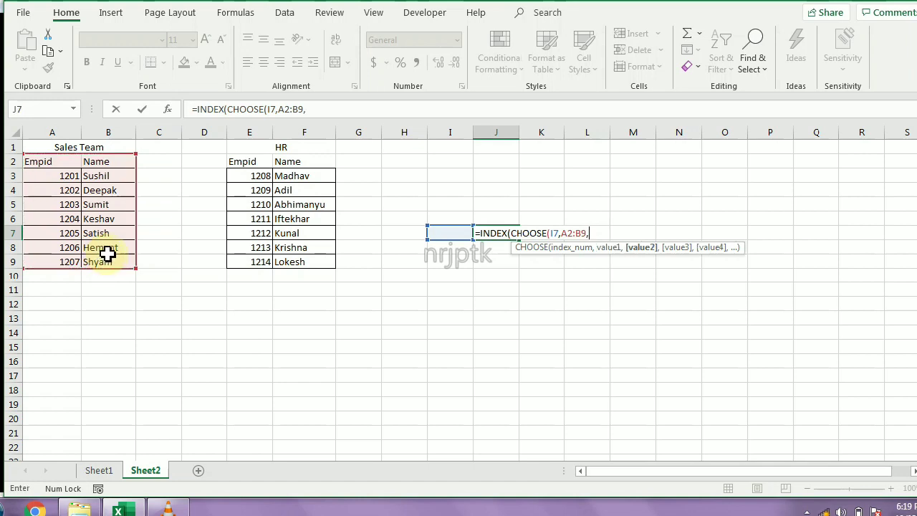
{"action": "left_click", "coordinate": [255, 164]}
{"action": "left_click_drag", "start_coordinate": [267, 175], "coordinate": [314, 261]}
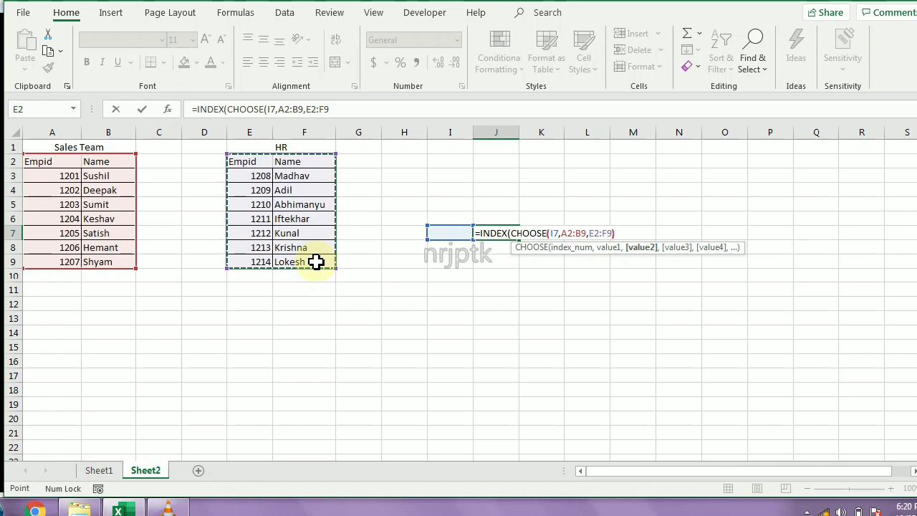
{"action": "type", "text": ")"}
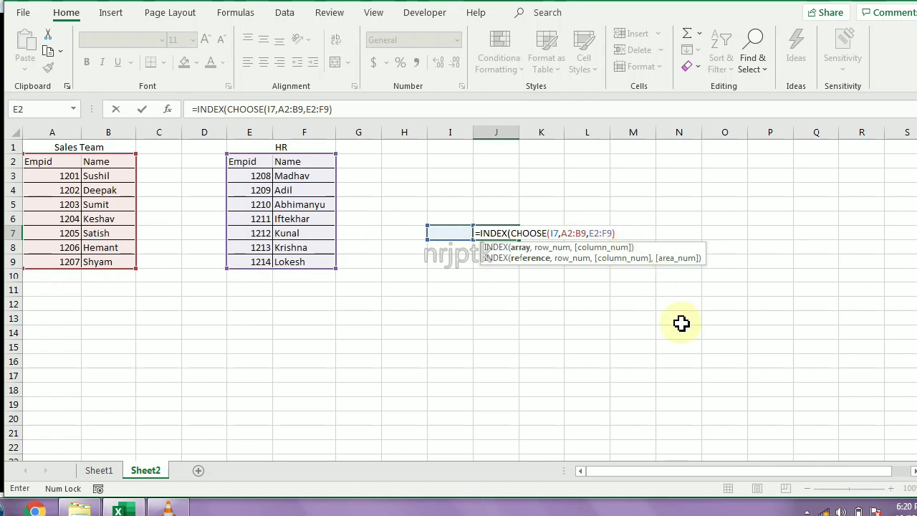
Step: Add MATCH with J6 as lookup value and an inner CHOOSE indexed by I7
{"action": "type", "text": ","}
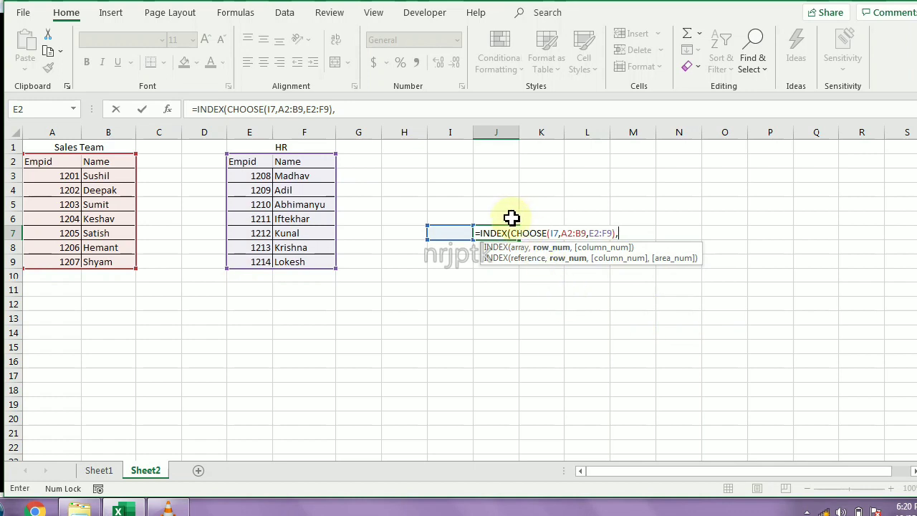
{"action": "type", "text": "mat"}
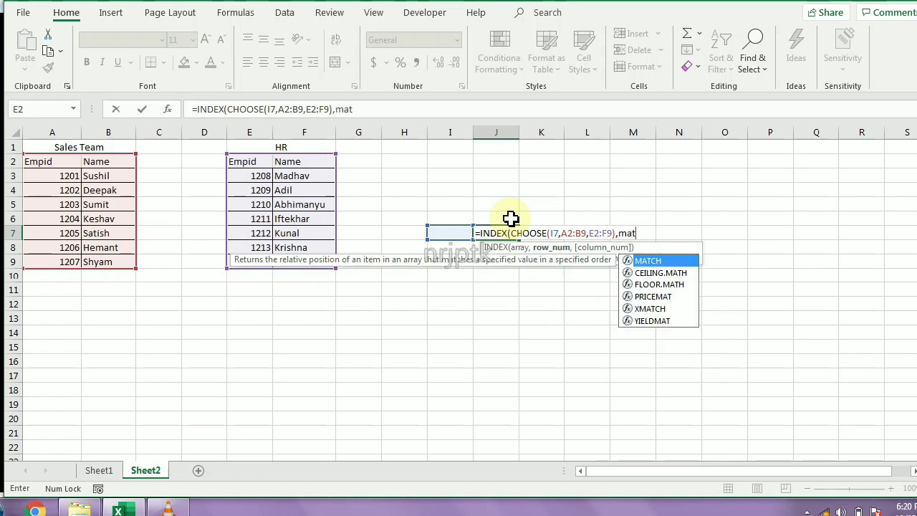
{"action": "key", "text": "Tab"}
{"action": "left_click", "coordinate": [505, 219]}
{"action": "type", "text": ","}
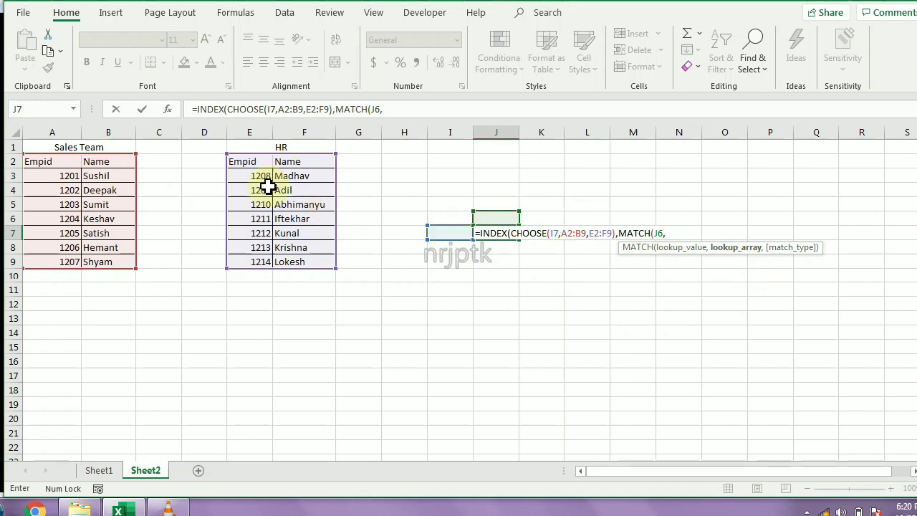
{"action": "type", "text": "choose"}
{"action": "key", "text": "Tab"}
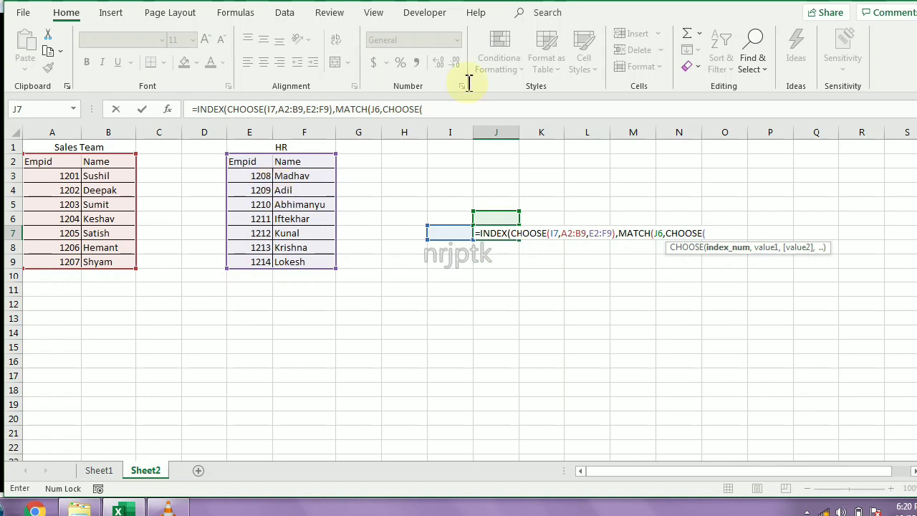
{"action": "left_click", "coordinate": [447, 234]}
{"action": "type", "text": ","}
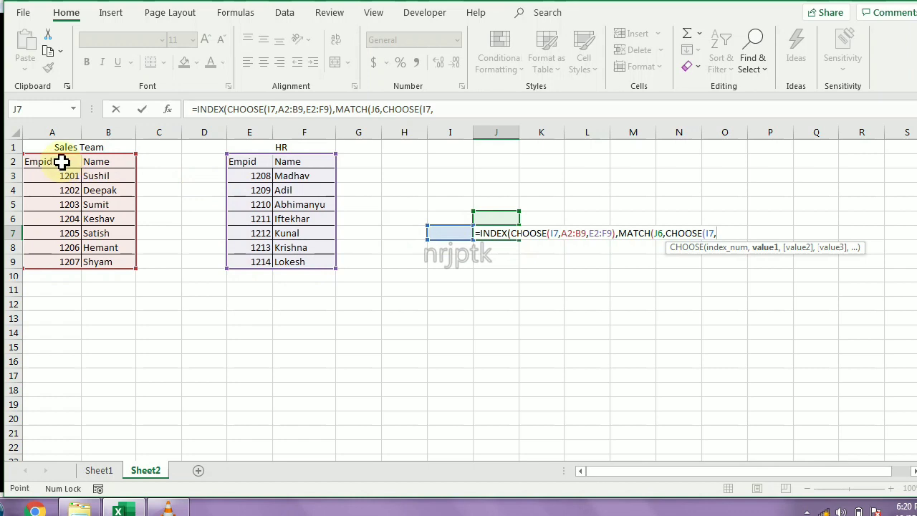
Step: Give the inner CHOOSE ranges A2:A9 and E2:E9, finish with match type 0 and column 2
{"action": "left_click_drag", "start_coordinate": [61, 161], "coordinate": [60, 259]}
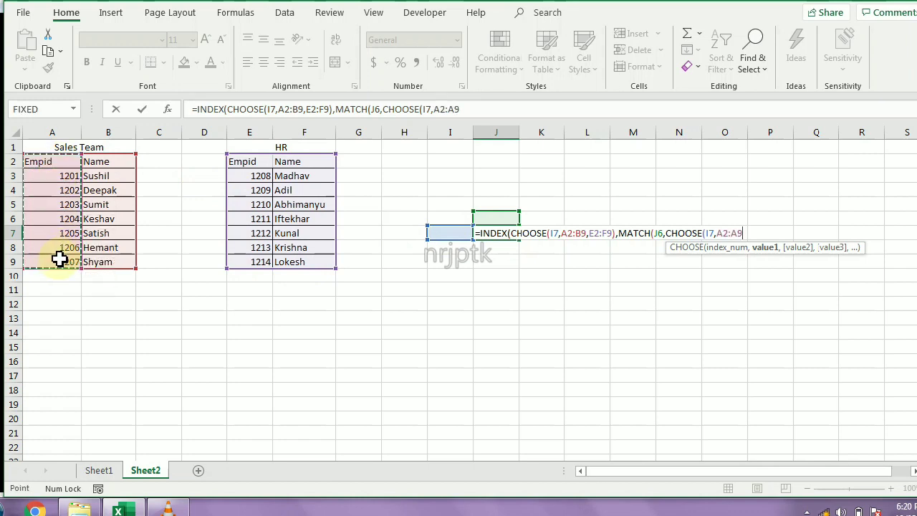
{"action": "type", "text": ","}
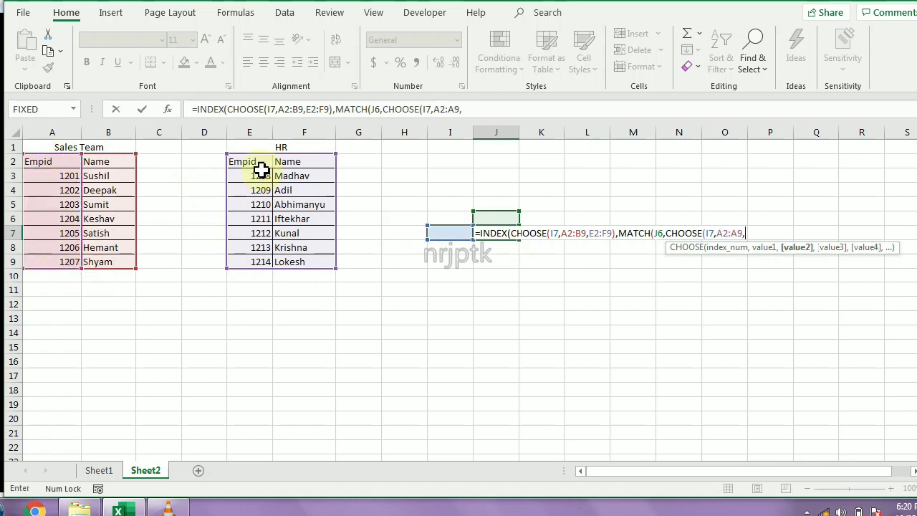
{"action": "left_click_drag", "start_coordinate": [251, 160], "coordinate": [252, 273]}
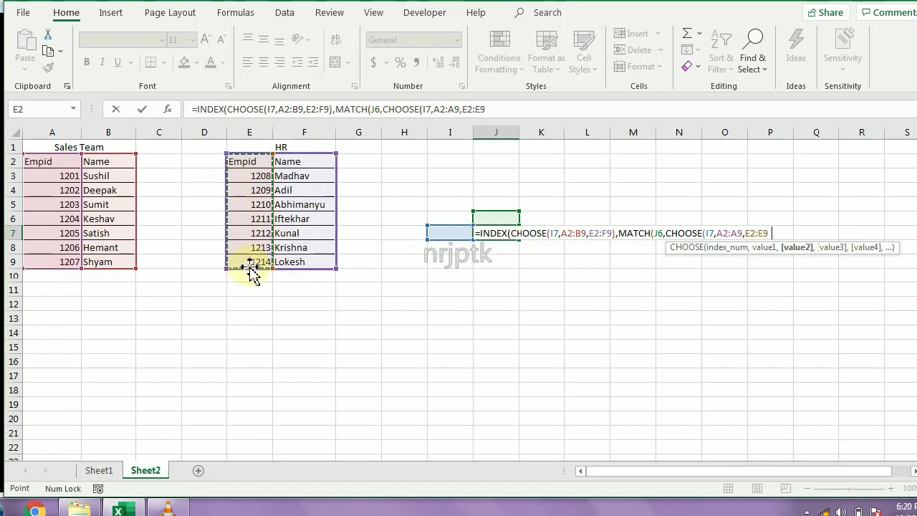
{"action": "type", "text": ")"}
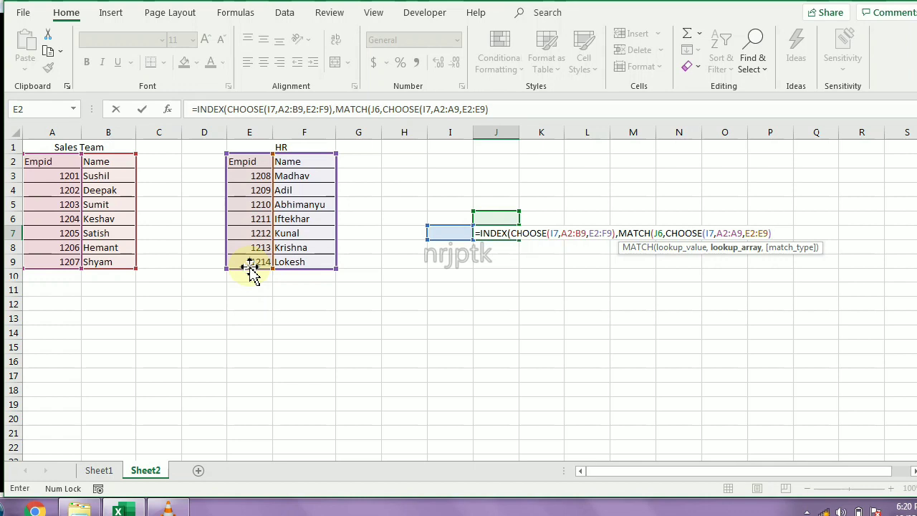
{"action": "type", "text": ","}
{"action": "key", "text": "BackSpace"}
{"action": "type", "text": ",0)"}
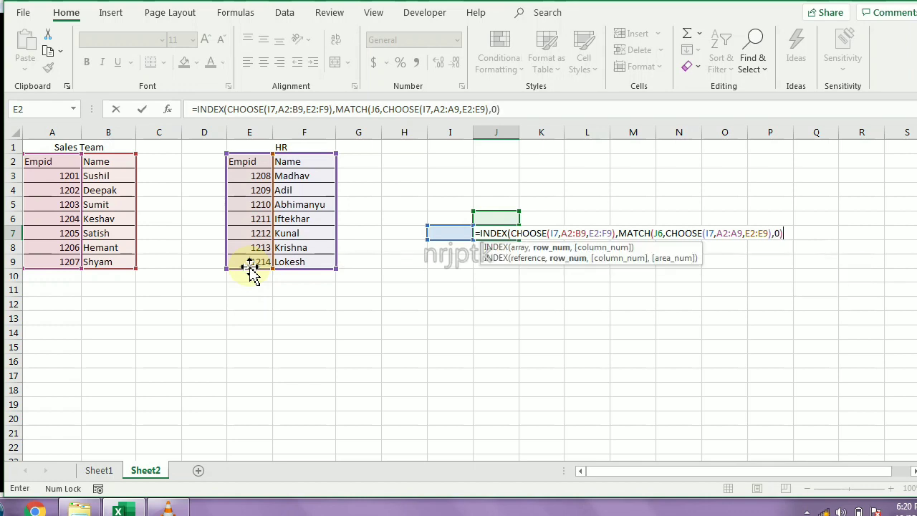
{"action": "type", "text": ",2"}
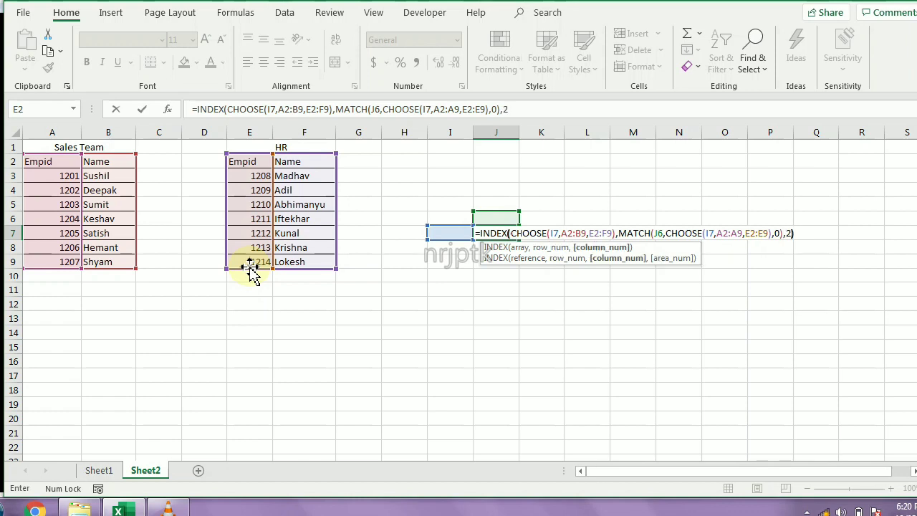
{"action": "type", "text": ")"}
{"action": "key", "text": "Return"}
Step: Enter 1 in I7 and employee ID 1201 in J6
{"action": "key", "text": "Up"}
{"action": "key", "text": "Left"}
{"action": "type", "text": "1"}
{"action": "key", "text": "Return"}
{"action": "key", "text": "Up"}
{"action": "key", "text": "Up"}
{"action": "key", "text": "Right"}
{"action": "type", "text": "1201"}
{"action": "key", "text": "Return"}
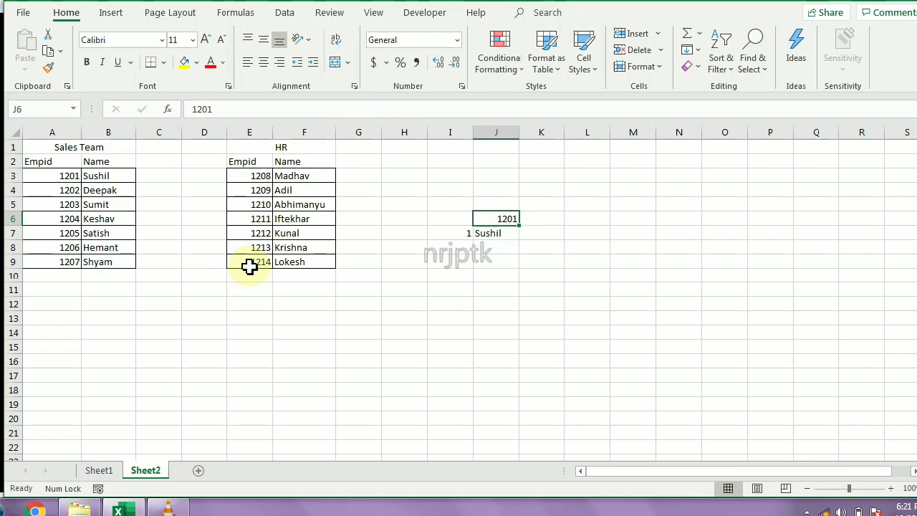
Step: Change J6 to ID 1208 and I7 to 2 to search the HR table
{"action": "type", "text": "1208"}
{"action": "key", "text": "Return"}
{"action": "key", "text": "Up"}
{"action": "key", "text": "Down"}
{"action": "key", "text": "Left"}
{"action": "type", "text": "2"}
{"action": "key", "text": "Return"}
Step: Review J7's lookup formula returning Madhav, then go to Sheet1
{"action": "key", "text": "Up"}
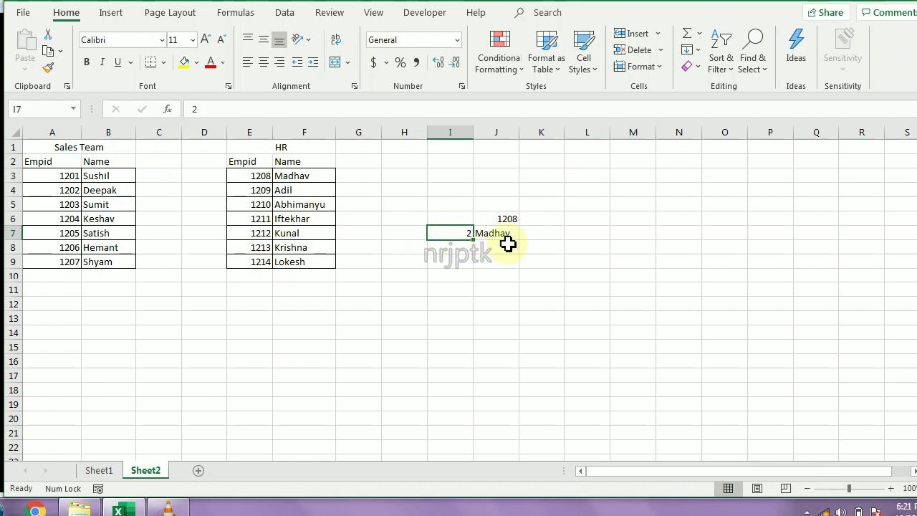
{"action": "left_click", "coordinate": [504, 240]}
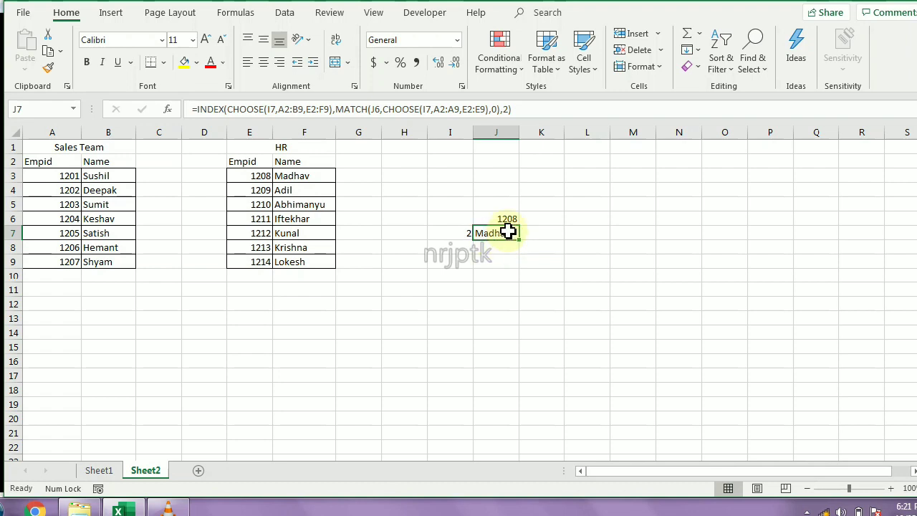
{"action": "left_click", "coordinate": [98, 470]}
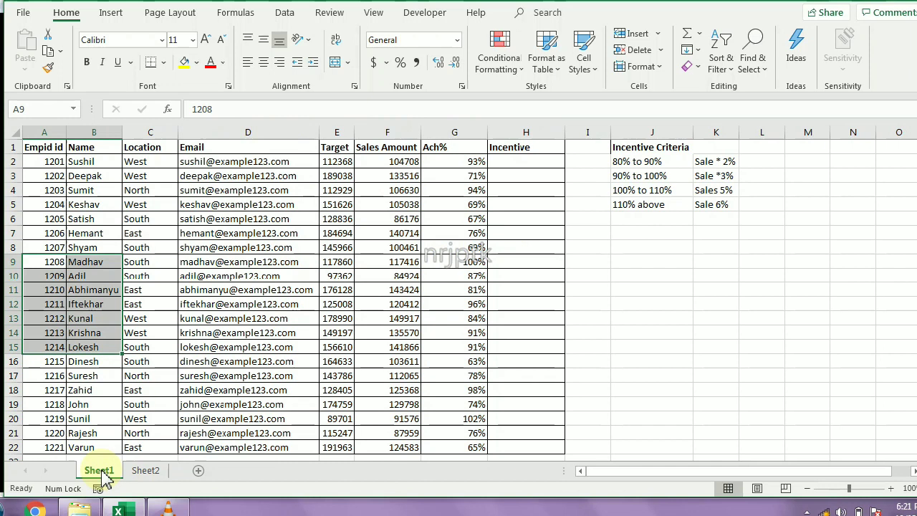
Step: Clear two stray entries typed into cell J8
{"action": "left_click", "coordinate": [628, 252]}
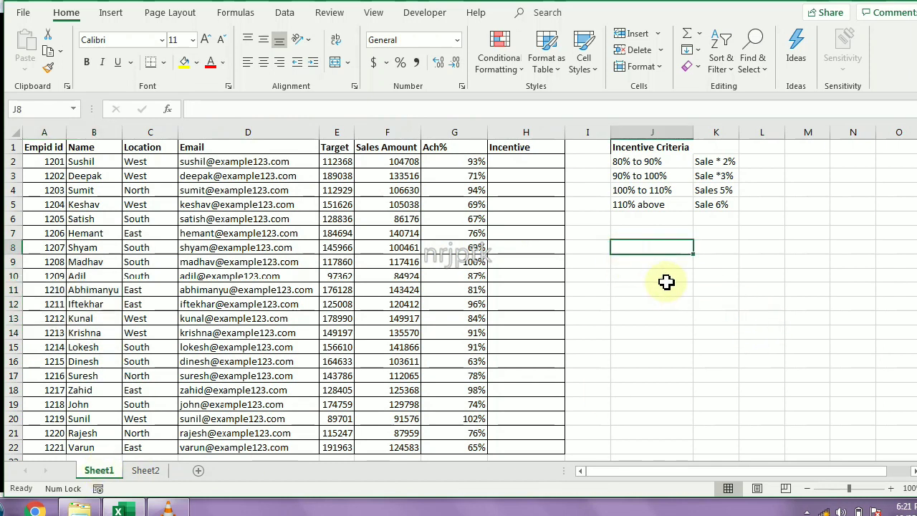
{"action": "type", "text": ","}
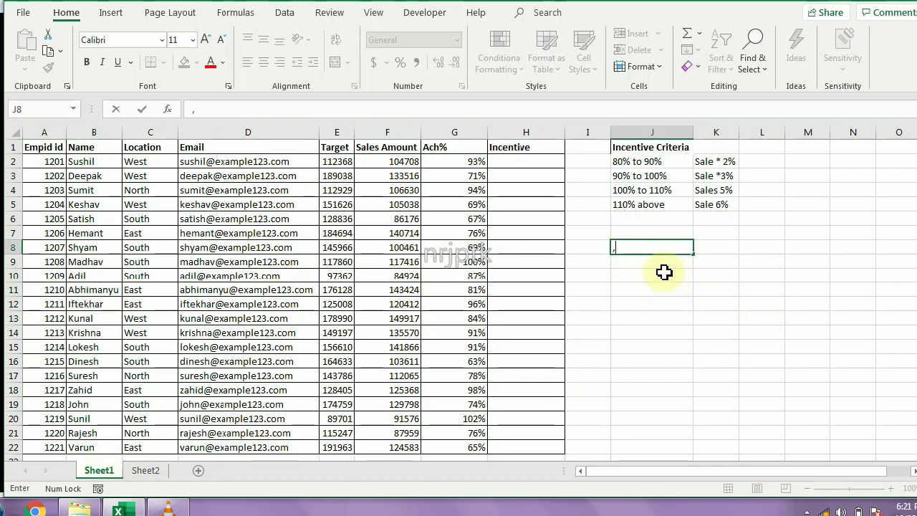
{"action": "key", "text": "Escape"}
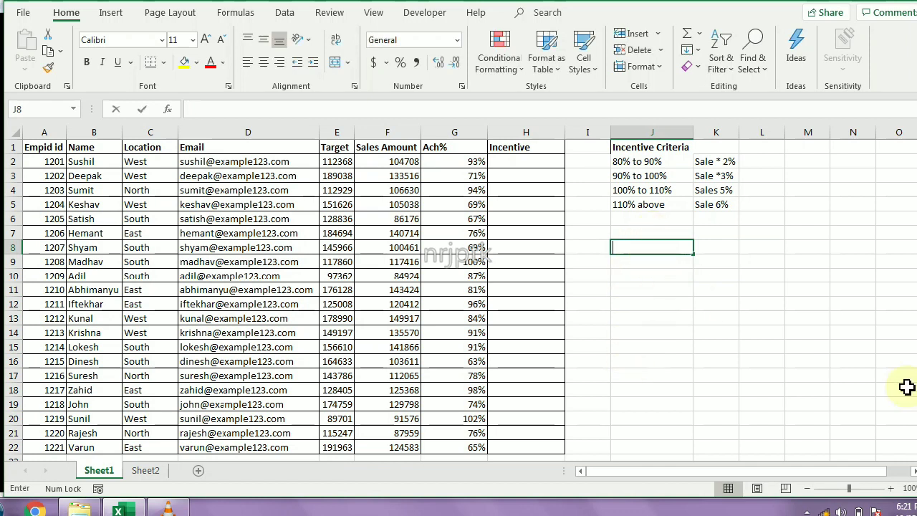
{"action": "type", "text": "{}"}
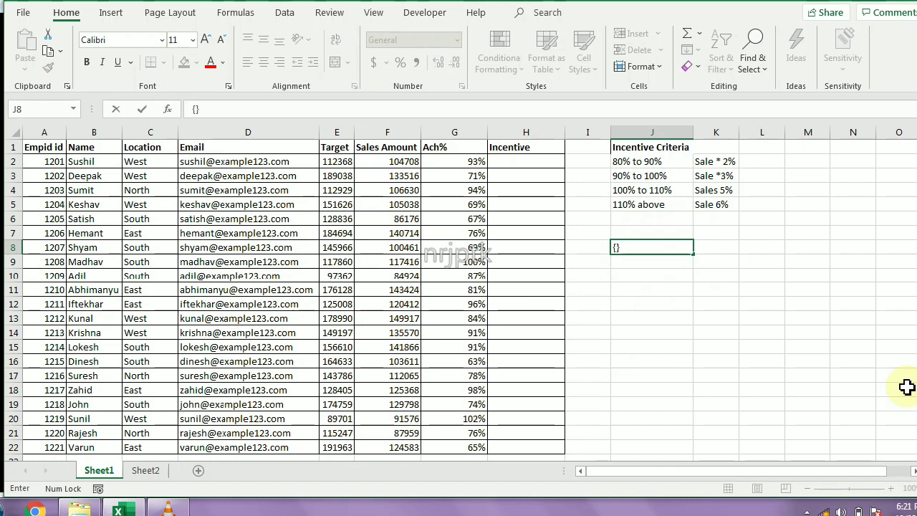
{"action": "key", "text": "Escape"}
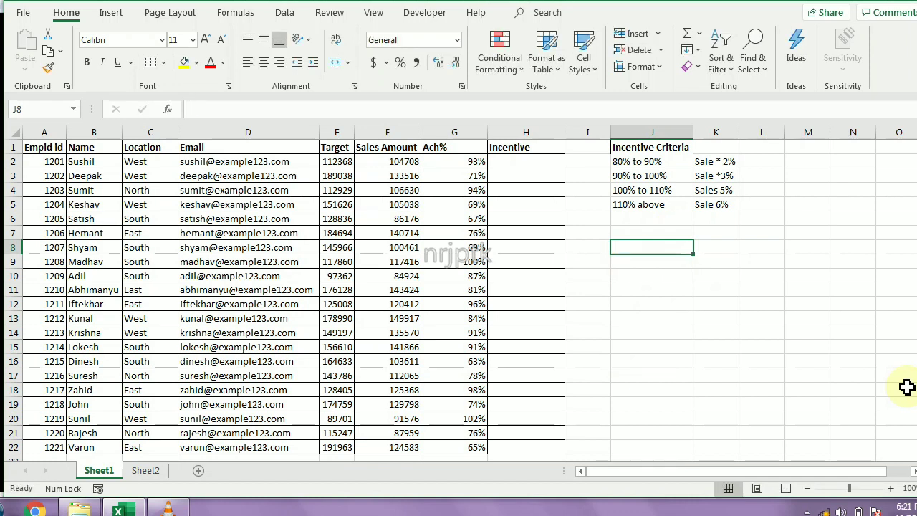
Step: In J8 start =VLOOKUP(I8,CHOOSE({1,2}, with the array trimmed to 1 and 2
{"action": "type", "text": "=vloo"}
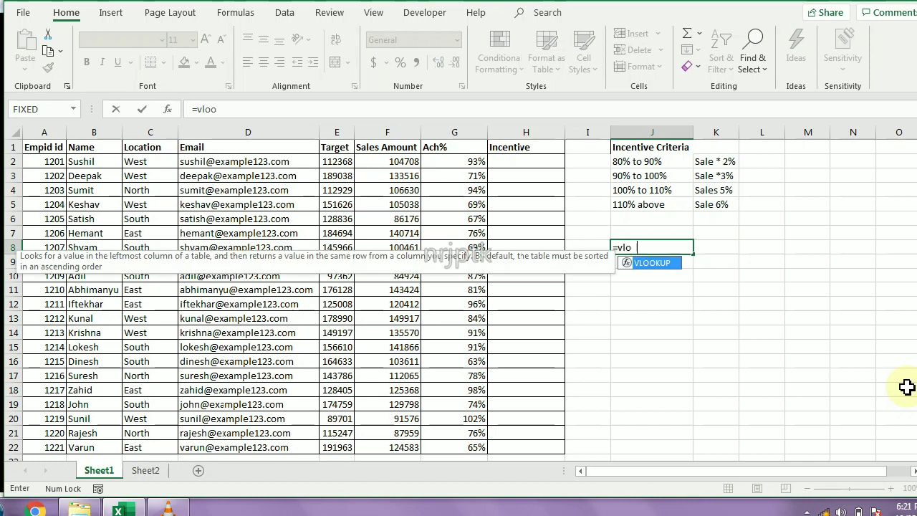
{"action": "key", "text": "Tab"}
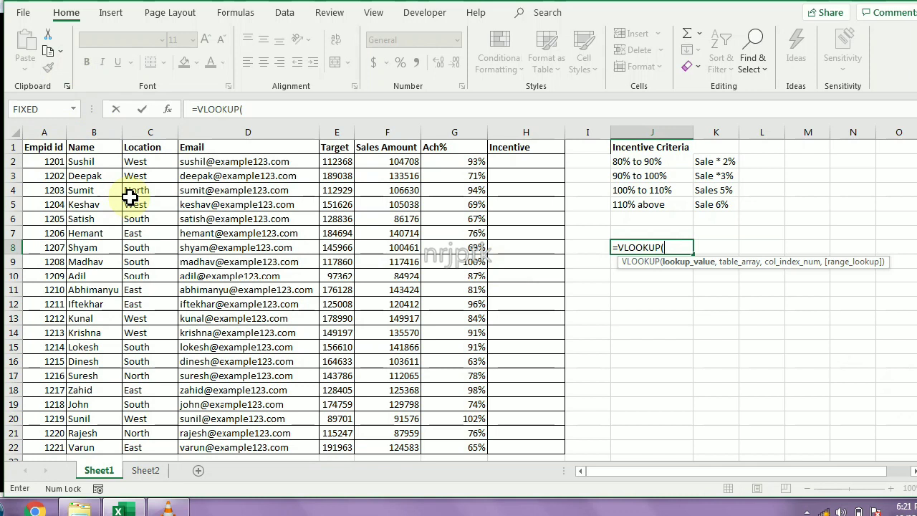
{"action": "left_click", "coordinate": [587, 246]}
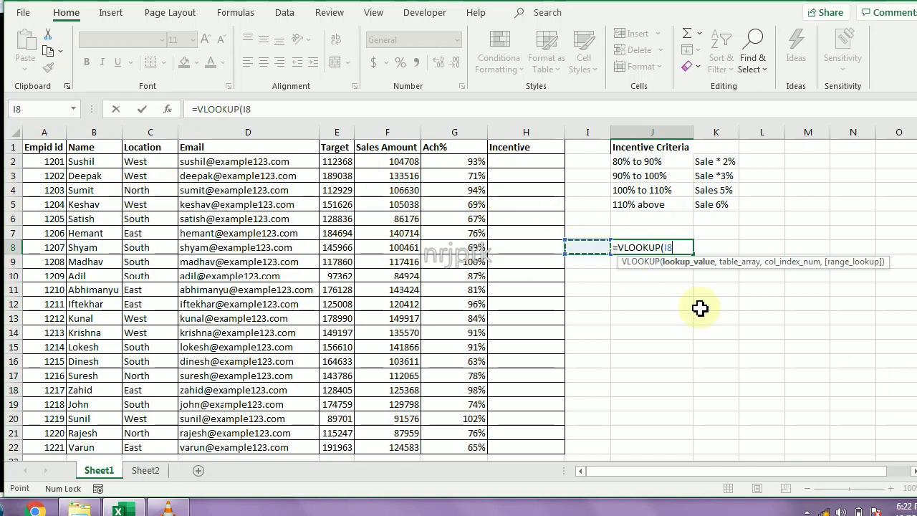
{"action": "type", "text": ","}
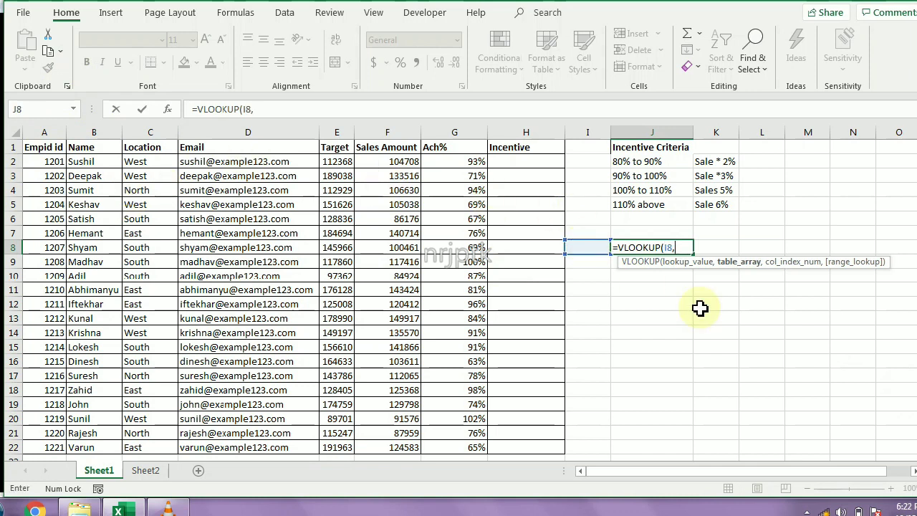
{"action": "type", "text": "cho"}
{"action": "key", "text": "Tab"}
{"action": "type", "text": "{1,"}
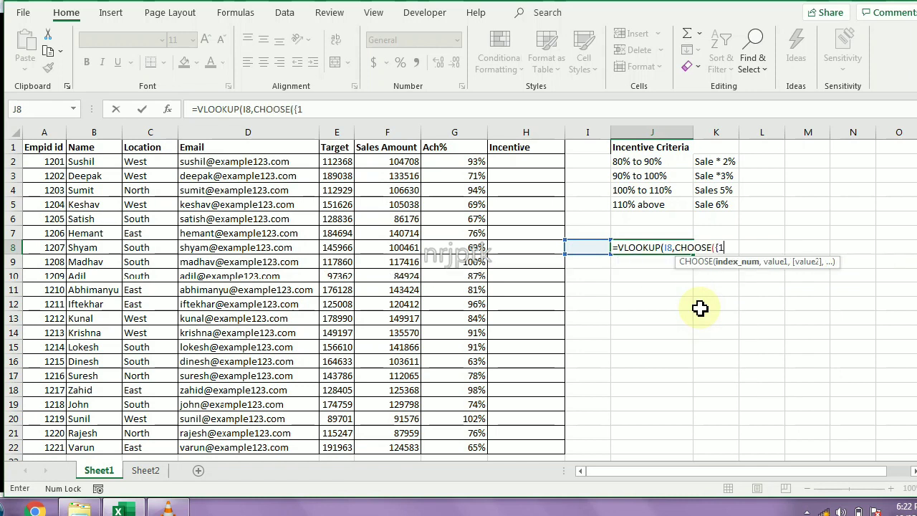
{"action": "type", "text": "2"}
{"action": "type", "text": ",3,3"}
{"action": "type", "text": ",3"}
{"action": "key", "text": "BackSpace"}
{"action": "key", "text": "BackSpace"}
{"action": "key", "text": "BackSpace"}
{"action": "type", "text": "4,4"}
{"action": "key", "text": "BackSpace"}
{"action": "type", "text": "5"}
{"action": "key", "text": "BackSpace"}
{"action": "key", "text": "BackSpace"}
{"action": "key", "text": "BackSpace"}
{"action": "key", "text": "BackSpace"}
{"action": "key", "text": "BackSpace"}
{"action": "key", "text": "BackSpace"}
{"action": "type", "text": "},B:B,"}
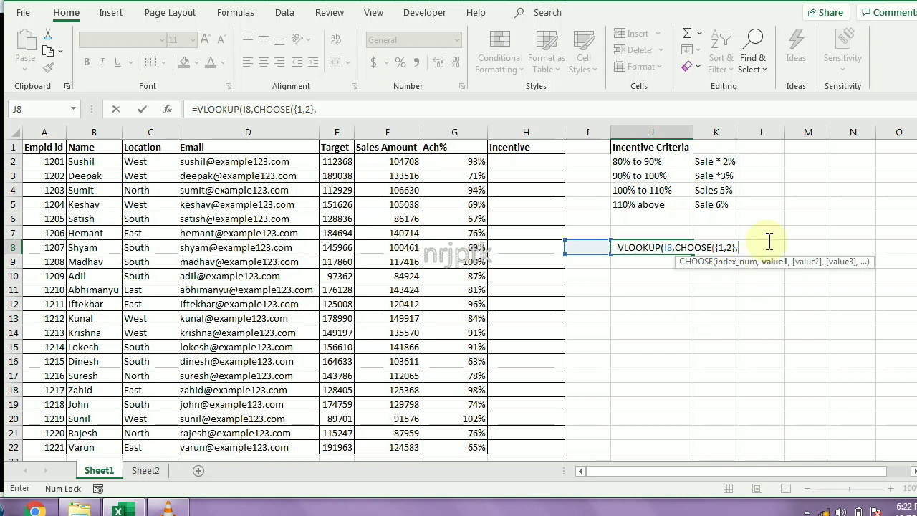
Step: Complete the formula with columns B:B and A:A, column index 2 and exact match 0
{"action": "left_click", "coordinate": [92, 132]}
{"action": "type", "text": ","}
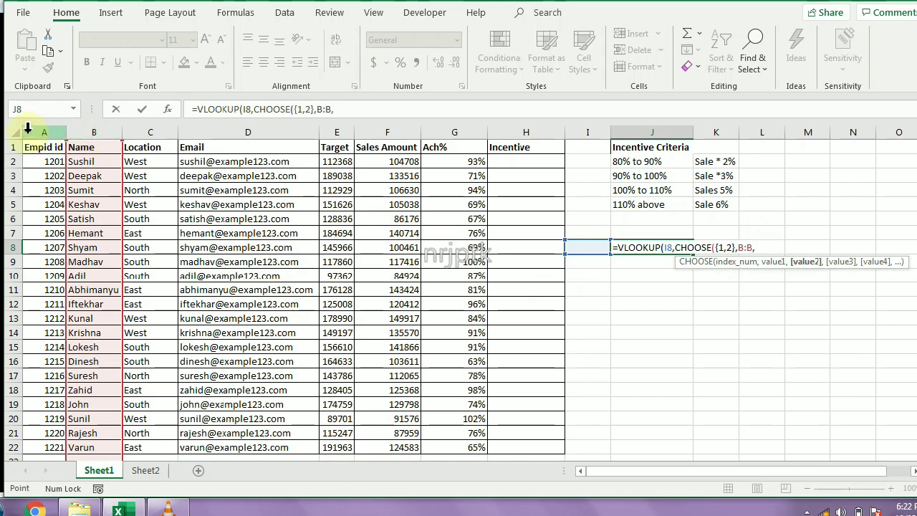
{"action": "left_click", "coordinate": [43, 132]}
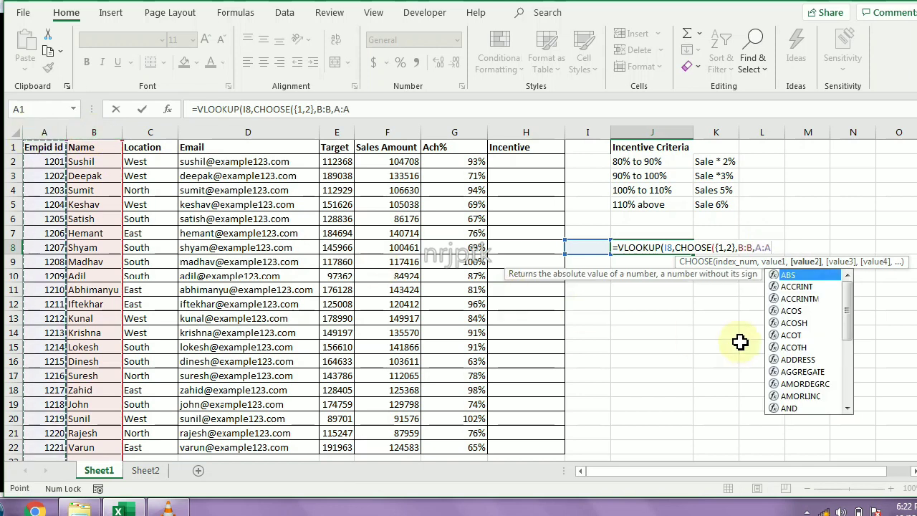
{"action": "type", "text": ")"}
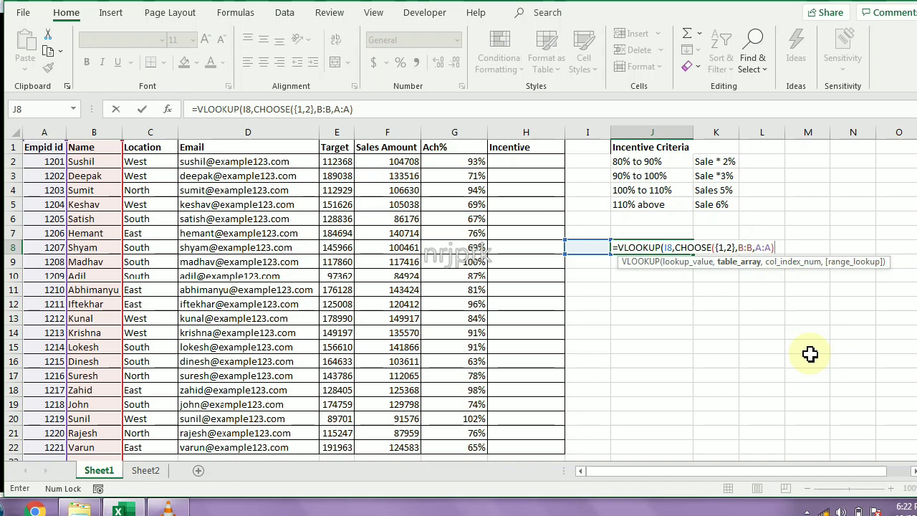
{"action": "type", "text": ","}
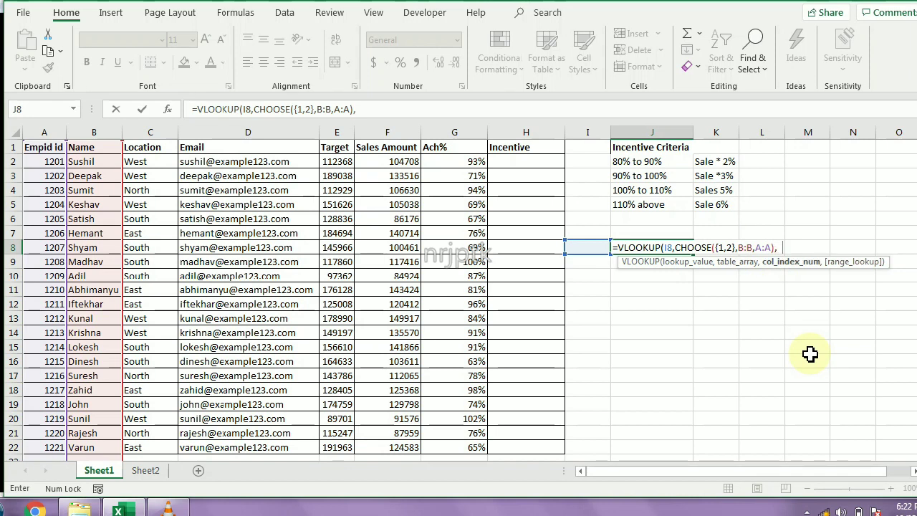
{"action": "type", "text": "2,0)"}
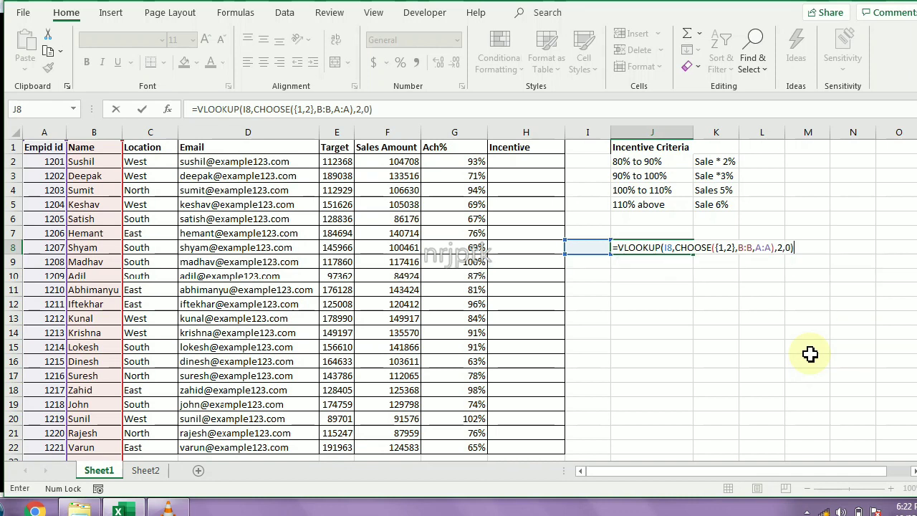
{"action": "key", "text": "Left"}
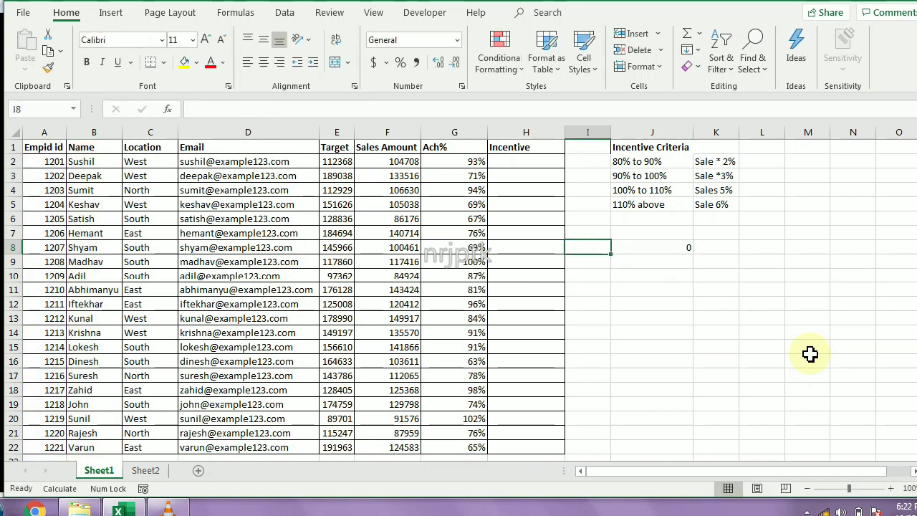
Step: Enter Sumit in I8 and check that J8 returns Empid 1203
{"action": "type", "text": "Sumit"}
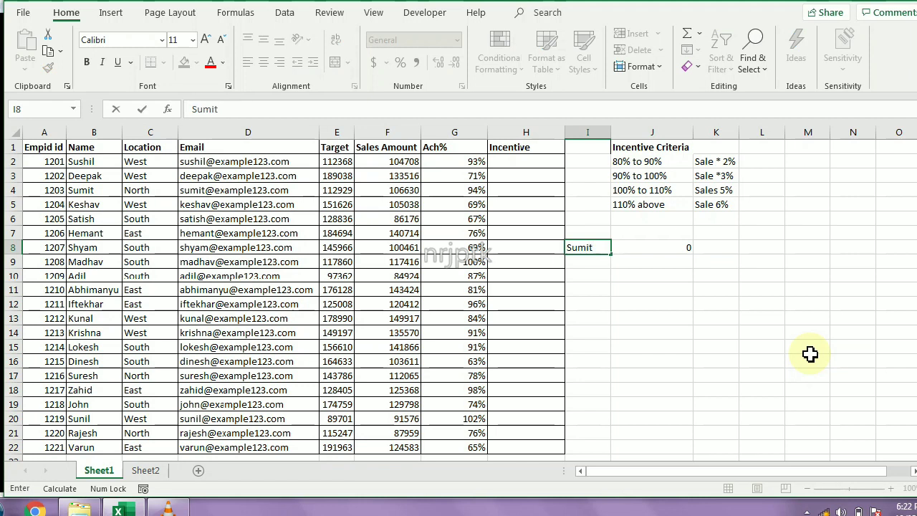
{"action": "key", "text": "Return"}
{"action": "key", "text": "Up"}
{"action": "key", "text": "Right"}
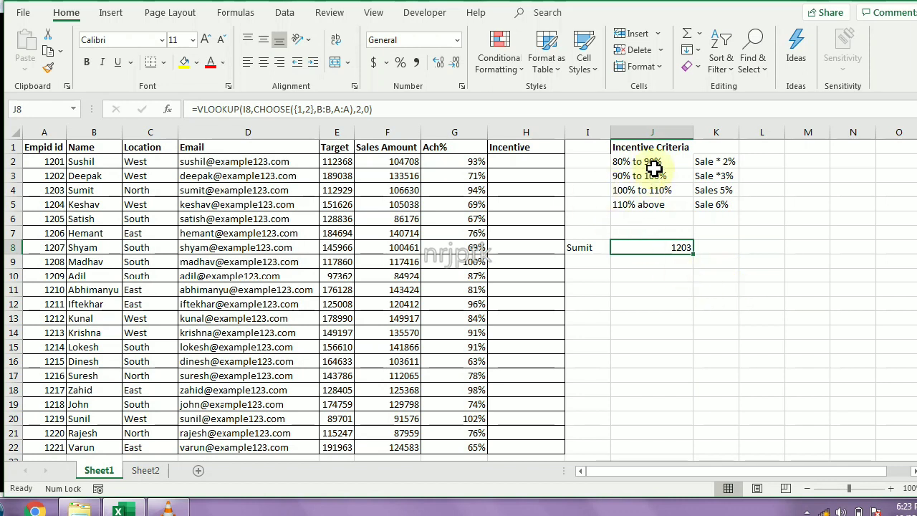
Step: Select the Incentive Criteria table, then try and erase an IFS formula in J10
{"action": "left_click_drag", "start_coordinate": [637, 148], "coordinate": [724, 211]}
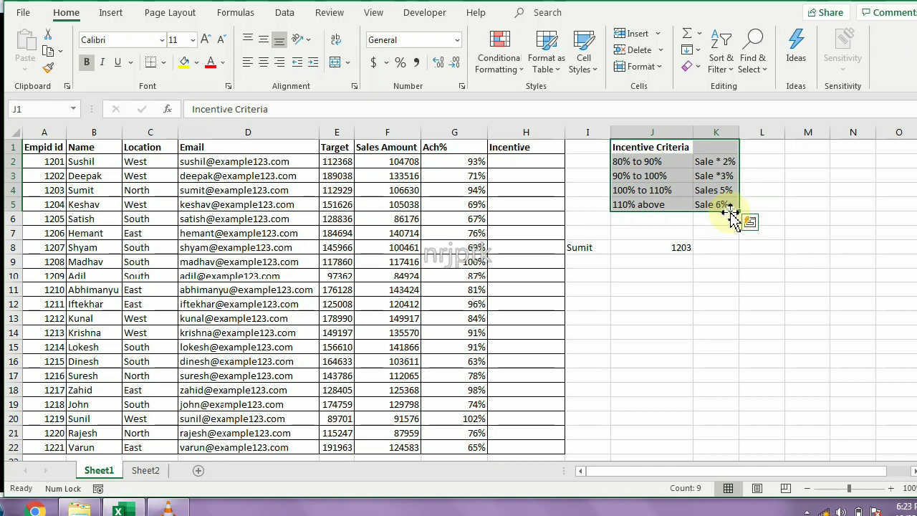
{"action": "left_click", "coordinate": [632, 277]}
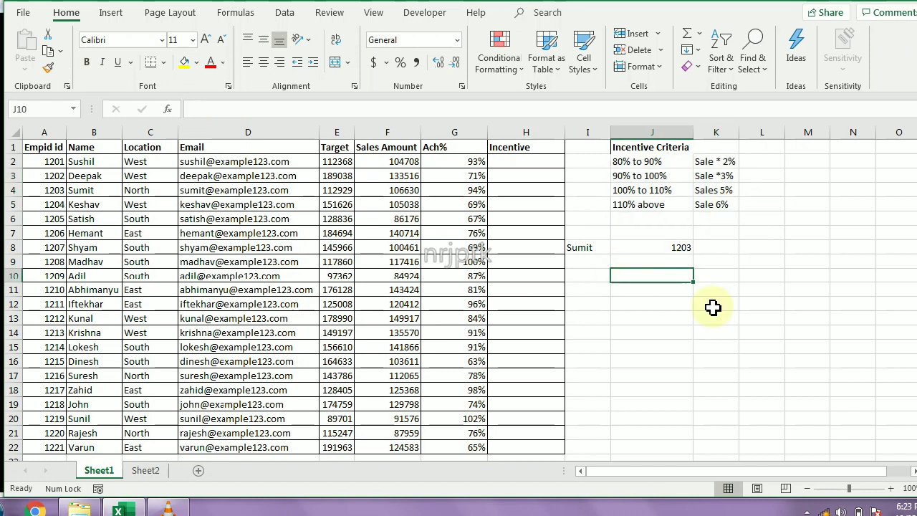
{"action": "type", "text": "=if"}
{"action": "key", "text": "Down"}
{"action": "key", "text": "Down"}
{"action": "key", "text": "Down"}
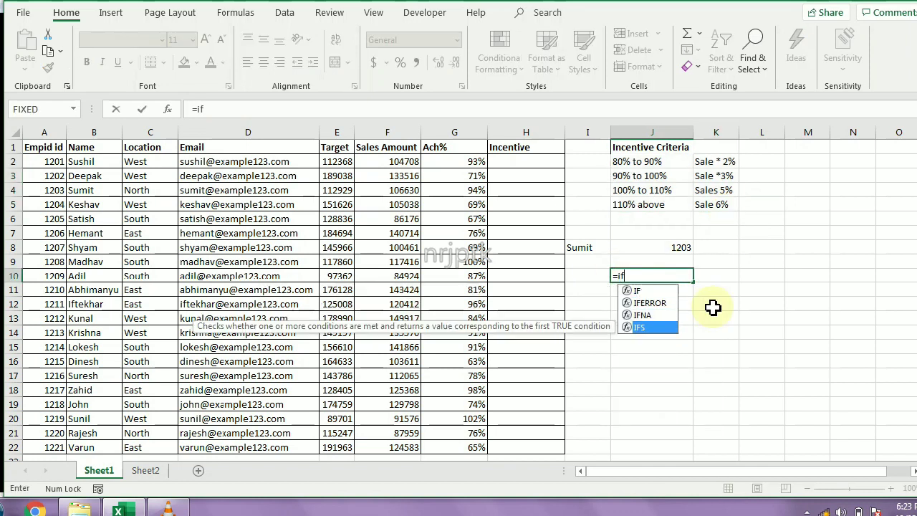
{"action": "key", "text": "Tab"}
{"action": "key", "text": "BackSpace"}
{"action": "key", "text": "BackSpace"}
{"action": "key", "text": "BackSpace"}
{"action": "key", "text": "BackSpace"}
Step: Try SWITCH and then CHOOSE in J10, cancelling both entries
{"action": "type", "text": "swi"}
{"action": "key", "text": "Tab"}
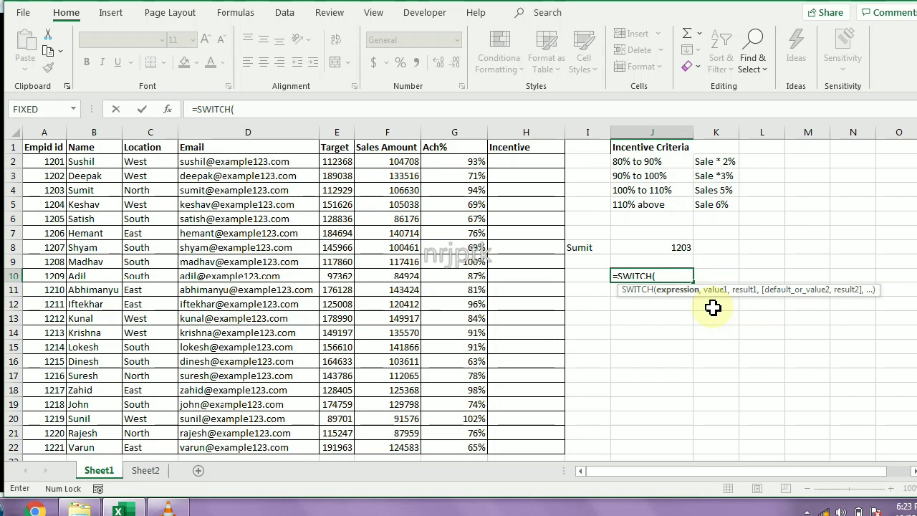
{"action": "key", "text": "Escape"}
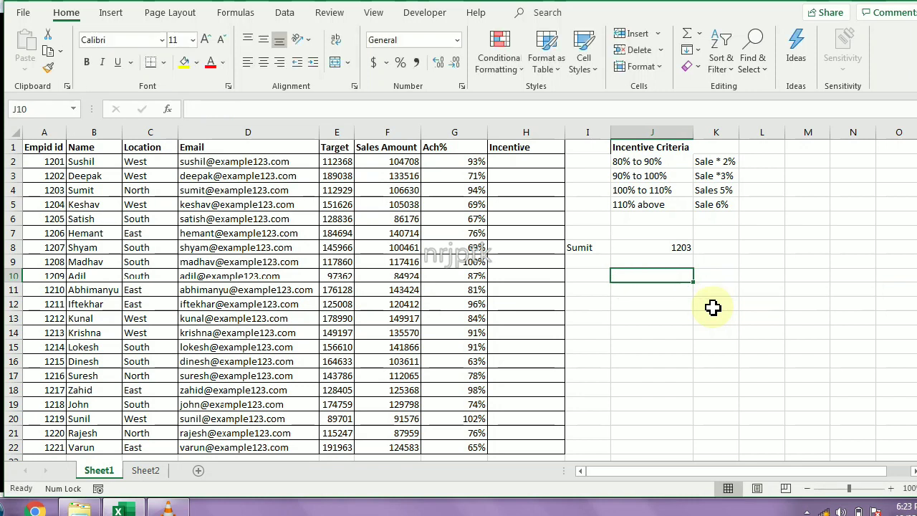
{"action": "type", "text": "=ch"}
{"action": "key", "text": "Tab"}
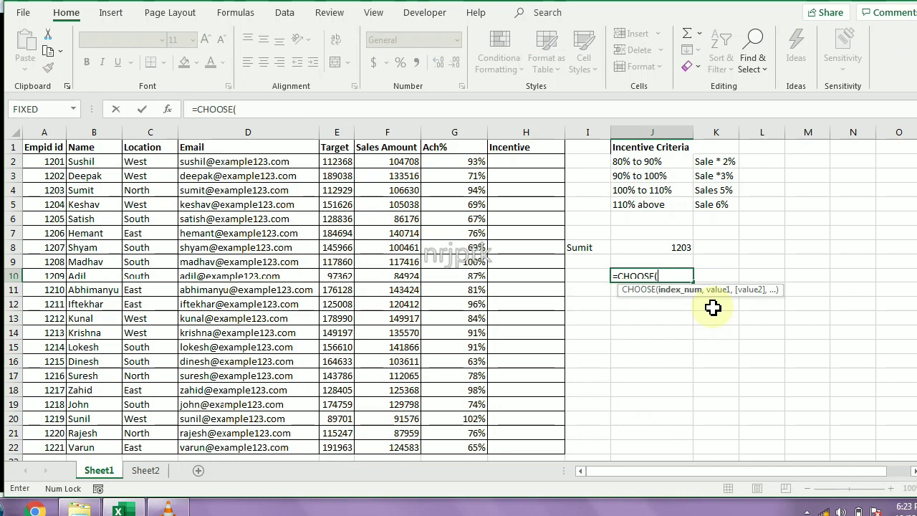
{"action": "key", "text": "Escape"}
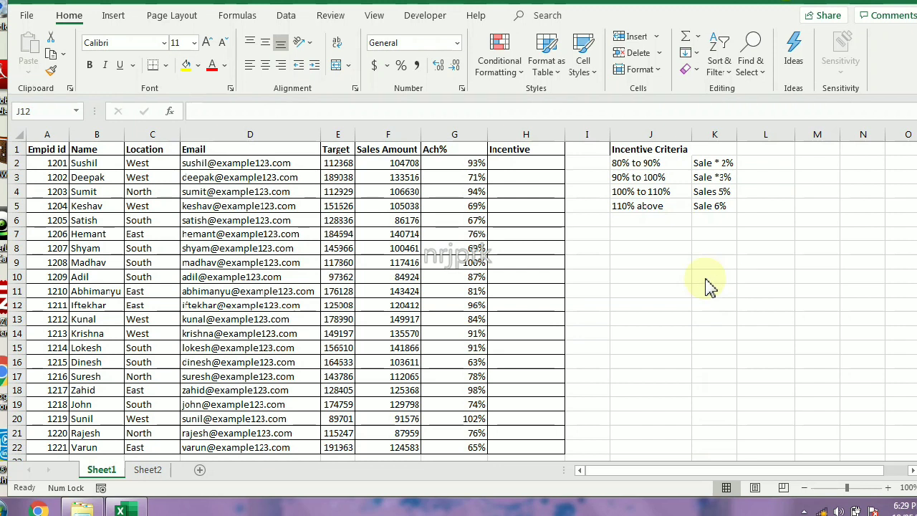
Step: Enter range labels 80>=,90< in L2 and 90>=,100< in L3
{"action": "left_click", "coordinate": [766, 167]}
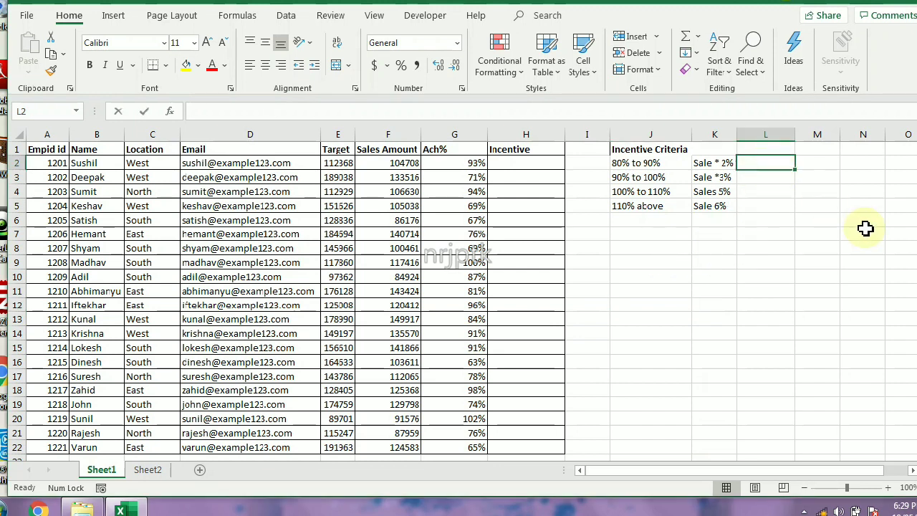
{"action": "type", "text": "80>=,"}
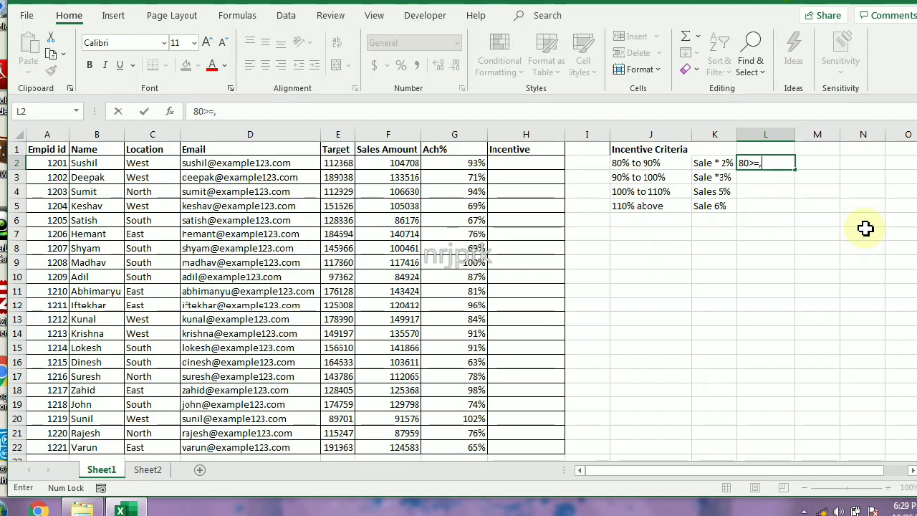
{"action": "type", "text": "90<"}
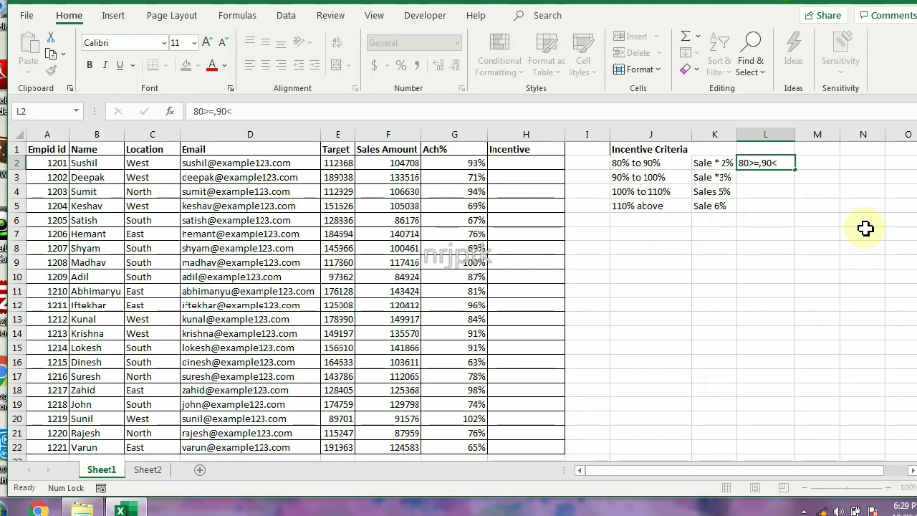
{"action": "key", "text": "Return"}
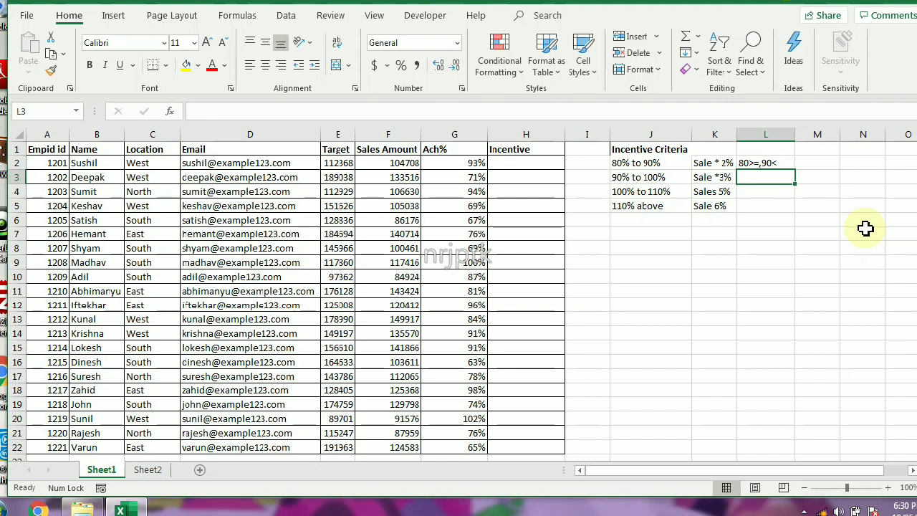
{"action": "type", "text": "90>=,100<"}
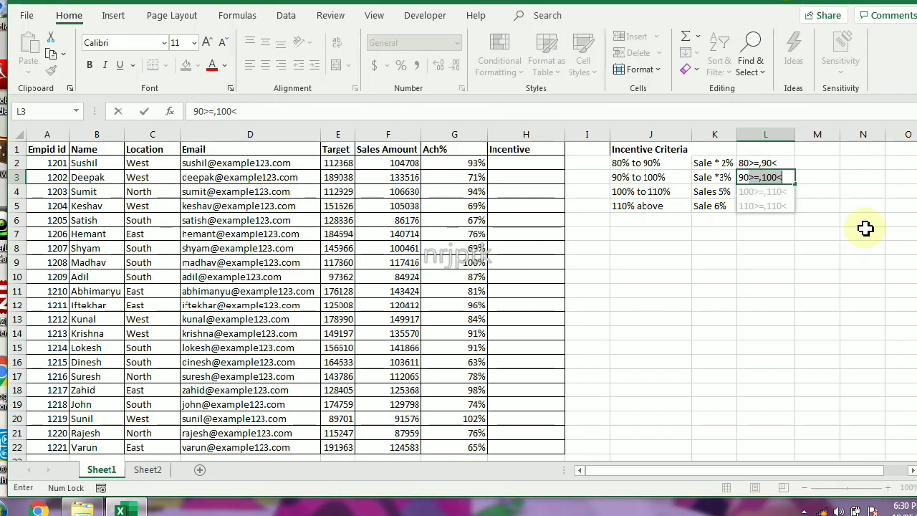
{"action": "key", "text": "Return"}
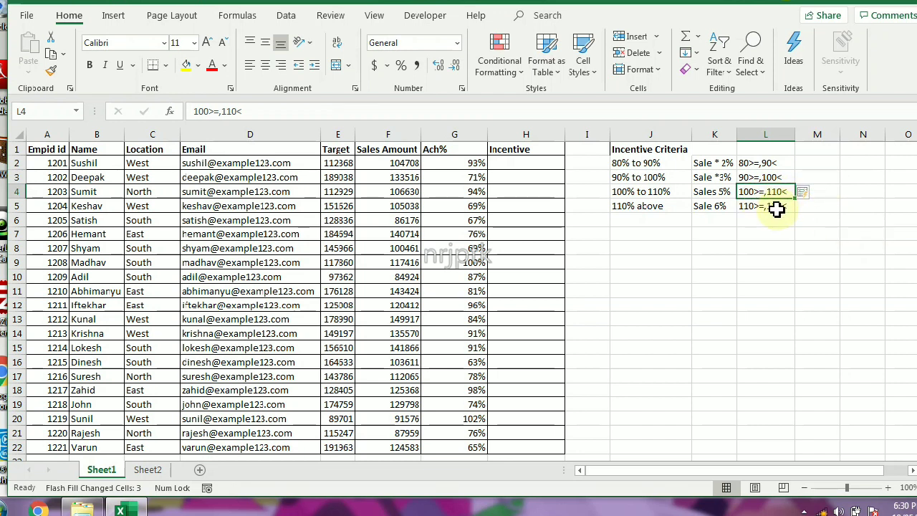
Step: Edit L5 to remove the 110< upper bound so it reads 110>=
{"action": "left_click", "coordinate": [763, 204]}
{"action": "double_click", "coordinate": [763, 207]}
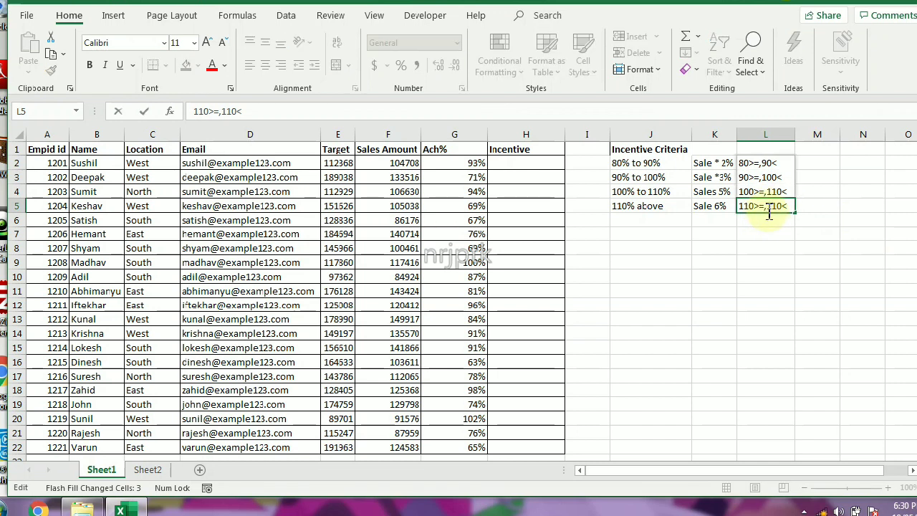
{"action": "left_click_drag", "start_coordinate": [764, 205], "coordinate": [789, 206]}
{"action": "key", "text": "BackSpace"}
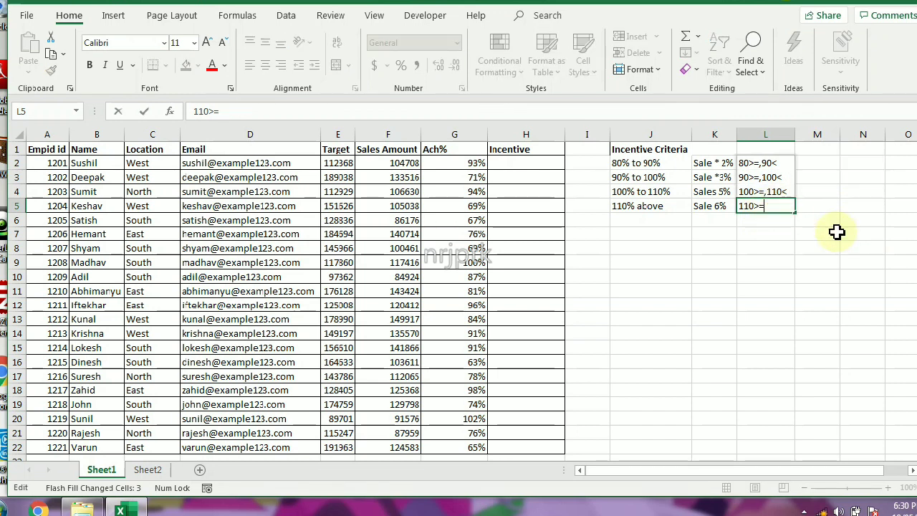
{"action": "key", "text": "Return"}
Step: Start an IF-family formula in Incentive cell H2
{"action": "left_click", "coordinate": [757, 245]}
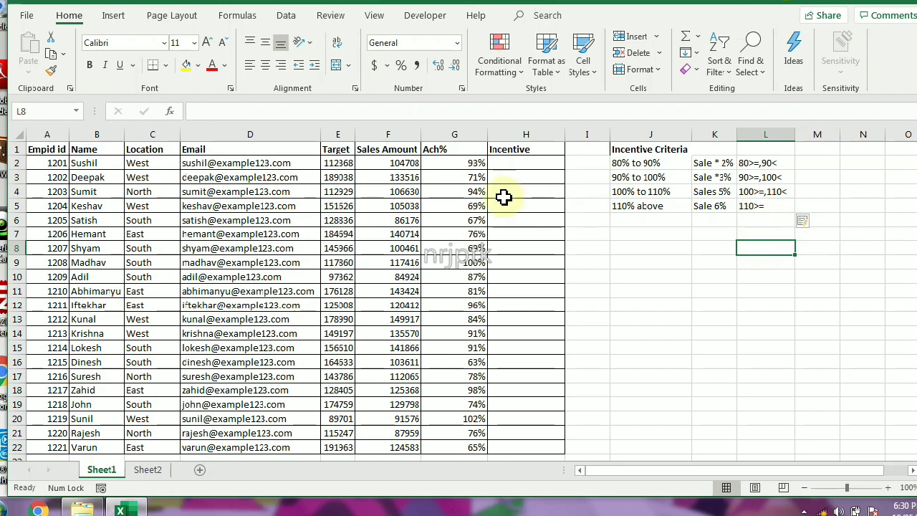
{"action": "left_click", "coordinate": [517, 163]}
{"action": "type", "text": "=if"}
{"action": "key", "text": "Down"}
{"action": "key", "text": "Down"}
{"action": "key", "text": "Down"}
{"action": "key", "text": "Tab"}
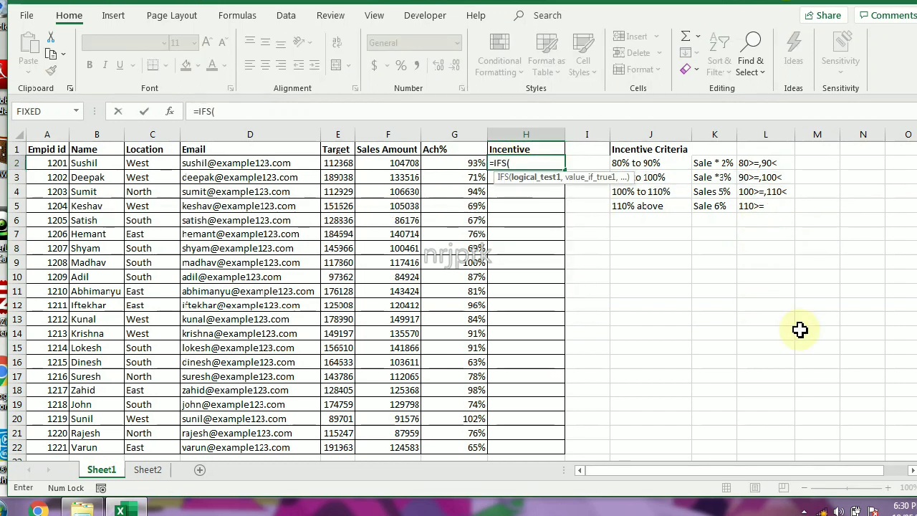
{"action": "type", "text": "and"}
{"action": "key", "text": "Tab"}
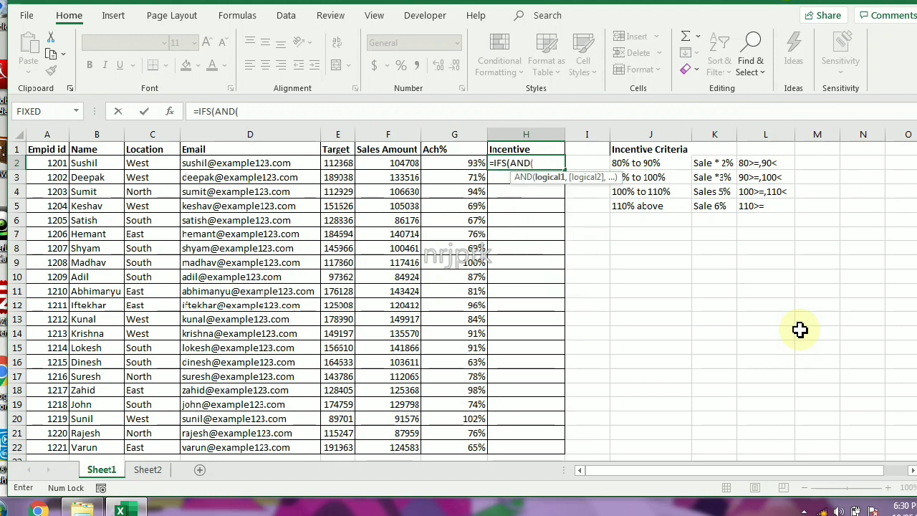
{"action": "key", "text": "Left"}
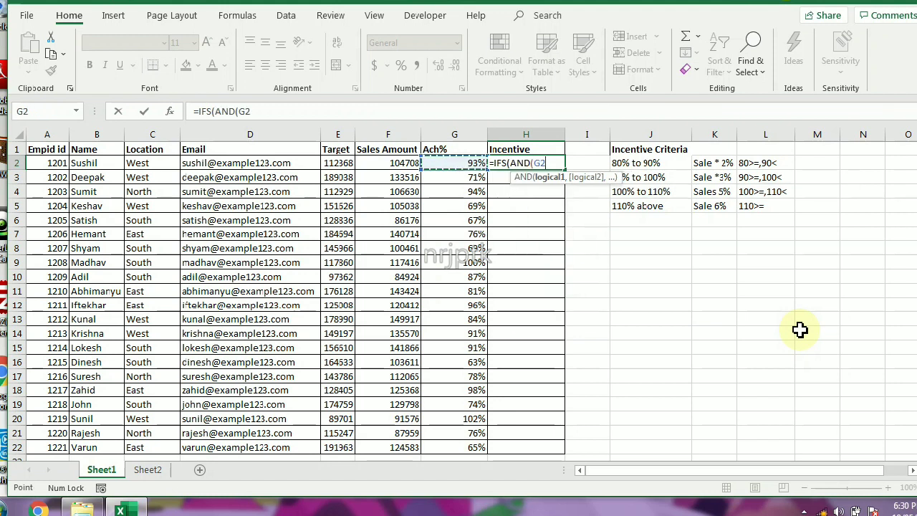
{"action": "type", "text": ">=80%,"}
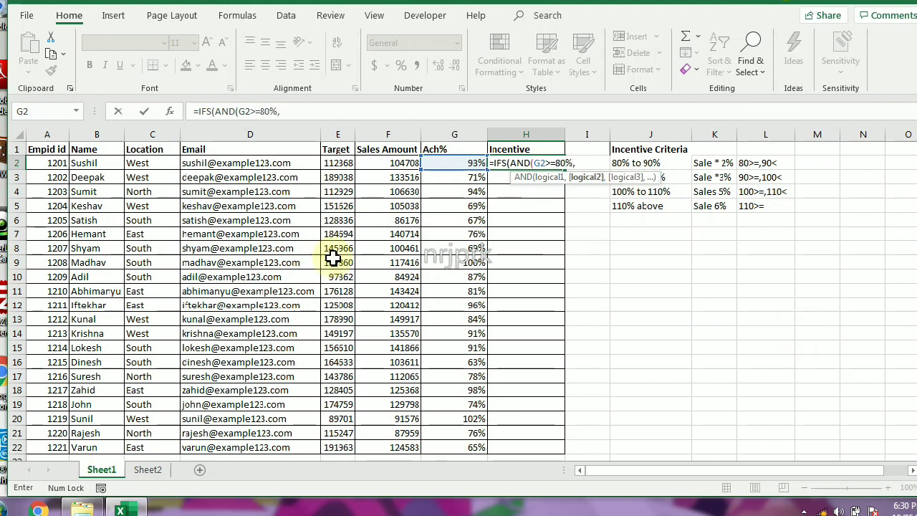
{"action": "left_click", "coordinate": [444, 164]}
{"action": "type", "text": "<90"}
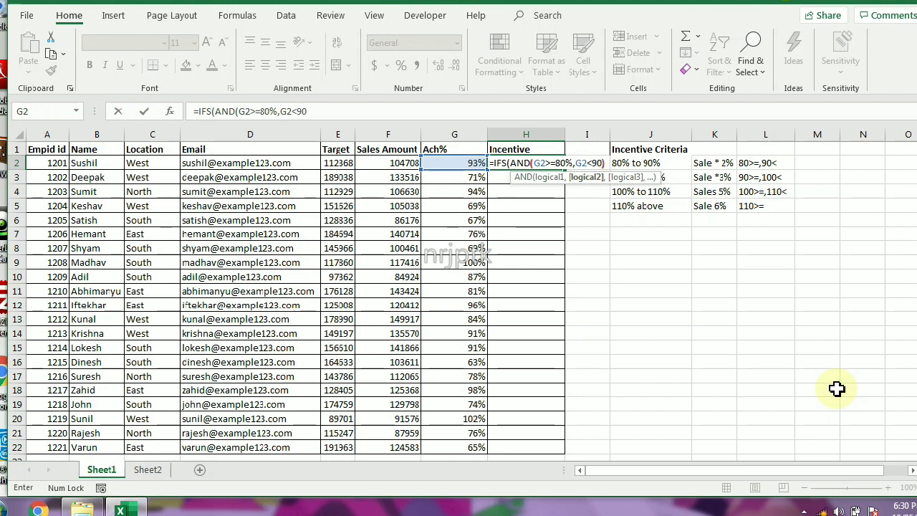
{"action": "type", "text": "),"}
{"action": "left_click", "coordinate": [399, 164]}
{"action": "type", "text": "2%"}
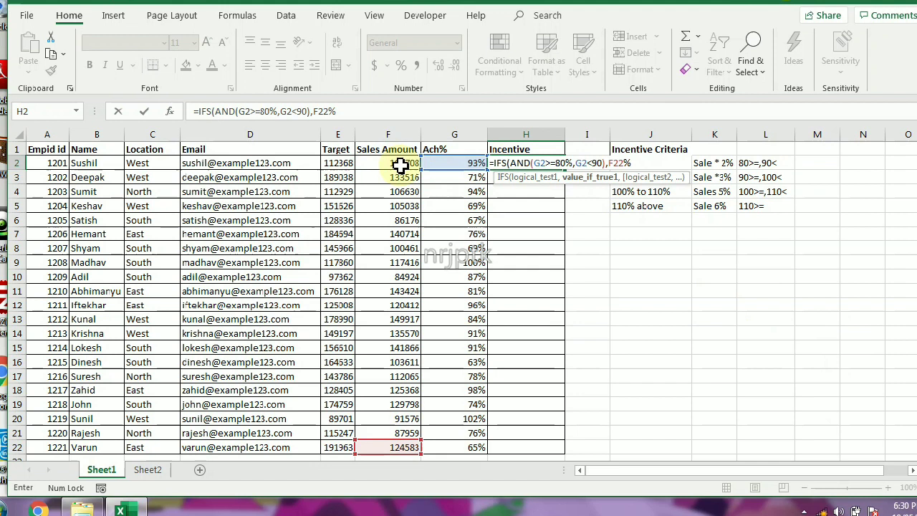
{"action": "type", "text": ","}
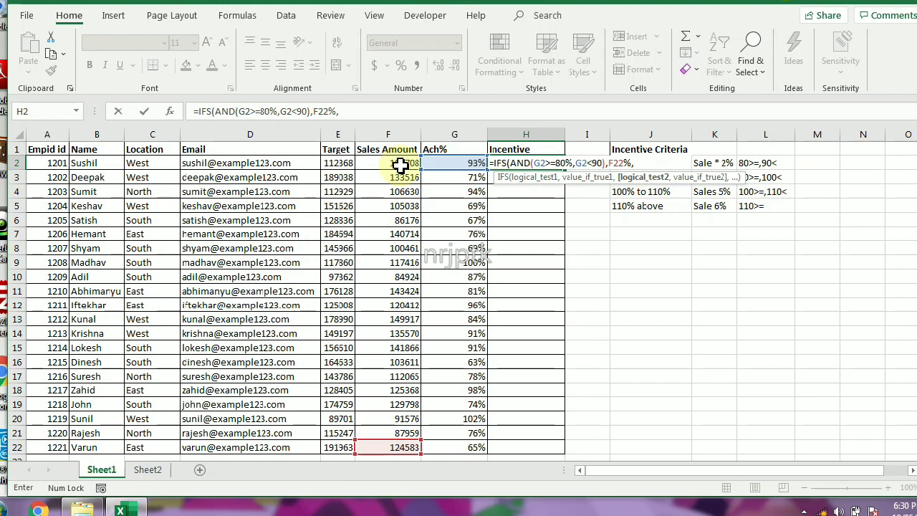
{"action": "key", "text": "Escape"}
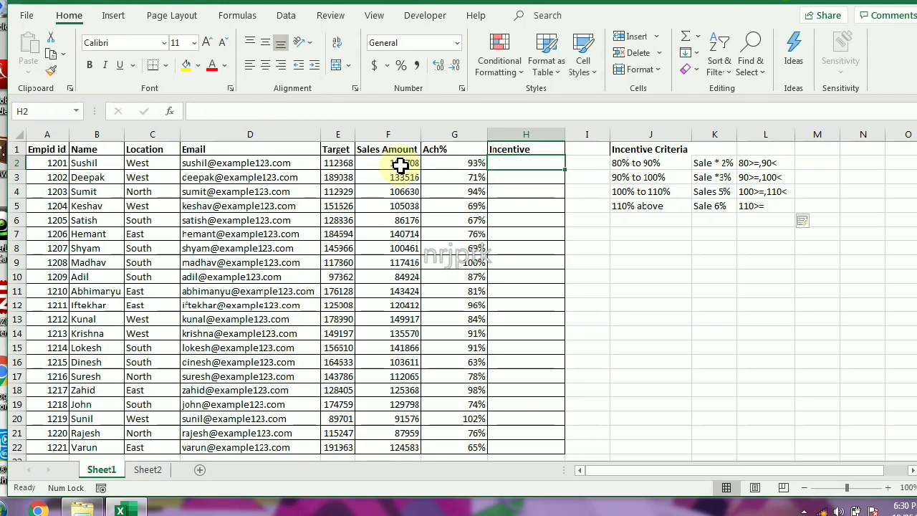
Step: Number the four criteria rows 1 to 4 in M2:M5
{"action": "left_click", "coordinate": [761, 166]}
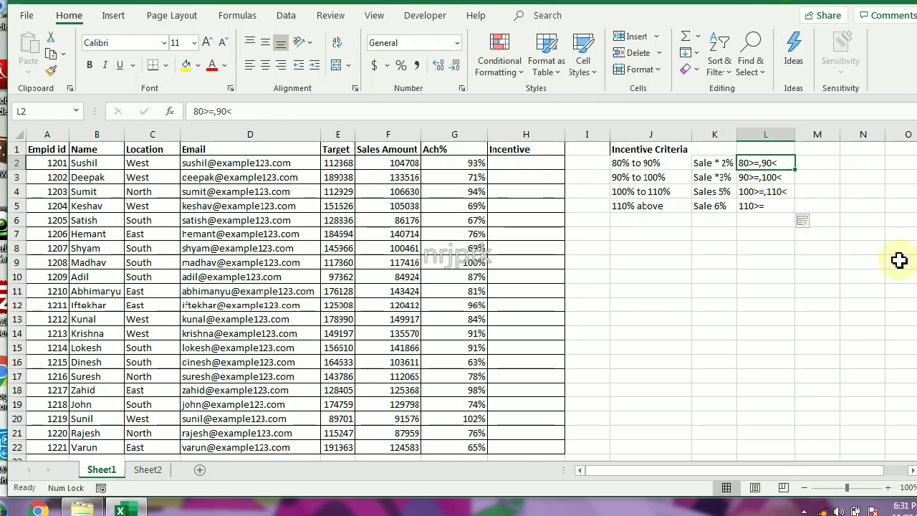
{"action": "left_click", "coordinate": [817, 165]}
{"action": "type", "text": "1"}
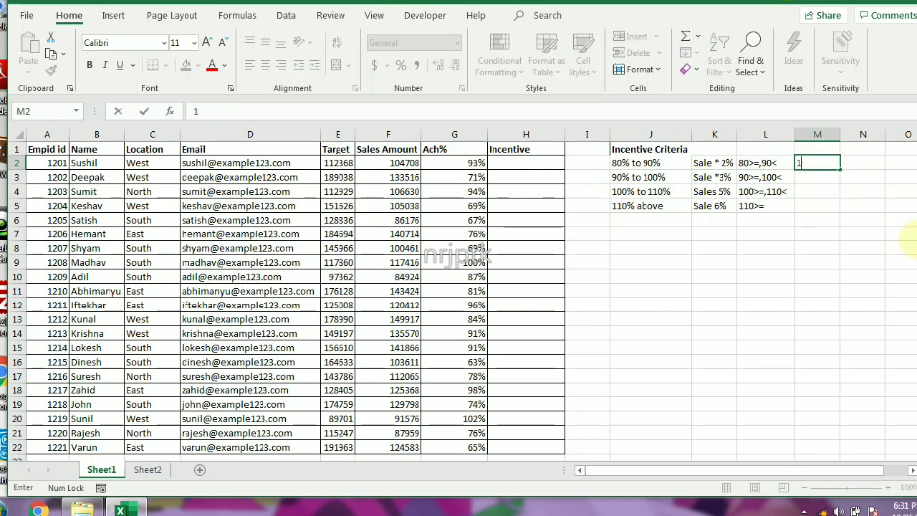
{"action": "key", "text": "Return"}
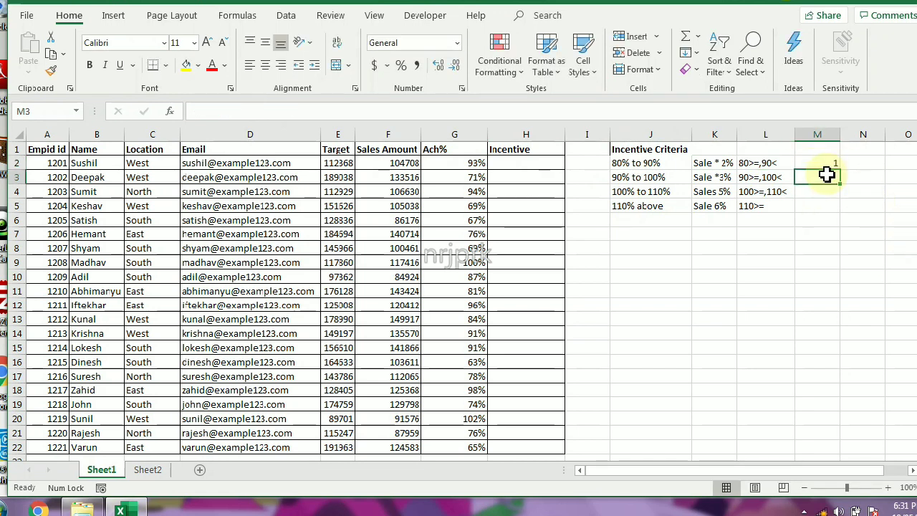
{"action": "type", "text": "2"}
{"action": "key", "text": "Return"}
{"action": "type", "text": "3"}
{"action": "key", "text": "Return"}
{"action": "type", "text": "4"}
{"action": "key", "text": "Return"}
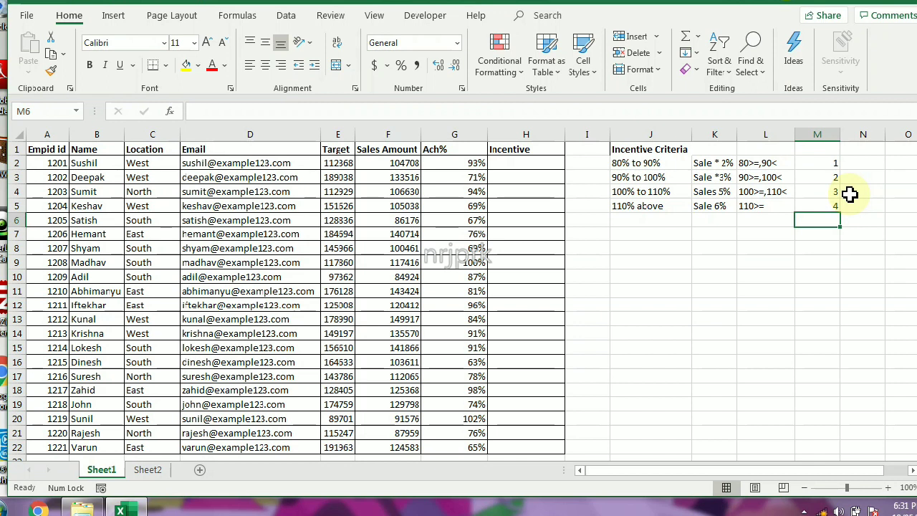
{"action": "left_click_drag", "start_coordinate": [809, 164], "coordinate": [809, 209]}
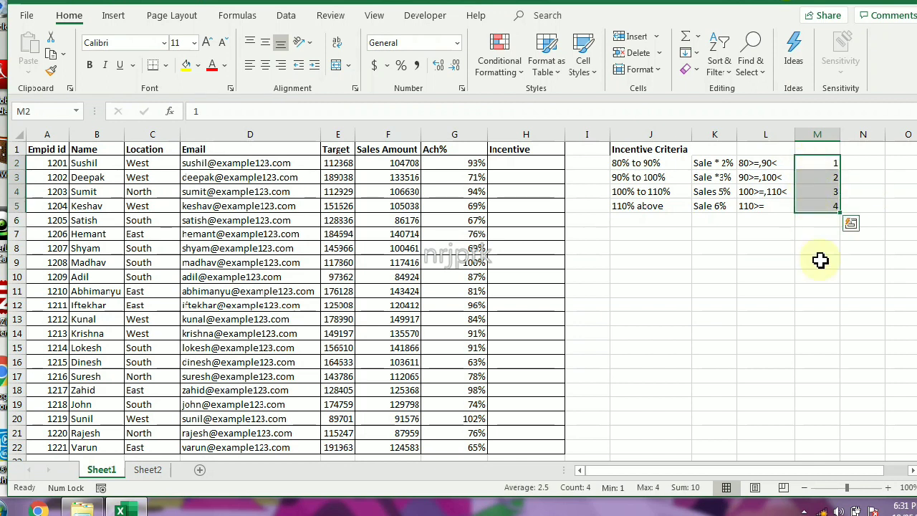
{"action": "left_click", "coordinate": [761, 164]}
Step: Enter 1 in each of N2:N5, then select N2:N3
{"action": "left_click", "coordinate": [849, 163]}
{"action": "type", "text": "1"}
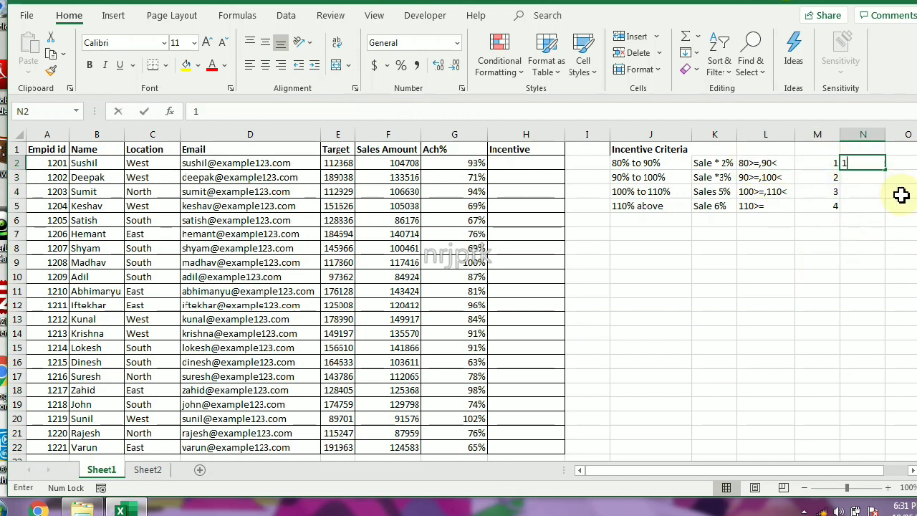
{"action": "key", "text": "Return"}
{"action": "type", "text": "1"}
{"action": "key", "text": "Return"}
{"action": "type", "text": "1"}
{"action": "key", "text": "Return"}
{"action": "type", "text": "1"}
{"action": "key", "text": "Return"}
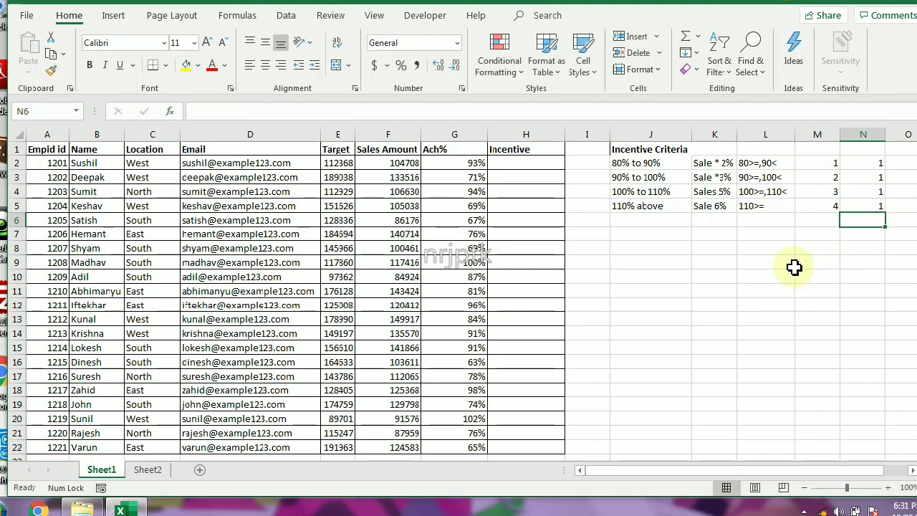
{"action": "left_click", "coordinate": [856, 162]}
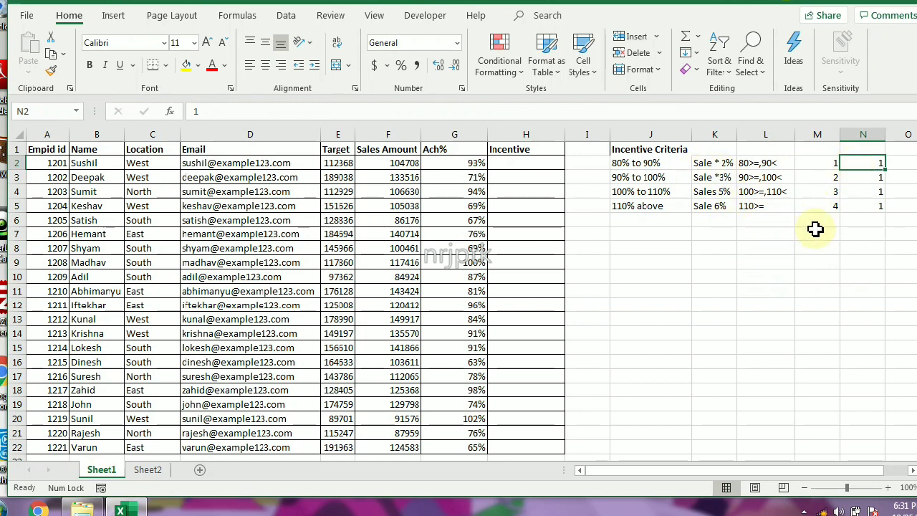
{"action": "left_click_drag", "start_coordinate": [867, 168], "coordinate": [867, 181]}
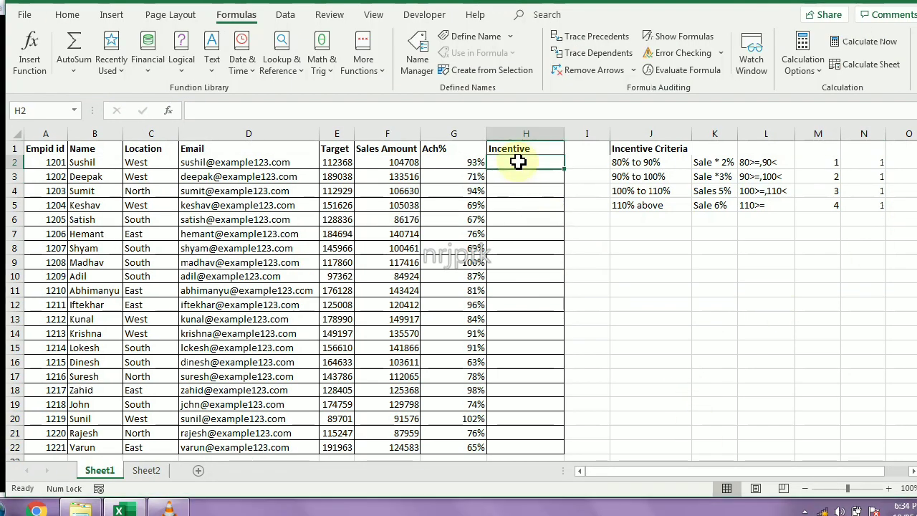
Step: Start H2's formula as =F2*CHOOSE((G2>=80%)+, referencing F2 and G2
{"action": "type", "text": "="}
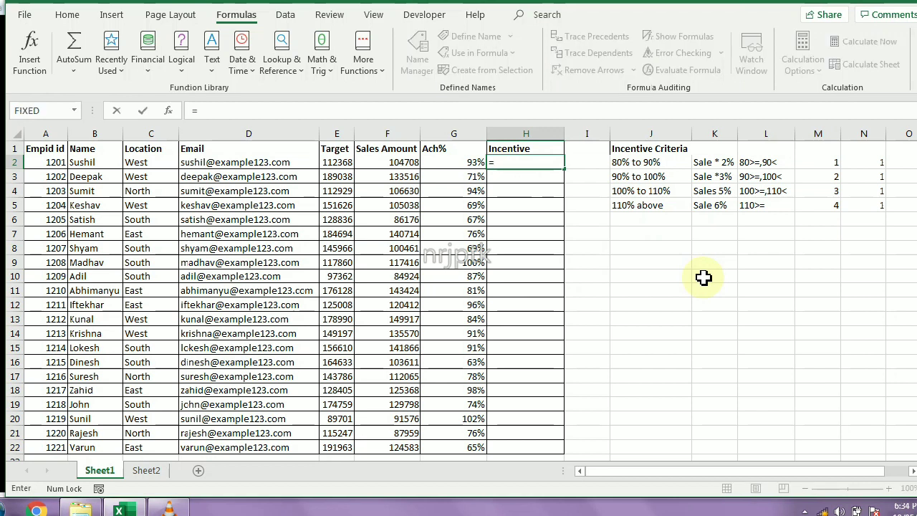
{"action": "key", "text": "Left"}
{"action": "key", "text": "Left"}
{"action": "type", "text": "*"}
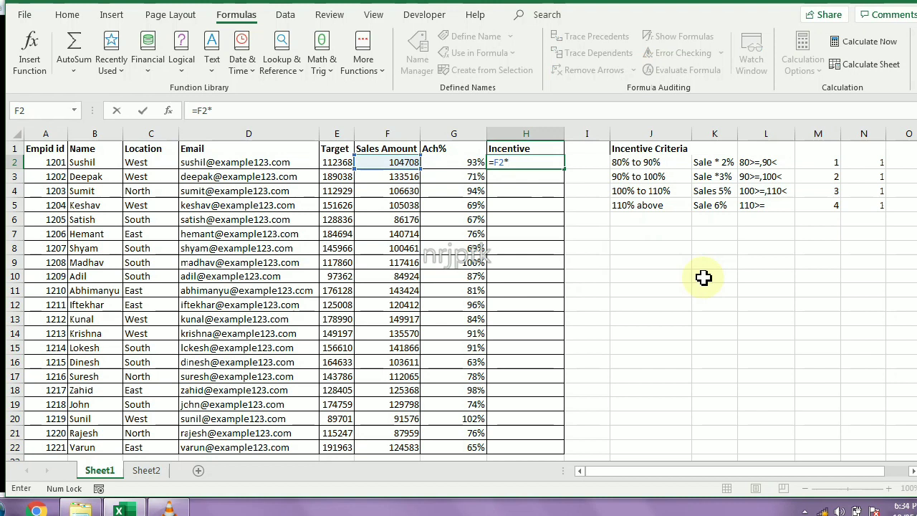
{"action": "type", "text": "choo"}
{"action": "key", "text": "Tab"}
{"action": "type", "text": "("}
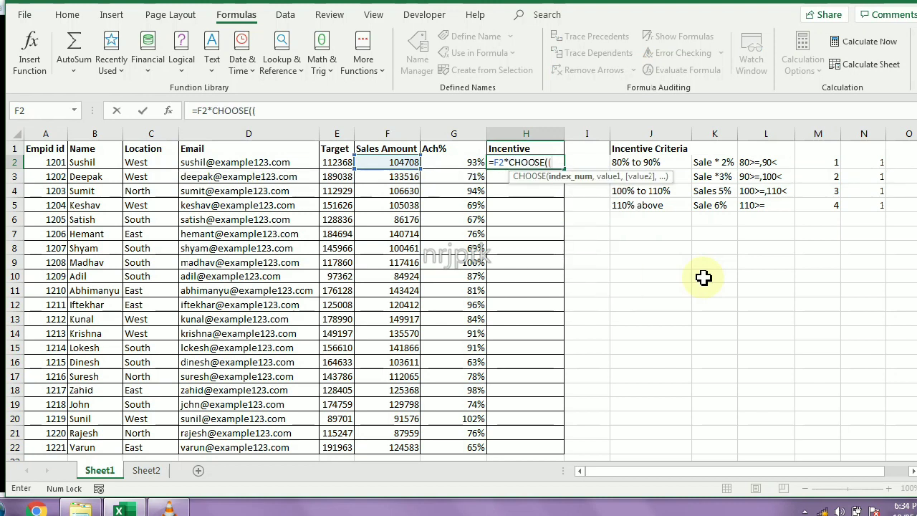
{"action": "left_click", "coordinate": [466, 164]}
{"action": "type", "text": ">=80%)+"}
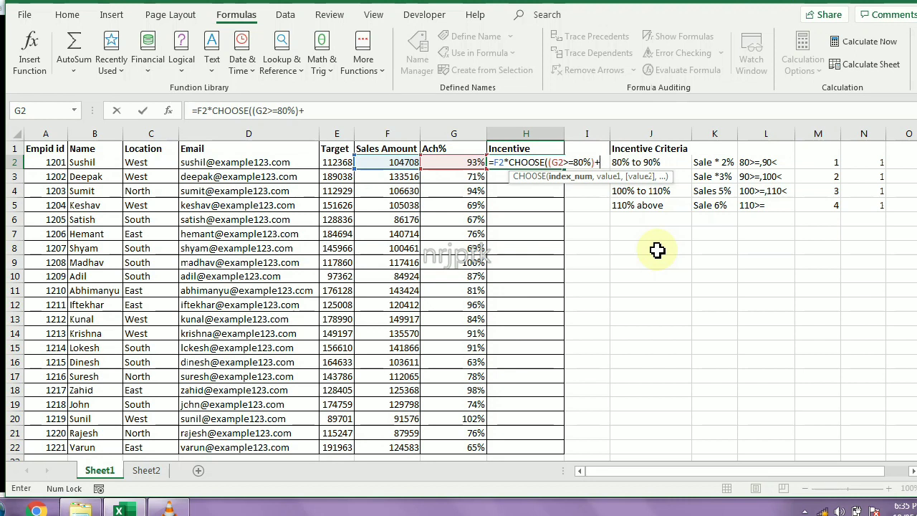
Step: Add the G2>=90%, >=100% and >=110% tests with rates 2%,3%,5%,6%, and commit the formula
{"action": "type", "text": "("}
{"action": "left_click", "coordinate": [458, 161]}
{"action": "type", "text": ">=90%"}
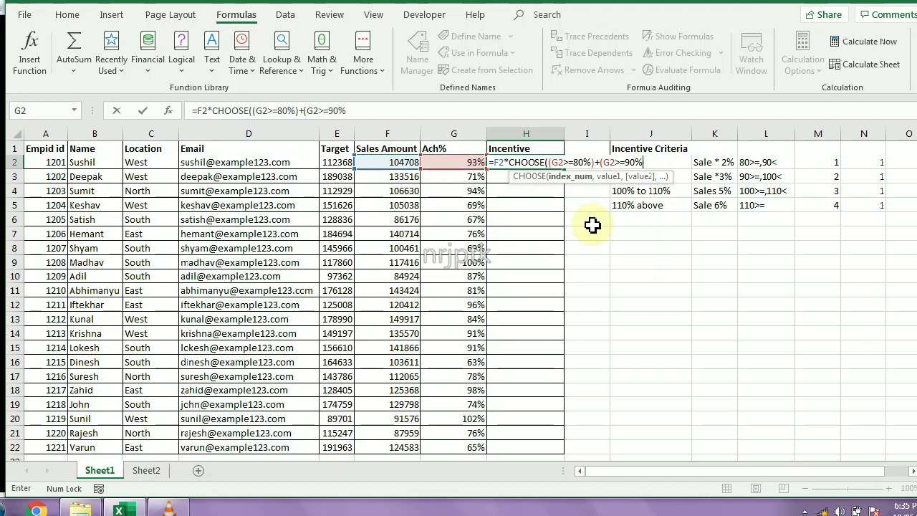
{"action": "type", "text": ")+("}
{"action": "left_click", "coordinate": [464, 163]}
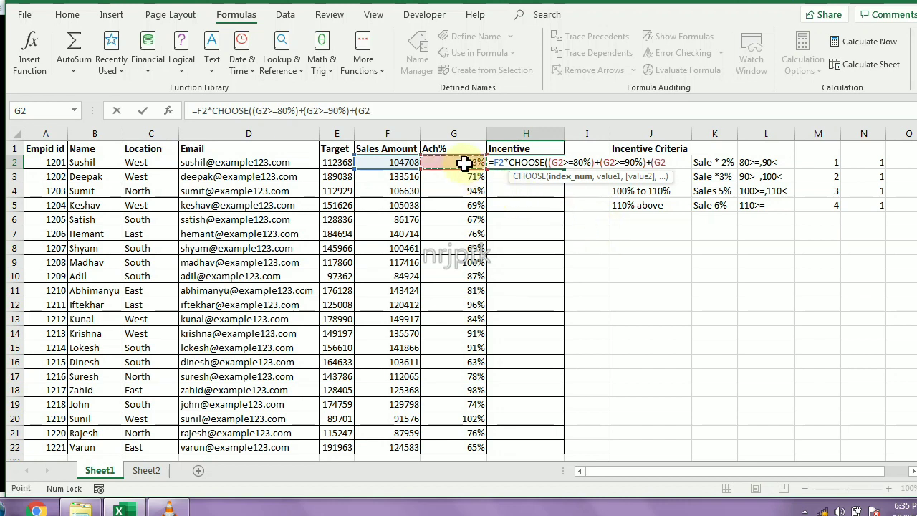
{"action": "type", "text": ">="}
{"action": "type", "text": "100"}
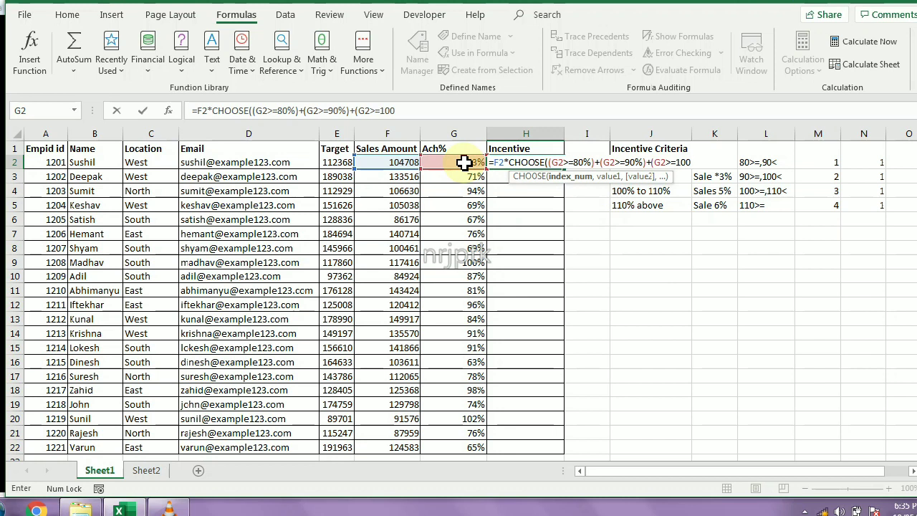
{"action": "type", "text": "%"}
{"action": "type", "text": ")+("}
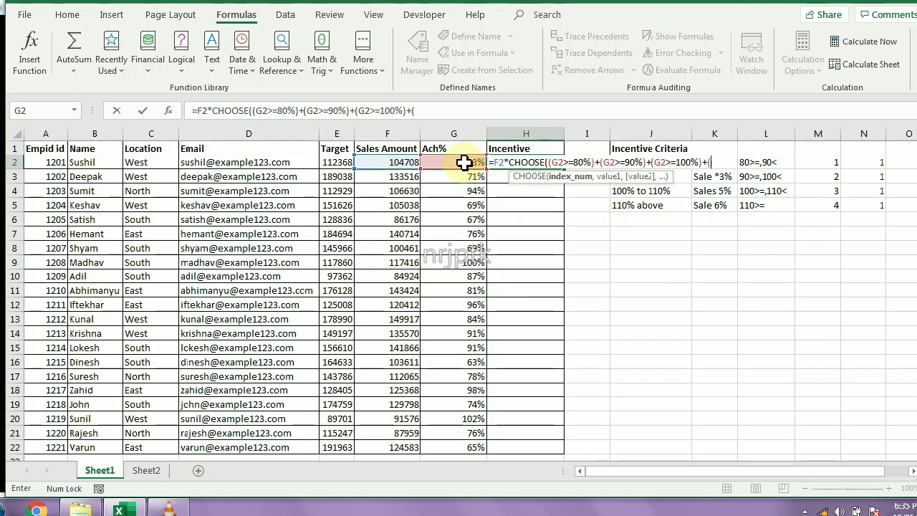
{"action": "left_click", "coordinate": [454, 165]}
{"action": "type", "text": ">=110%),"}
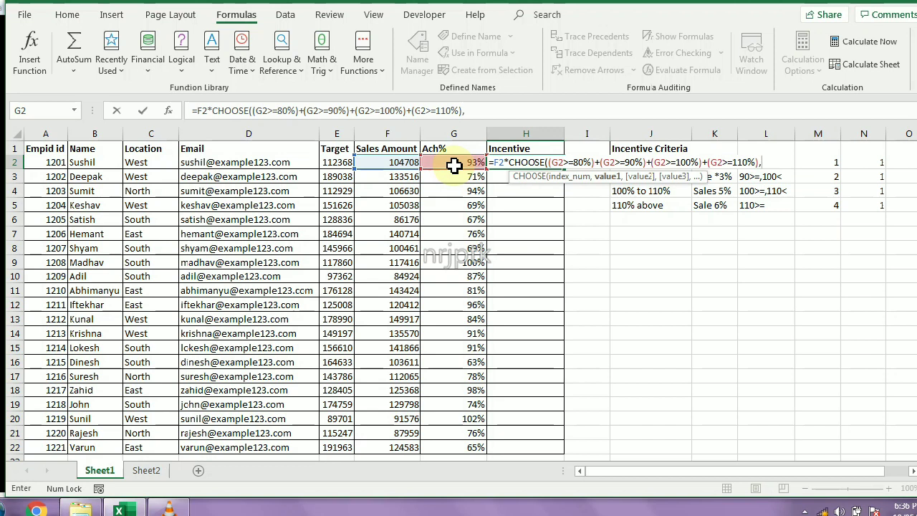
{"action": "type", "text": "2%,3%,"}
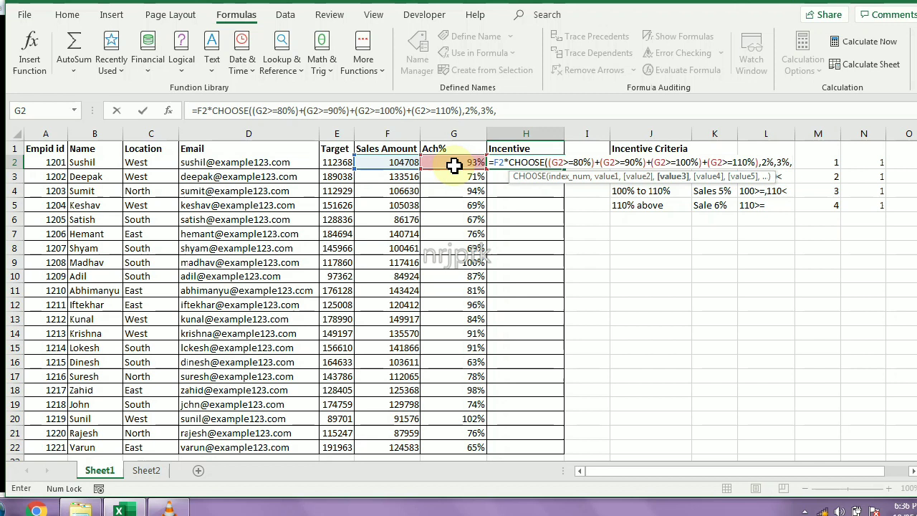
{"action": "type", "text": "5%,"}
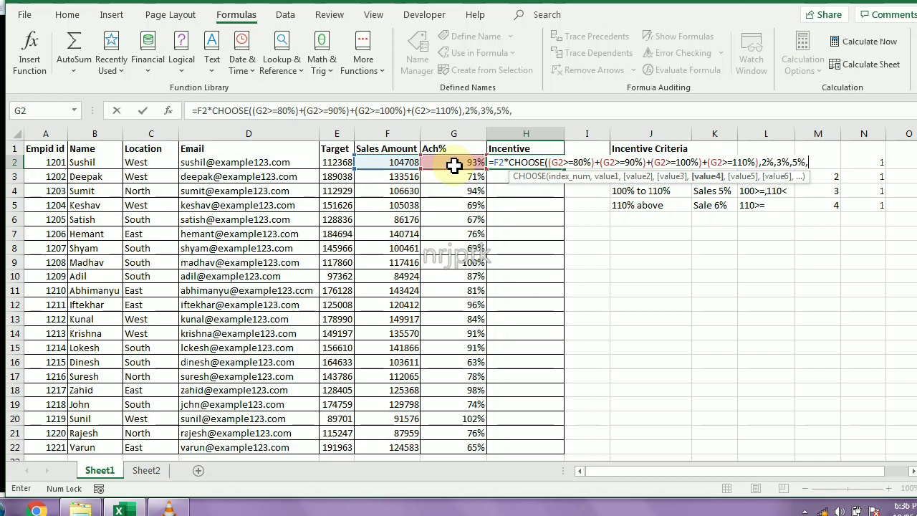
{"action": "type", "text": "6%"}
{"action": "type", "text": ")"}
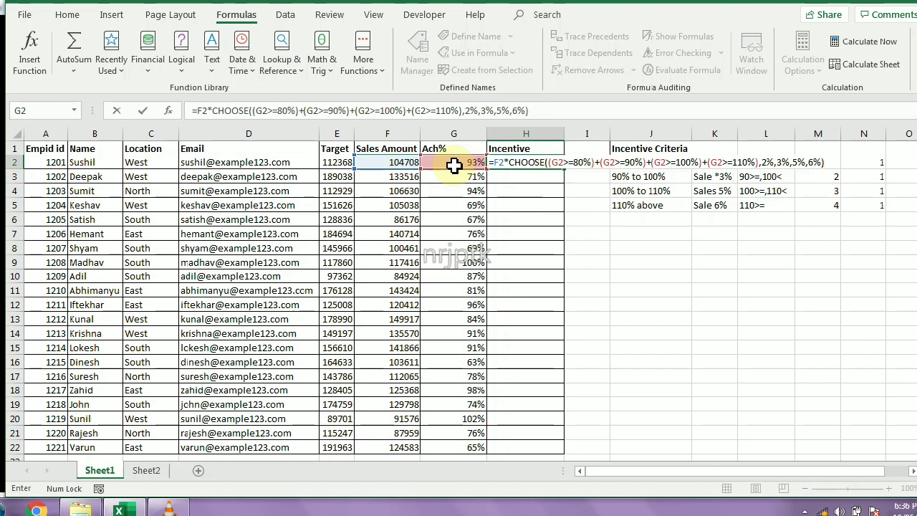
{"action": "key", "text": "Return"}
{"action": "key", "text": "Up"}
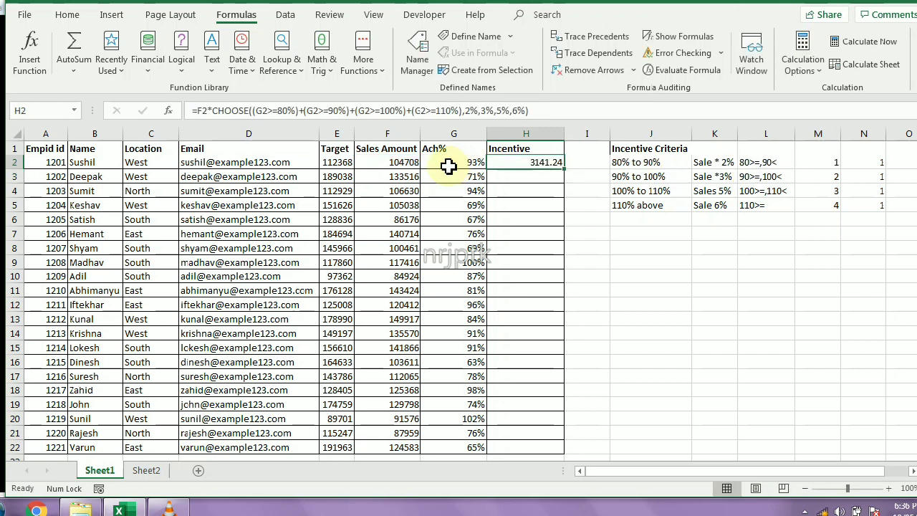
Step: Copy the H2 incentive formula and paste it down into H3:H22
{"action": "left_click_drag", "start_coordinate": [714, 162], "coordinate": [714, 205]}
{"action": "left_click", "coordinate": [720, 248]}
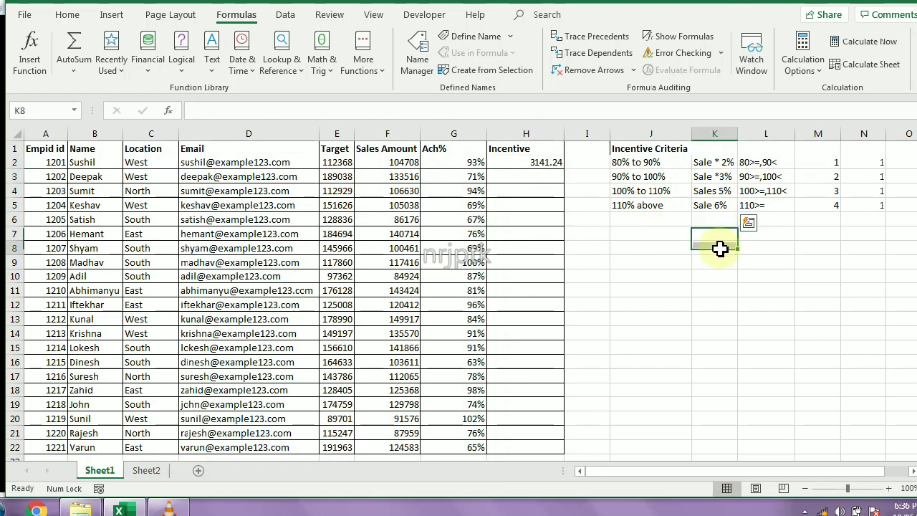
{"action": "left_click", "coordinate": [537, 165]}
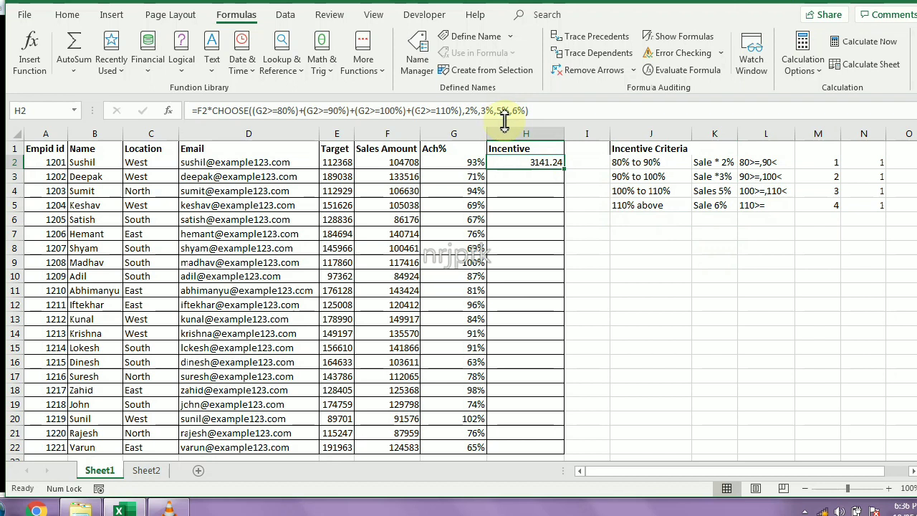
{"action": "key", "text": "ctrl+c"}
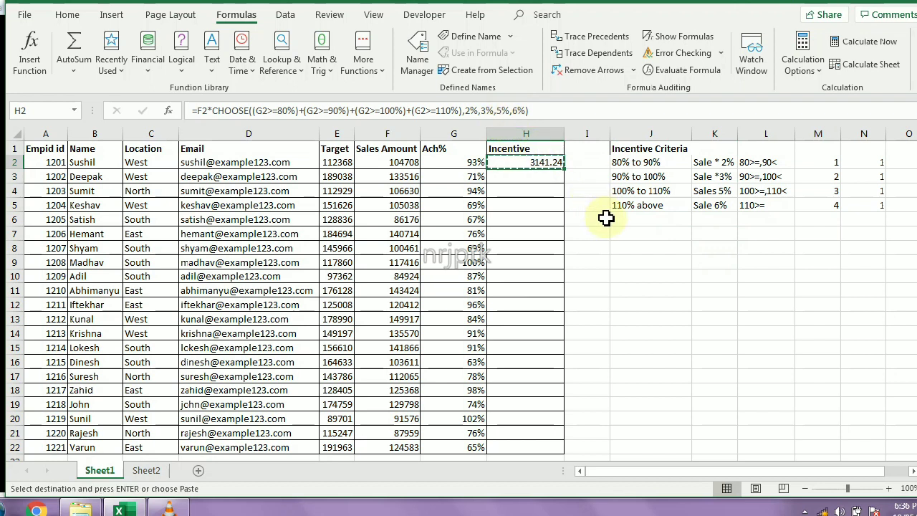
{"action": "key", "text": "Left"}
{"action": "key", "text": "ctrl+Down"}
{"action": "key", "text": "Right"}
{"action": "key", "text": "ctrl+shift+Up"}
{"action": "key", "text": "Return"}
Step: Inspect G3's achievement formula behind the #VALUE! results, then return to H2
{"action": "key", "text": "ctrl+Up"}
{"action": "key", "text": "Down"}
{"action": "key", "text": "Down"}
{"action": "key", "text": "Down"}
{"action": "key", "text": "Left"}
{"action": "key", "text": "Up"}
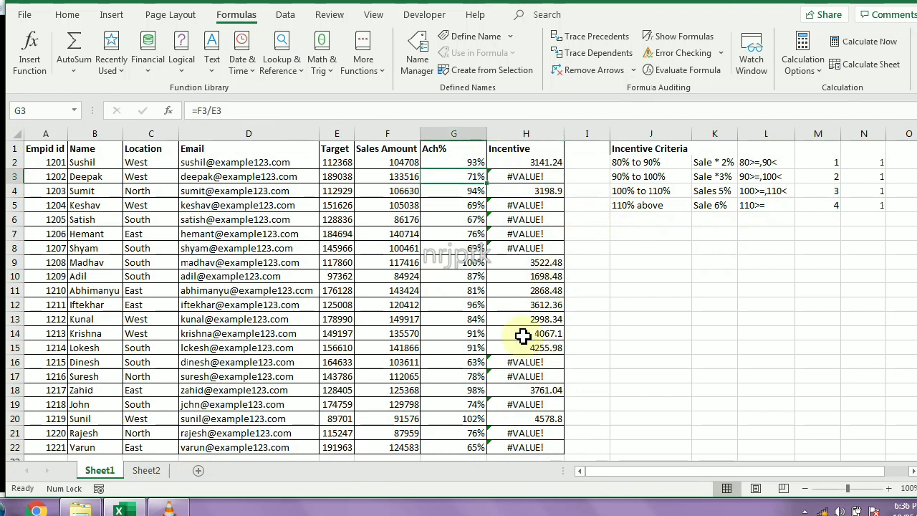
{"action": "left_click", "coordinate": [517, 162]}
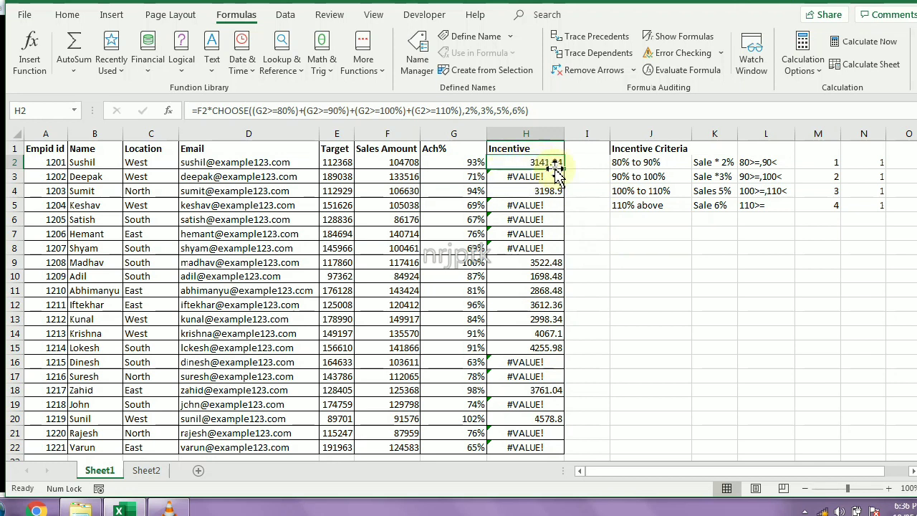
Step: Wrap the H2 CHOOSE formula as IFERROR(...,0)
{"action": "double_click", "coordinate": [510, 164]}
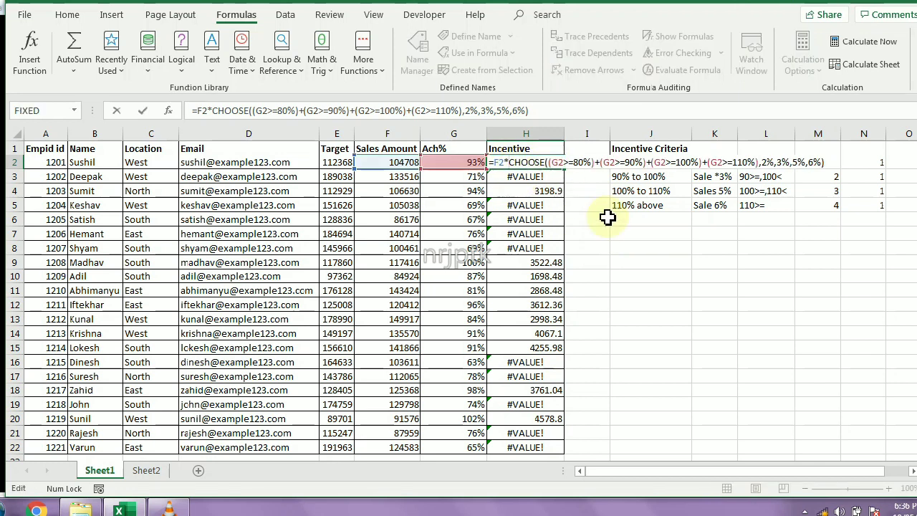
{"action": "type", "text": "IF"}
{"action": "key", "text": "Down"}
{"action": "key", "text": "Tab"}
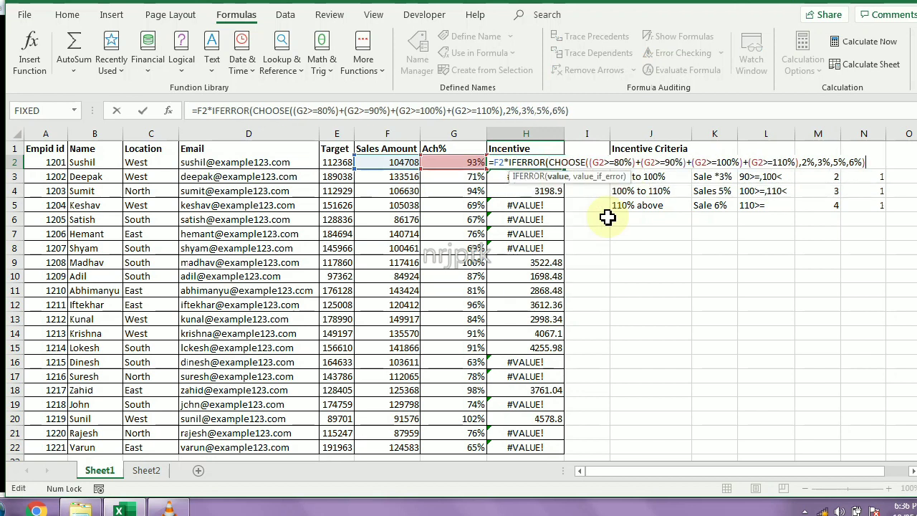
{"action": "type", "text": ",0)"}
{"action": "key", "text": "ctrl+Return"}
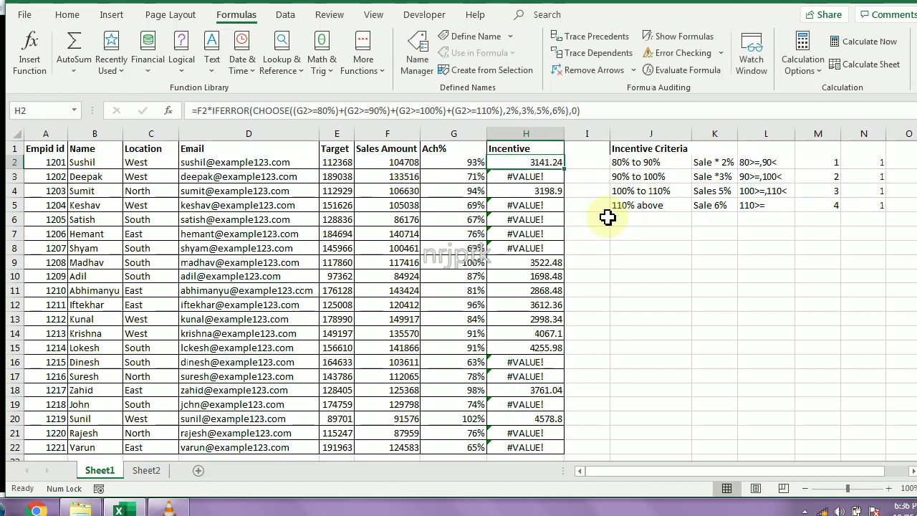
Step: Paste the IFERROR formula down through H22 and reselect H2
{"action": "key", "text": "ctrl+c"}
{"action": "key", "text": "Down"}
{"action": "key", "text": "ctrl+shift+Down"}
{"action": "key", "text": "Return"}
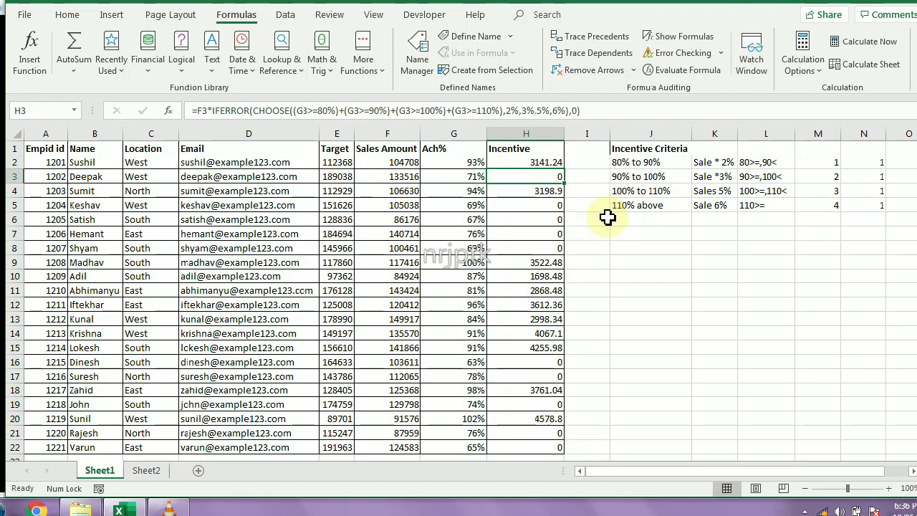
{"action": "left_click", "coordinate": [539, 160]}
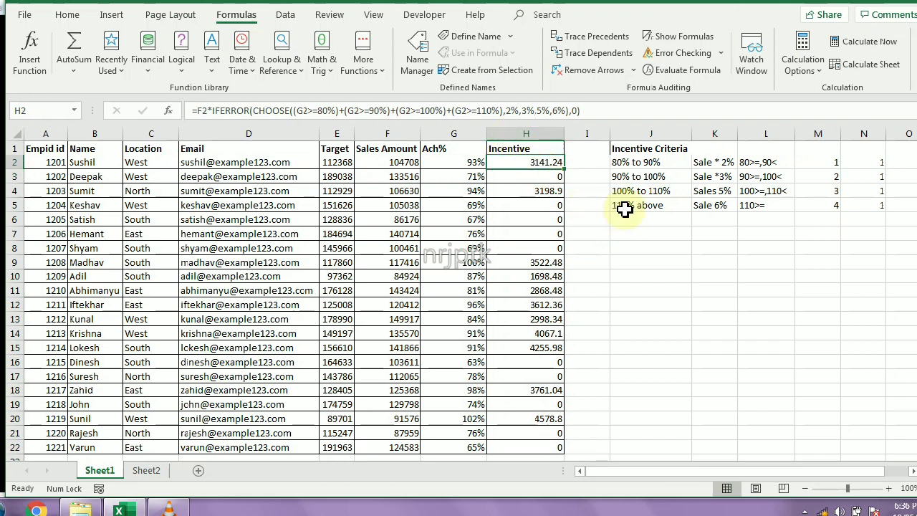
{"action": "left_click", "coordinate": [669, 70]}
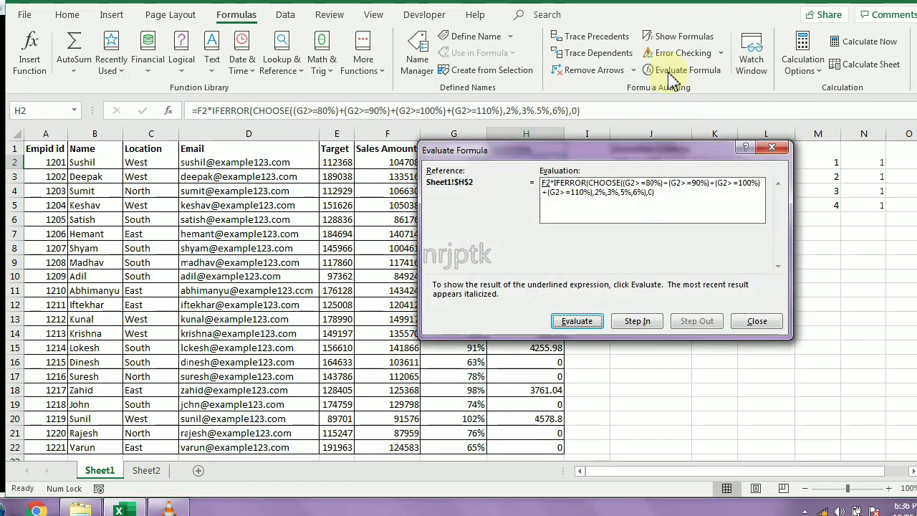
Step: Evaluate F2 to 104708 and the 80% and 90% comparisons to TRUE
{"action": "left_click_drag", "start_coordinate": [606, 154], "coordinate": [647, 104]}
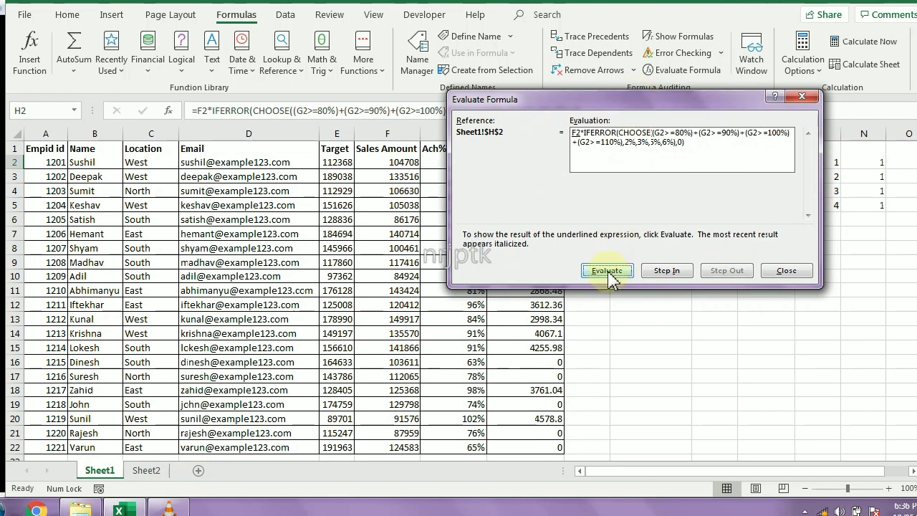
{"action": "left_click", "coordinate": [608, 272]}
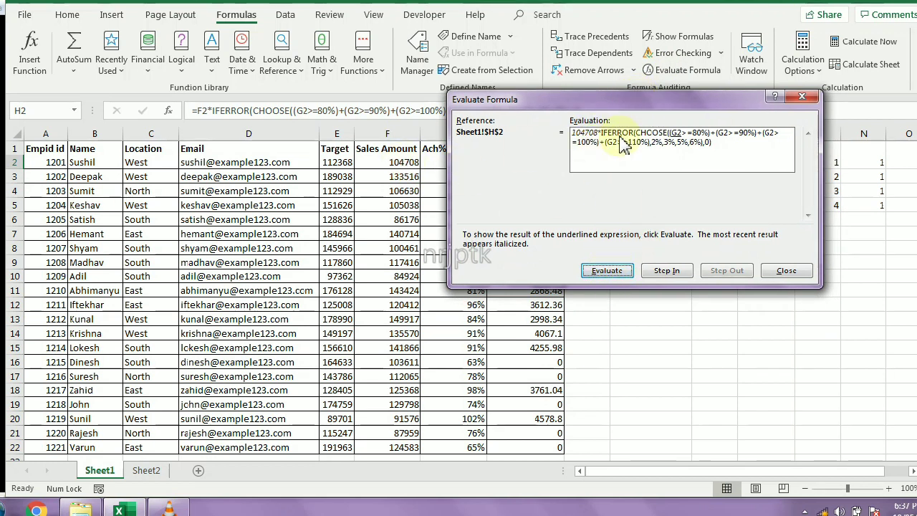
{"action": "left_click", "coordinate": [611, 274]}
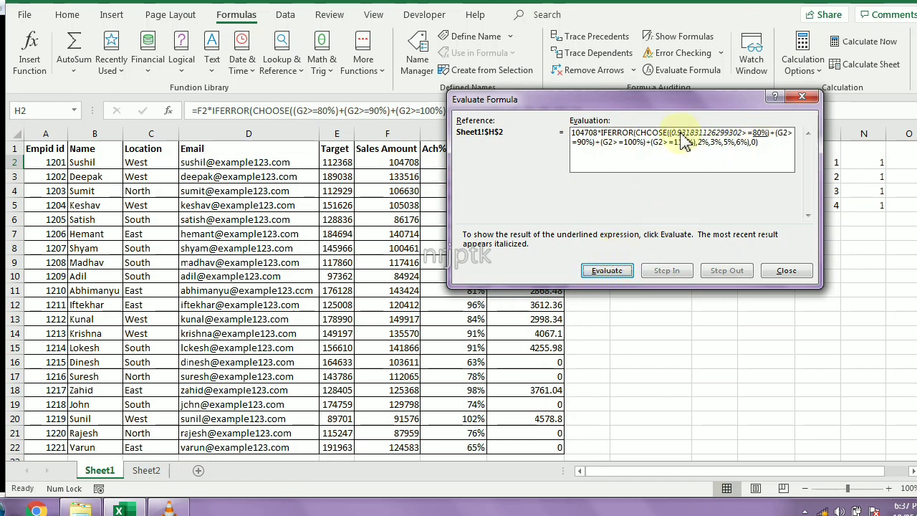
{"action": "left_click", "coordinate": [604, 275]}
{"action": "left_click", "coordinate": [605, 276]}
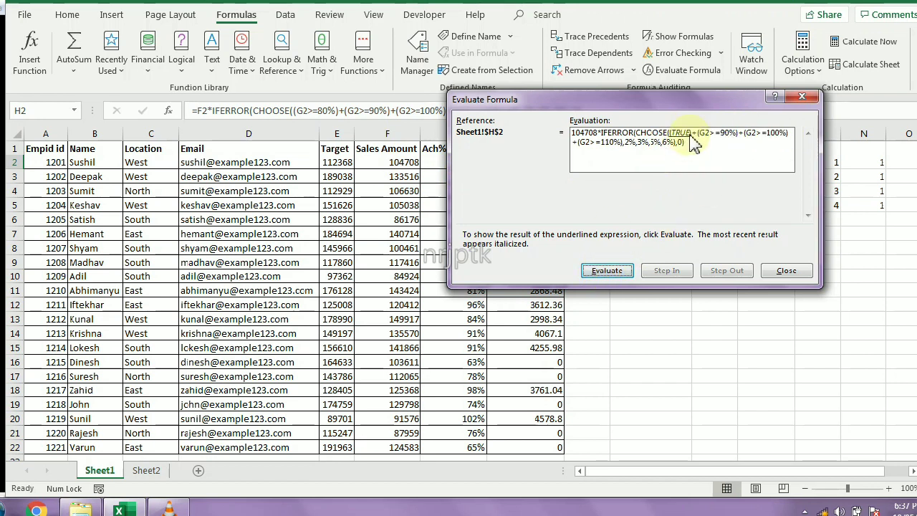
{"action": "left_click", "coordinate": [612, 270]}
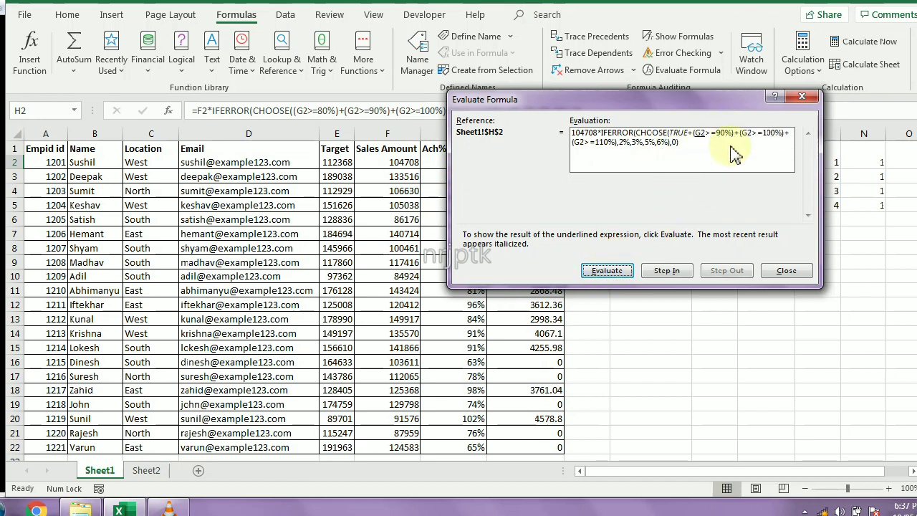
{"action": "left_click", "coordinate": [609, 276]}
{"action": "left_click", "coordinate": [611, 276]}
{"action": "left_click", "coordinate": [612, 278]}
{"action": "left_click", "coordinate": [677, 138]}
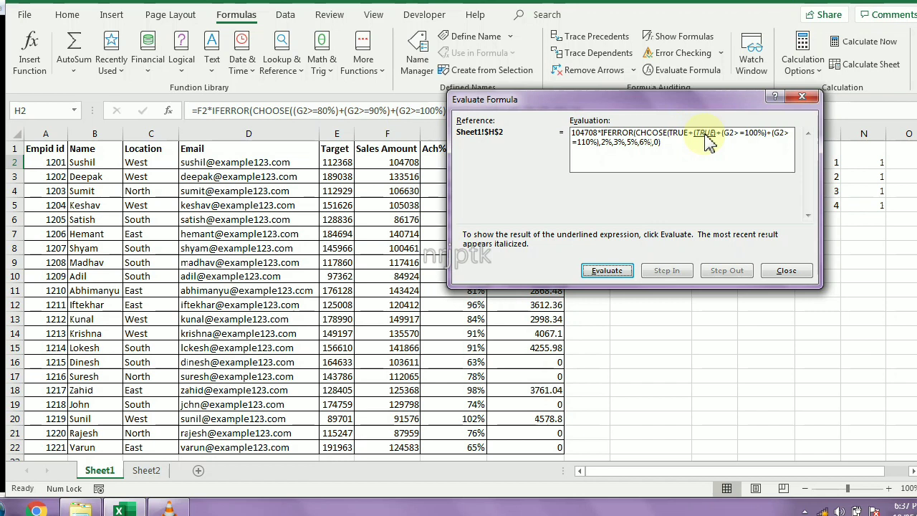
Step: Sum the comparisons, with 100% and 110% FALSE, reducing the CHOOSE index to 2
{"action": "left_click", "coordinate": [609, 272]}
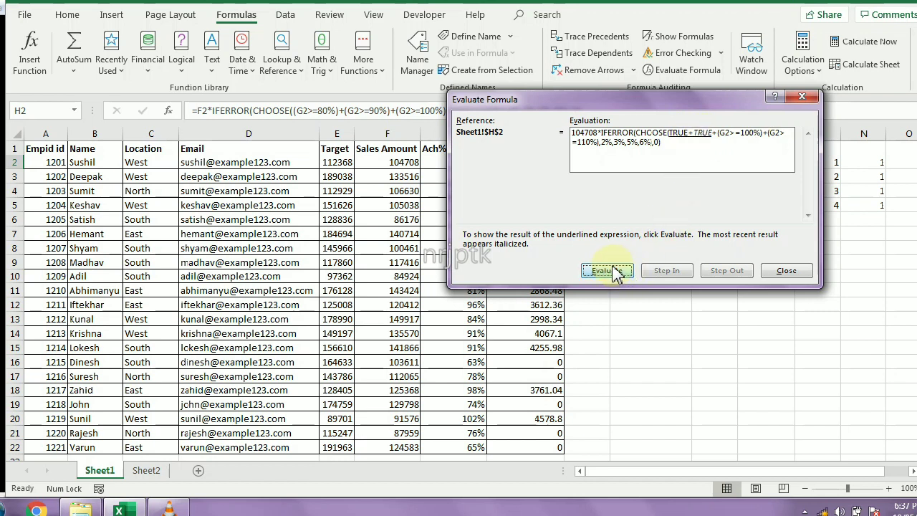
{"action": "left_click", "coordinate": [615, 275]}
{"action": "left_click", "coordinate": [676, 139]}
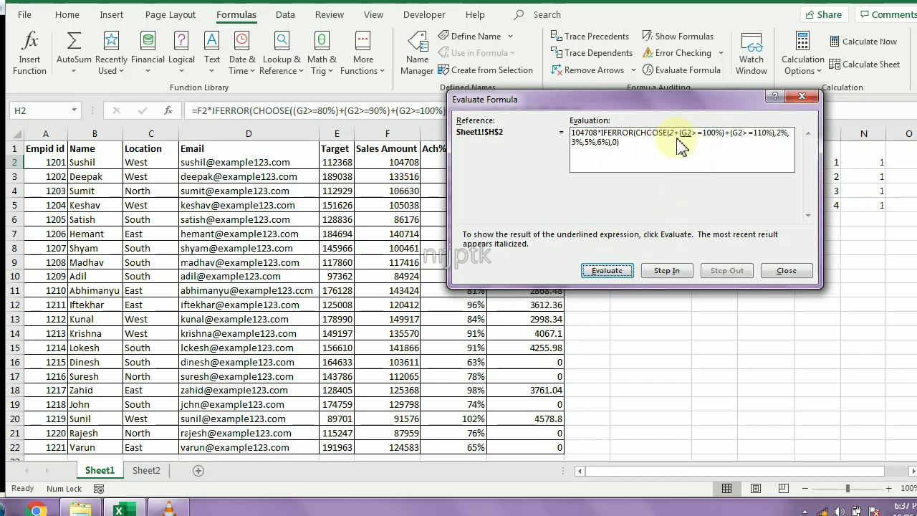
{"action": "left_click", "coordinate": [607, 270]}
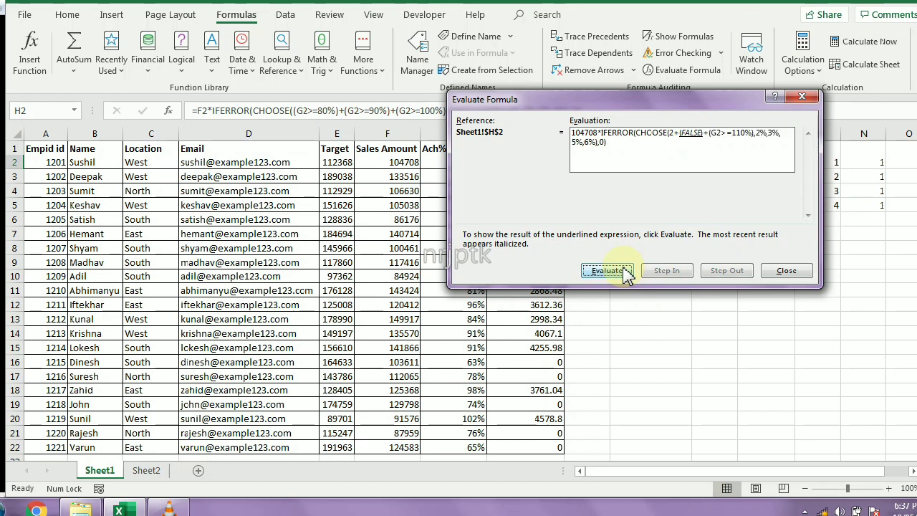
{"action": "left_click", "coordinate": [623, 272]}
{"action": "left_click", "coordinate": [621, 278]}
{"action": "left_click", "coordinate": [622, 277]}
{"action": "left_click", "coordinate": [621, 278]}
{"action": "left_click", "coordinate": [621, 278]}
{"action": "left_click", "coordinate": [622, 277]}
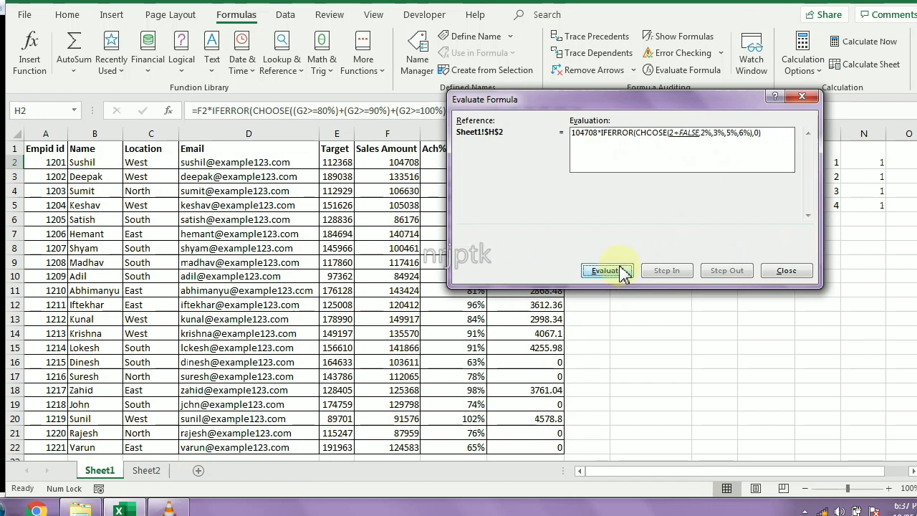
{"action": "left_click", "coordinate": [621, 277]}
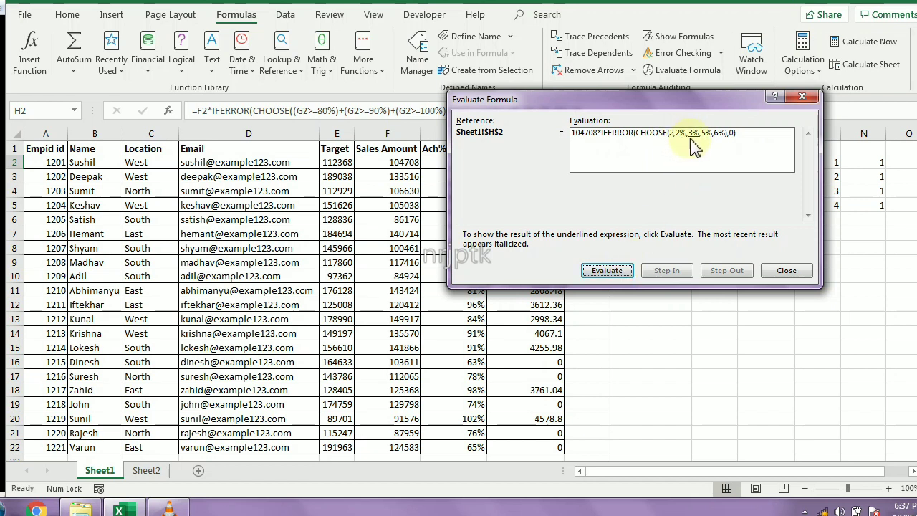
Step: Resolve CHOOSE to 0.03 and evaluate 104708*0.03 to 3141.24
{"action": "left_click", "coordinate": [607, 272]}
{"action": "left_click", "coordinate": [616, 264]}
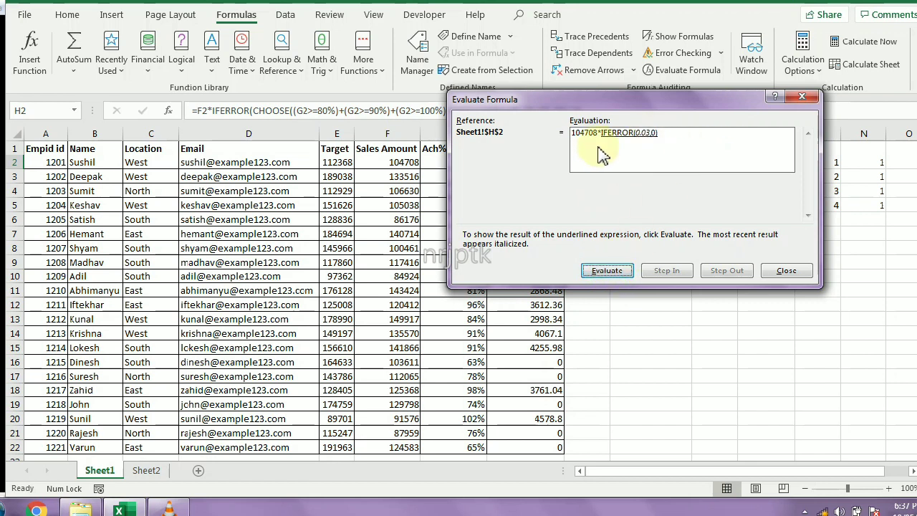
{"action": "left_click", "coordinate": [615, 273]}
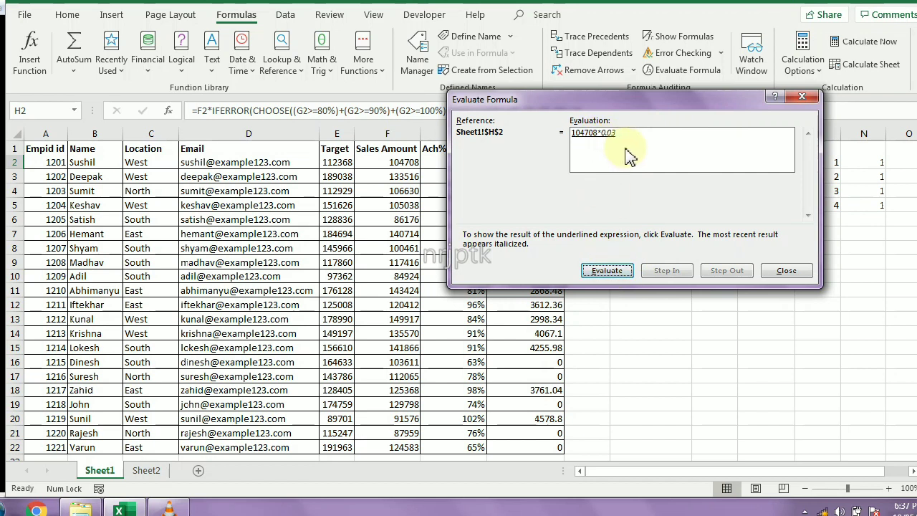
{"action": "left_click", "coordinate": [607, 271]}
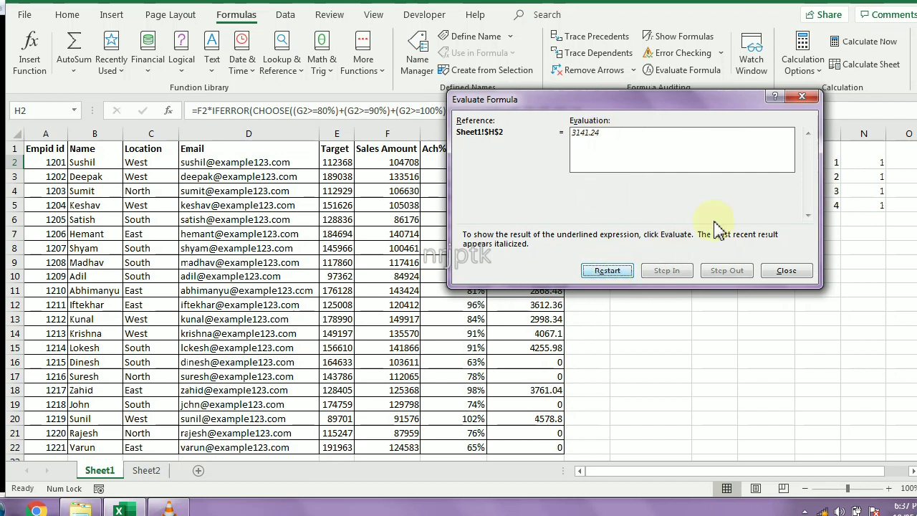
Step: Close the evaluation and select the incentive values in column H
{"action": "left_click", "coordinate": [785, 272]}
{"action": "left_click_drag", "start_coordinate": [548, 166], "coordinate": [548, 390]}
{"action": "scroll", "coordinate": [659, 327], "scroll_direction": "down", "scroll_amount": 7}
{"action": "scroll", "coordinate": [660, 327], "scroll_direction": "up", "scroll_amount": 7}
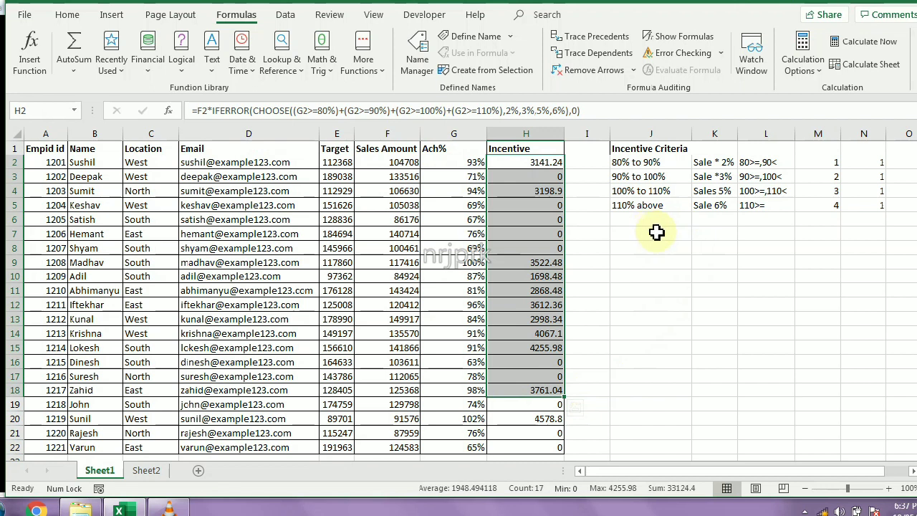
Step: Select the helper values in N2:N5
{"action": "left_click_drag", "start_coordinate": [814, 166], "coordinate": [818, 191]}
{"action": "left_click", "coordinate": [875, 215]}
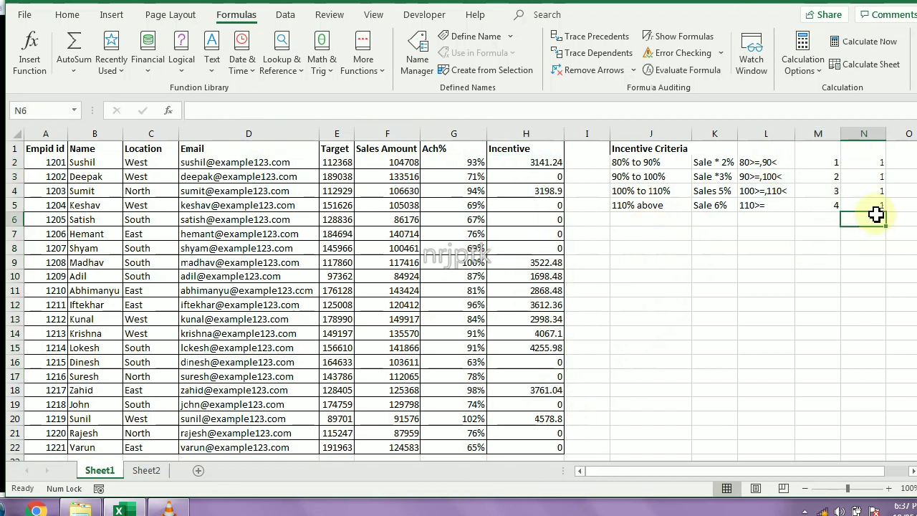
{"action": "left_click_drag", "start_coordinate": [870, 161], "coordinate": [866, 205]}
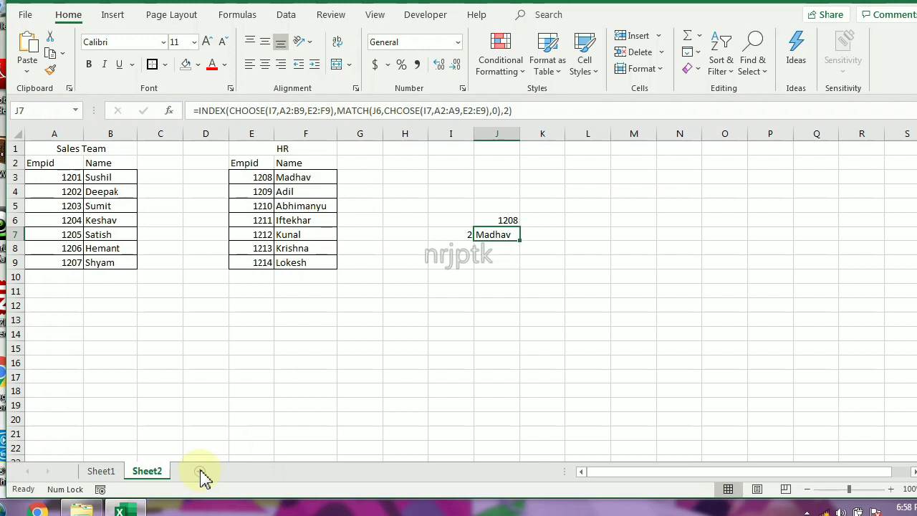
Step: Add a blank Sheet5 and select cell D5
{"action": "left_click", "coordinate": [201, 471]}
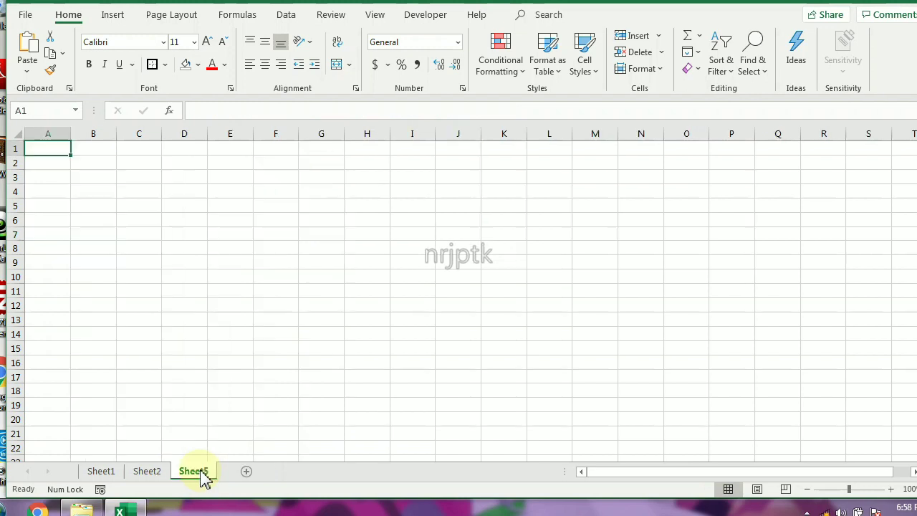
{"action": "left_click", "coordinate": [196, 324]}
{"action": "left_click", "coordinate": [216, 222]}
{"action": "left_click", "coordinate": [196, 207]}
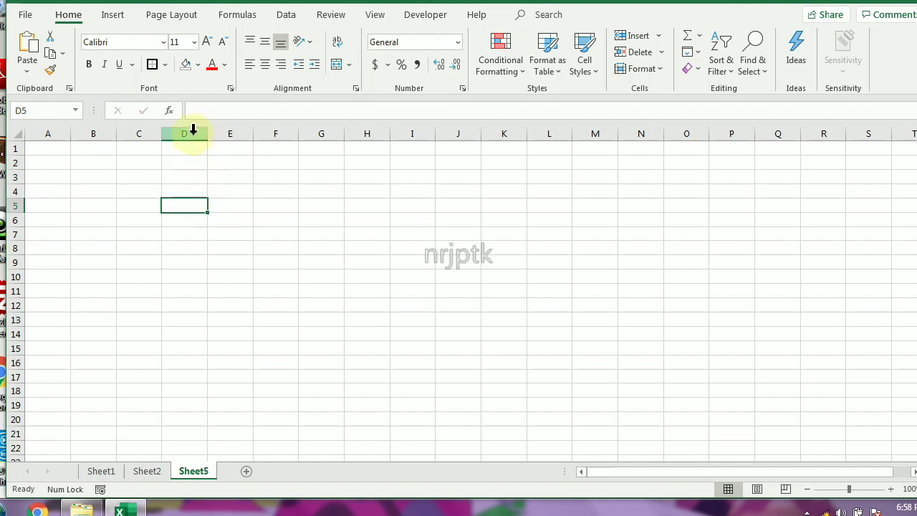
Step: Narrow columns C through K into small cells
{"action": "mouse_move", "coordinate": [150, 134]}
{"action": "left_mouse_down"}
{"action": "mouse_move", "coordinate": [487, 135]}
{"action": "mouse_move", "coordinate": [404, 134]}
{"action": "left_mouse_up"}
{"action": "left_click", "coordinate": [178, 232]}
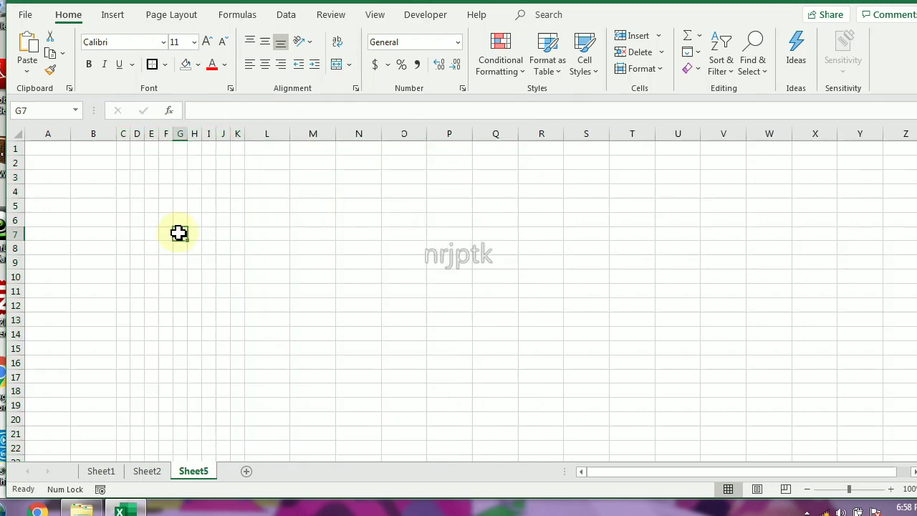
{"action": "left_click", "coordinate": [125, 191]}
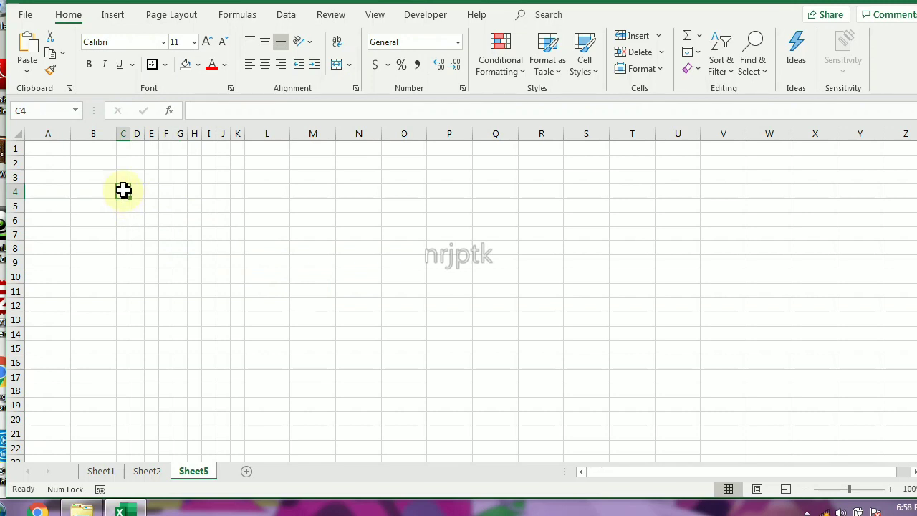
Step: Fill the seven pip cells C4, C6, C8, E6, G4, G6, G8 yellow
{"action": "left_click", "coordinate": [198, 64]}
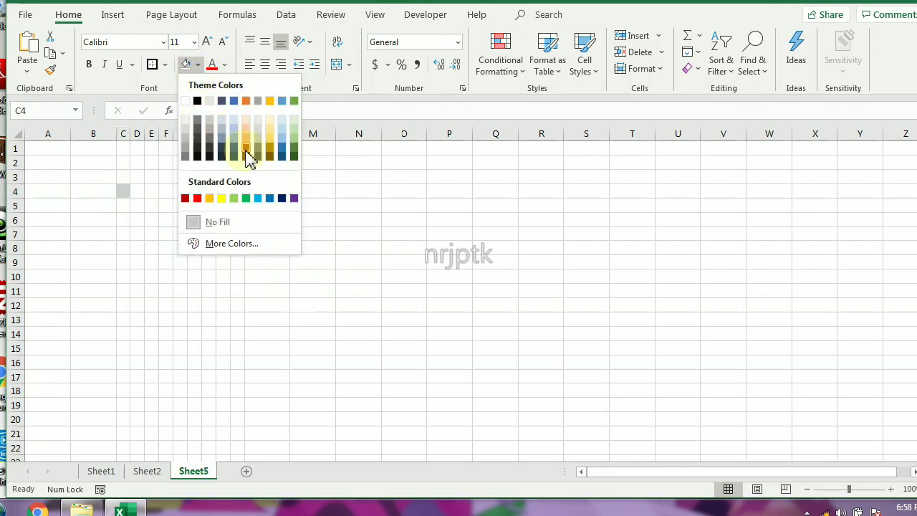
{"action": "left_click", "coordinate": [222, 199]}
{"action": "left_click", "coordinate": [126, 220]}
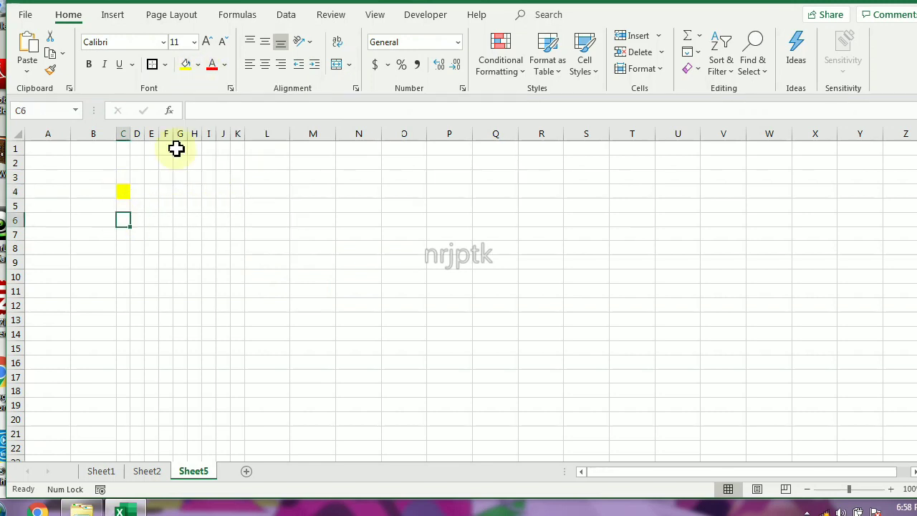
{"action": "left_click", "coordinate": [188, 64]}
{"action": "left_click", "coordinate": [122, 248]}
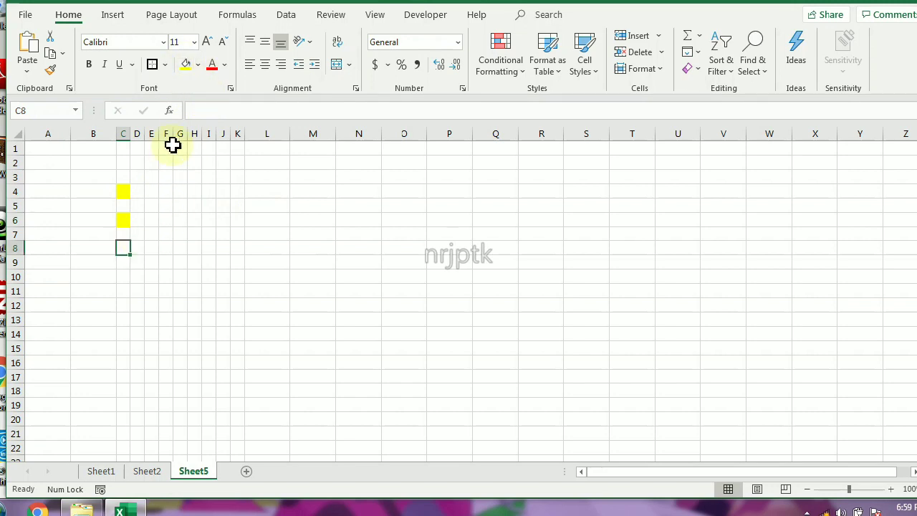
{"action": "left_click", "coordinate": [187, 64]}
{"action": "left_click", "coordinate": [152, 220]}
{"action": "left_click", "coordinate": [186, 64]}
{"action": "left_click", "coordinate": [180, 192]}
{"action": "left_click", "coordinate": [186, 64]}
{"action": "left_click", "coordinate": [180, 220]}
{"action": "left_click", "coordinate": [186, 64]}
{"action": "left_click", "coordinate": [183, 248]}
{"action": "left_click", "coordinate": [188, 66]}
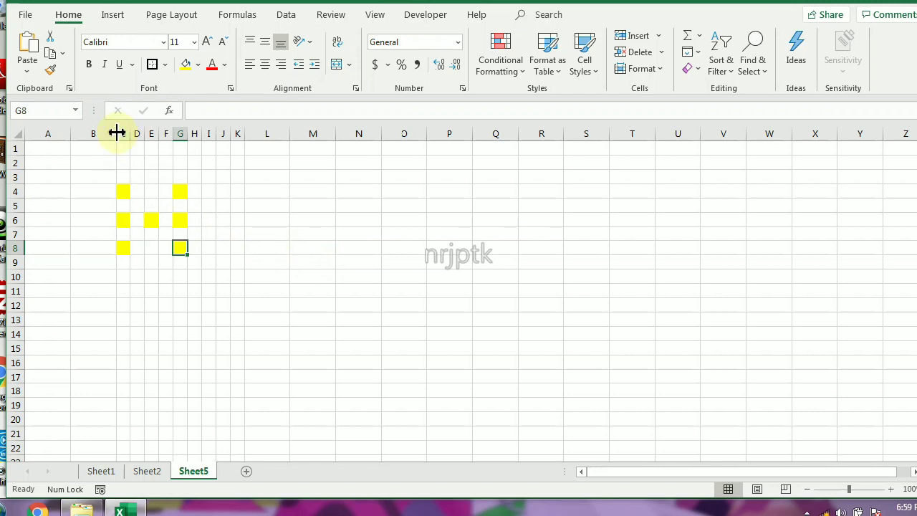
Step: Narrow column B and fill frame ranges B3:H3, H4:H9 and B4:B9 light grey
{"action": "left_click_drag", "start_coordinate": [117, 132], "coordinate": [84, 133]}
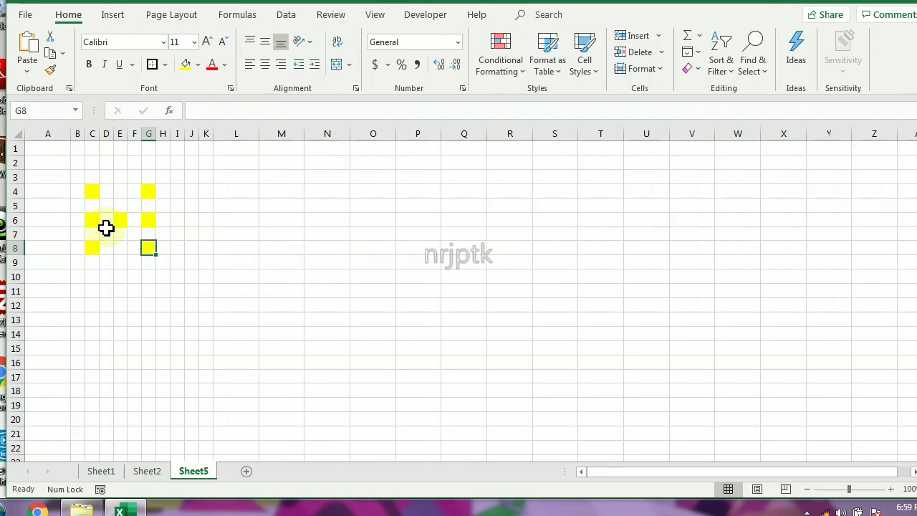
{"action": "left_click", "coordinate": [146, 272]}
{"action": "left_click_drag", "start_coordinate": [78, 177], "coordinate": [160, 173]}
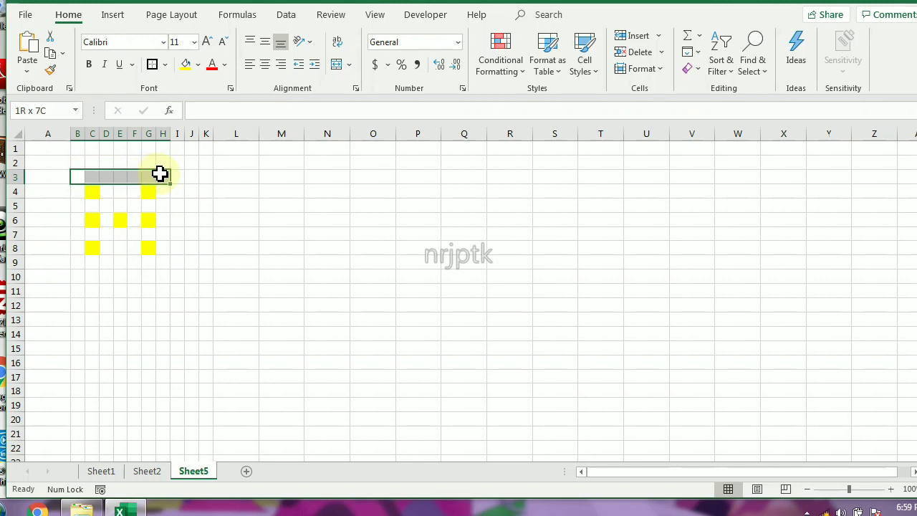
{"action": "left_click", "coordinate": [197, 64]}
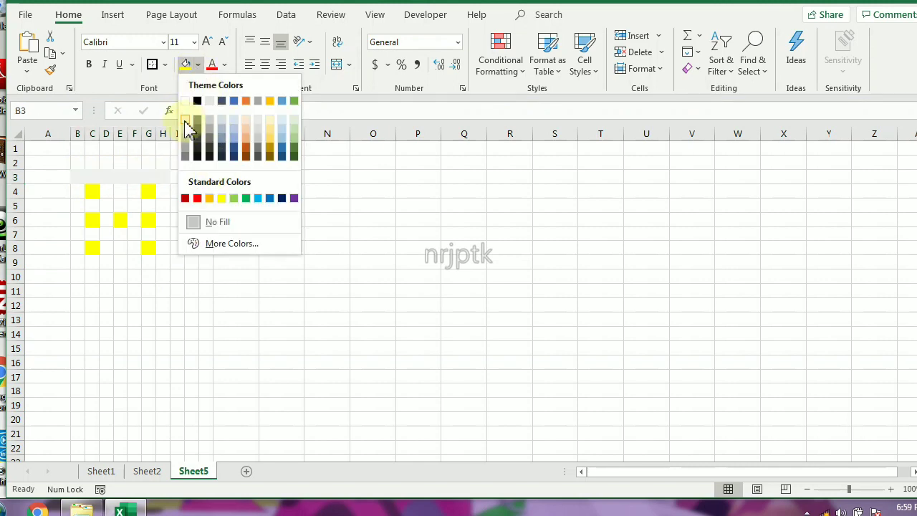
{"action": "left_click", "coordinate": [186, 126]}
{"action": "left_click_drag", "start_coordinate": [164, 191], "coordinate": [162, 259]}
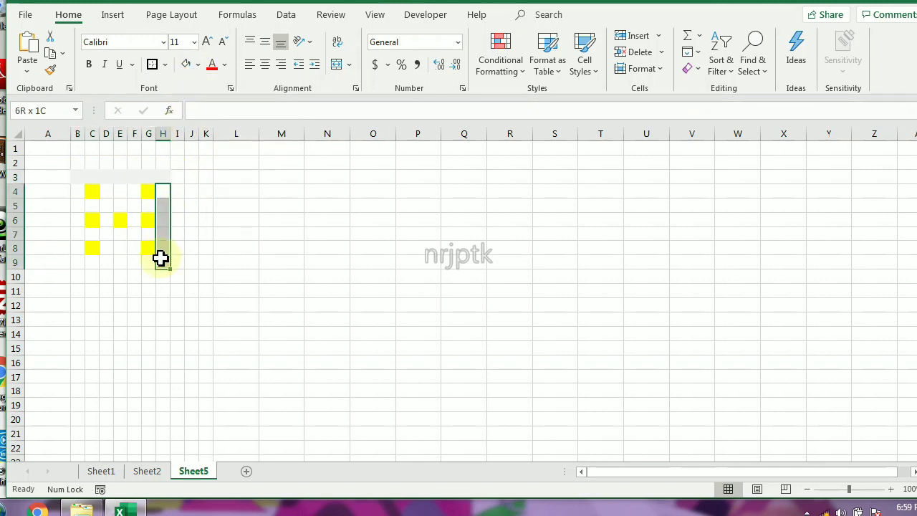
{"action": "left_click", "coordinate": [185, 66]}
{"action": "mouse_move", "coordinate": [79, 190]}
{"action": "left_mouse_down"}
{"action": "mouse_move", "coordinate": [78, 259]}
{"action": "mouse_move", "coordinate": [153, 252]}
{"action": "left_mouse_up"}
{"action": "left_click", "coordinate": [184, 66]}
Step: Recolour the frame black: bottom row C9:H9, right, top and left borders
{"action": "left_click_drag", "start_coordinate": [93, 262], "coordinate": [162, 262]}
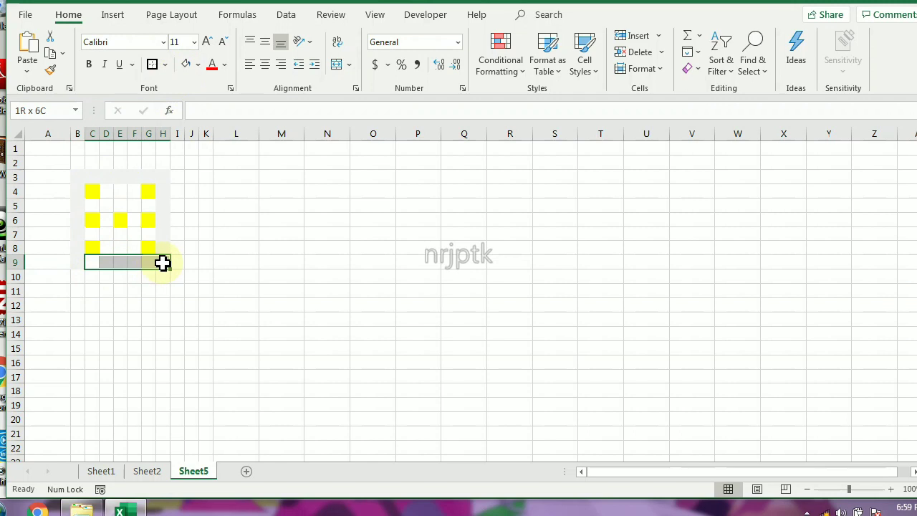
{"action": "left_click", "coordinate": [199, 66]}
{"action": "left_click", "coordinate": [197, 95]}
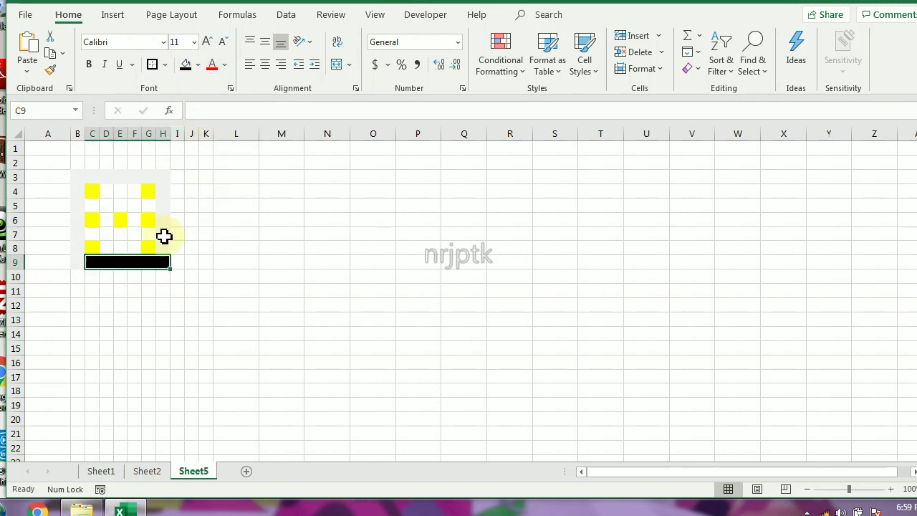
{"action": "mouse_move", "coordinate": [164, 259]}
{"action": "left_mouse_down"}
{"action": "mouse_move", "coordinate": [163, 176]}
{"action": "mouse_move", "coordinate": [76, 176]}
{"action": "mouse_move", "coordinate": [79, 261]}
{"action": "left_mouse_up"}
{"action": "left_click", "coordinate": [187, 64]}
{"action": "left_click", "coordinate": [187, 65]}
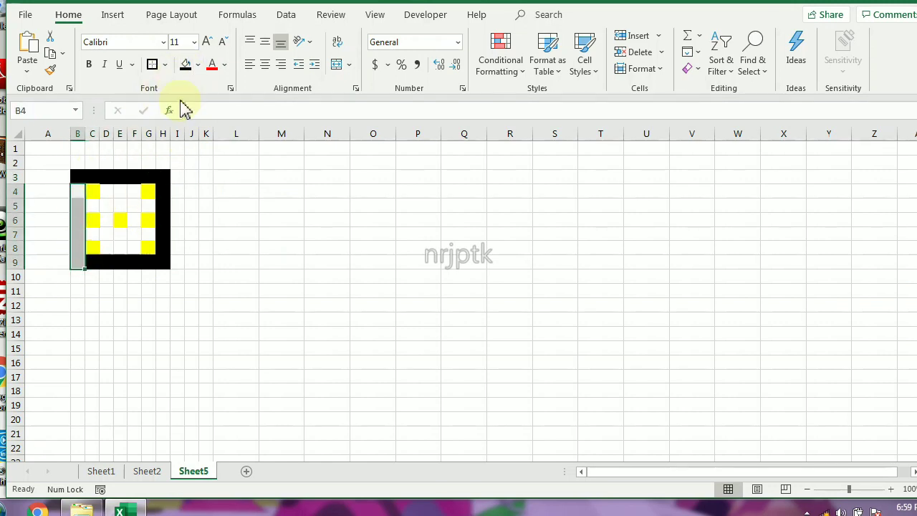
{"action": "left_click", "coordinate": [187, 65]}
{"action": "left_click", "coordinate": [134, 219]}
{"action": "left_click", "coordinate": [243, 261]}
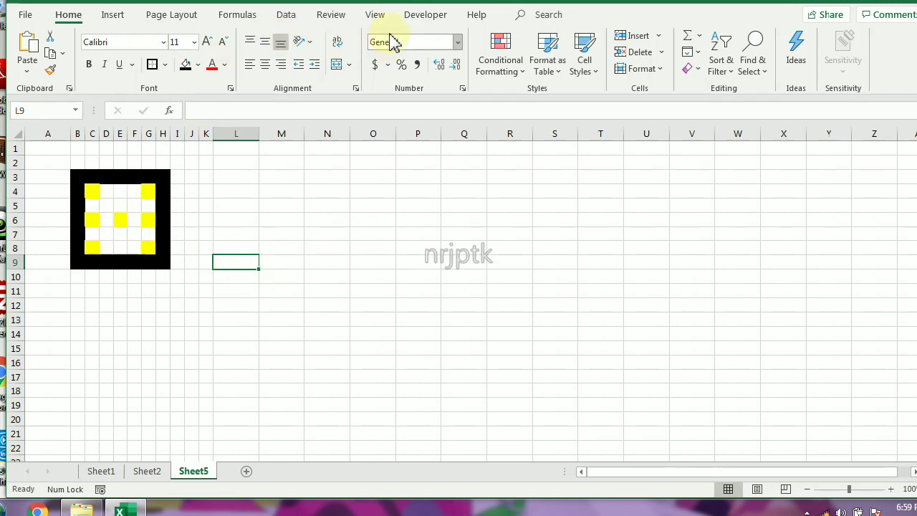
Step: Hide the worksheet gridlines and enter 1 in L1
{"action": "left_click", "coordinate": [375, 16]}
{"action": "left_click", "coordinate": [190, 66]}
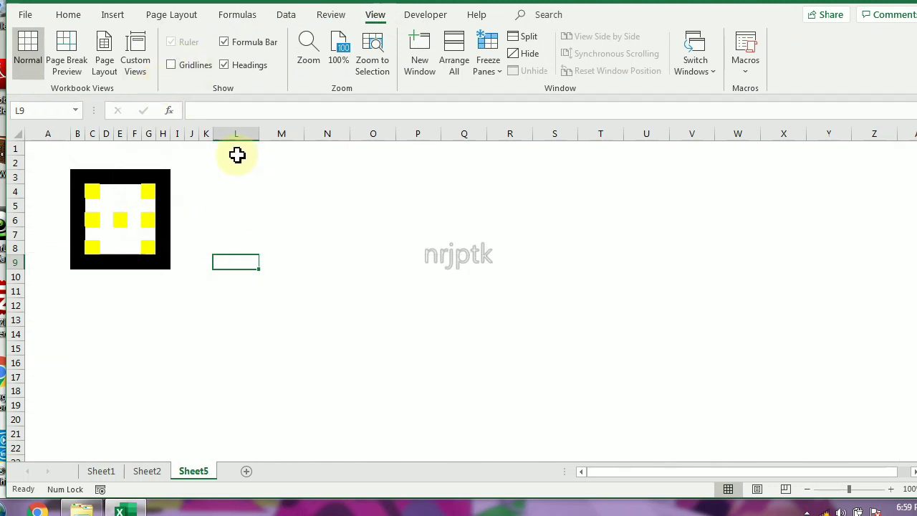
{"action": "left_click", "coordinate": [236, 148]}
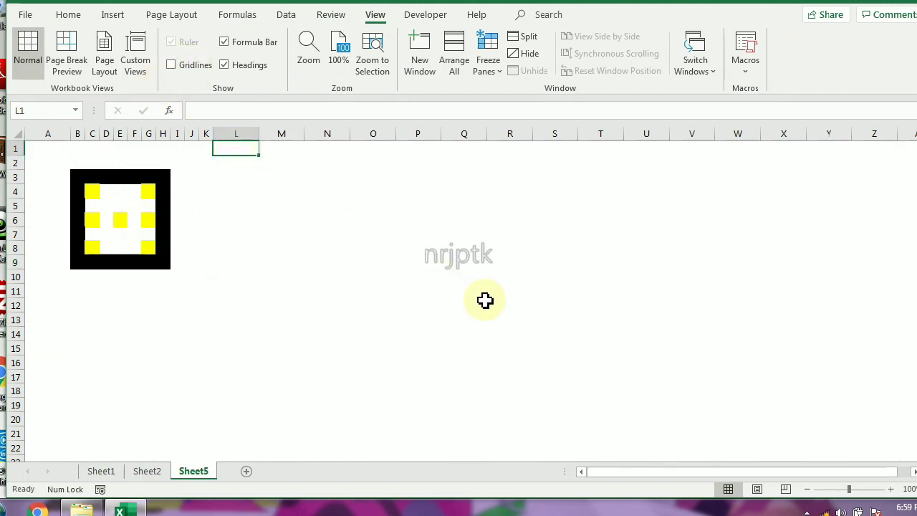
{"action": "type", "text": "1"}
{"action": "key", "text": "Return"}
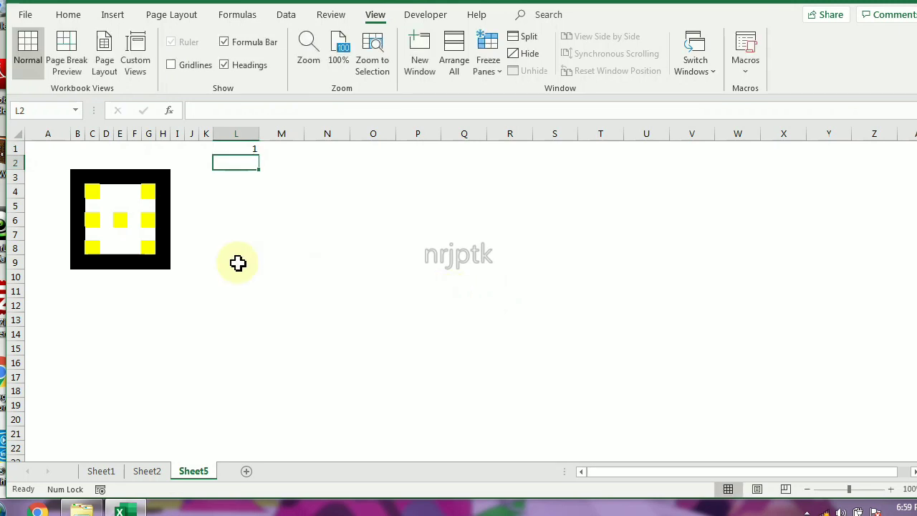
Step: Label the centre pip E6 as 1,3,5,6 and begin labelling G4 with 2
{"action": "left_click", "coordinate": [122, 223]}
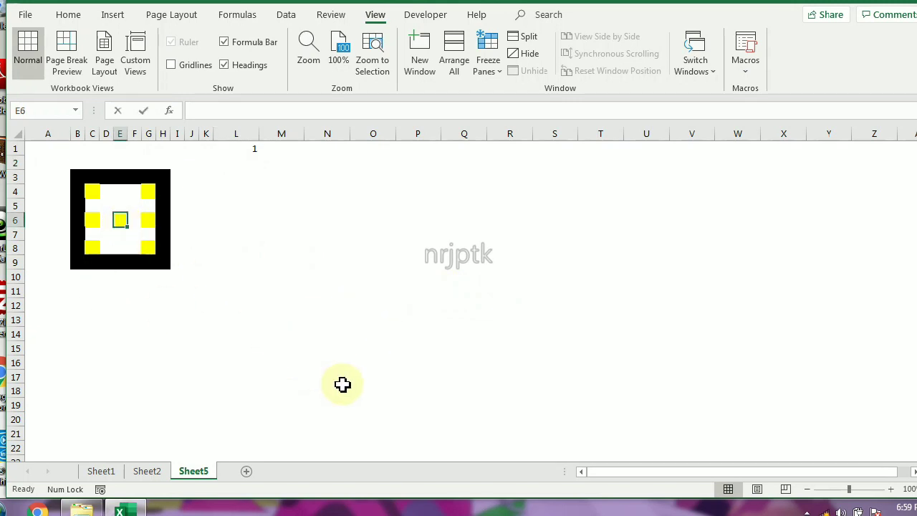
{"action": "type", "text": "1,3,5"}
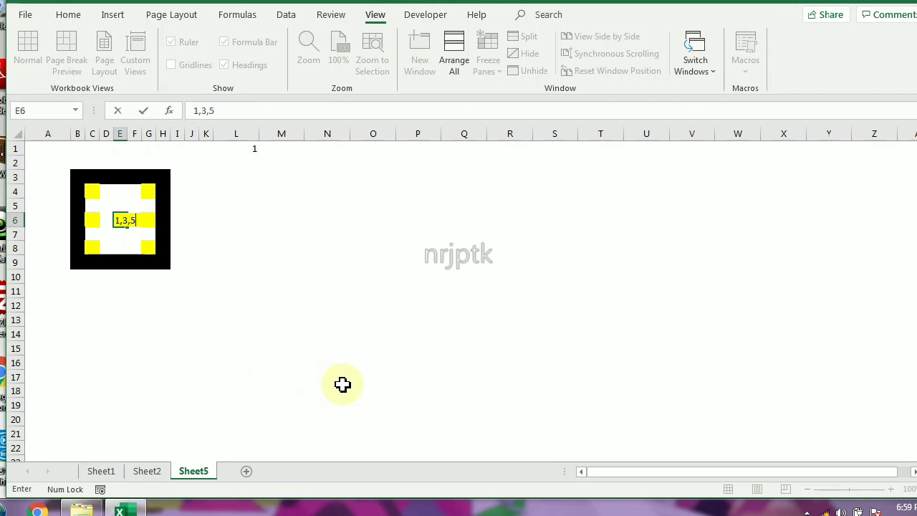
{"action": "key", "text": "Return"}
{"action": "key", "text": "Up"}
{"action": "key", "text": "Up"}
{"action": "key", "text": "Up"}
{"action": "key", "text": "Left"}
{"action": "key", "text": "Left"}
{"action": "key", "text": "Right"}
{"action": "key", "text": "Right"}
{"action": "key", "text": "Right"}
{"action": "key", "text": "Right"}
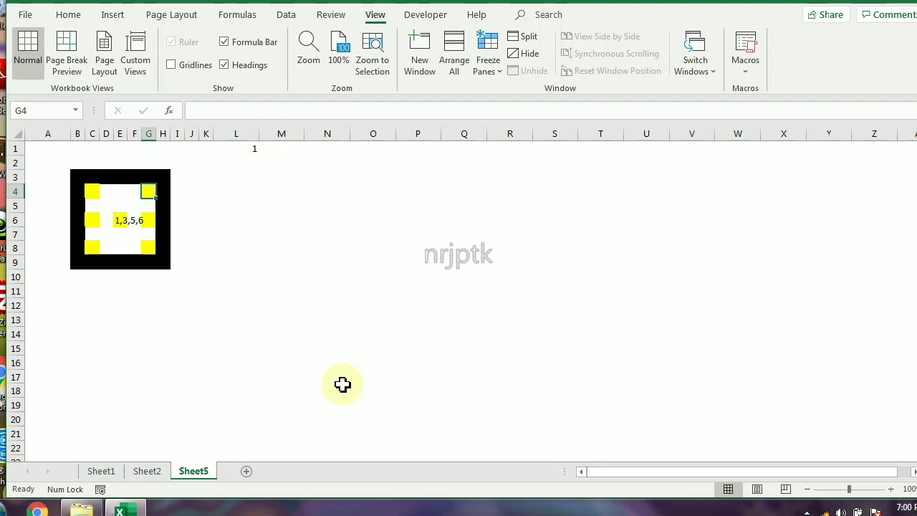
{"action": "type", "text": "2,3,4,5,6"}
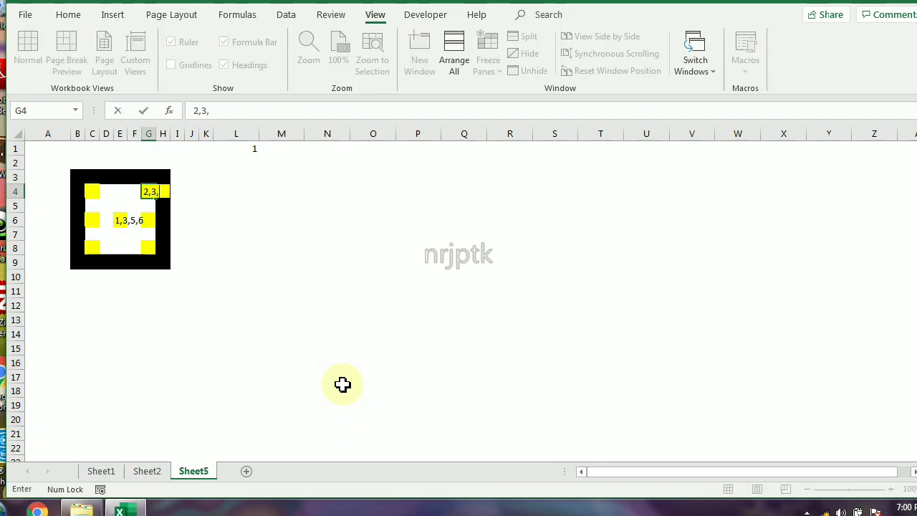
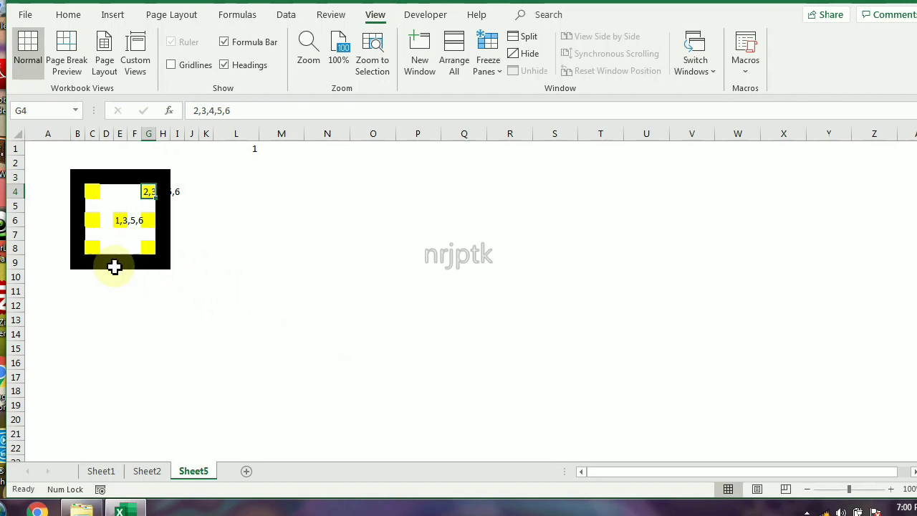
Step: Enter 2,3,4,5,6 in dot cell C8 and 6 in C6 and G6
{"action": "key", "text": "ctrl+c"}
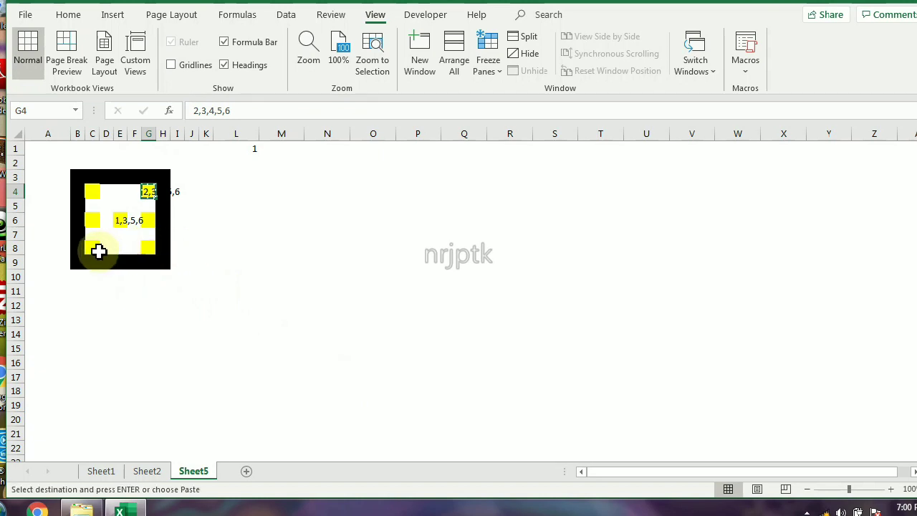
{"action": "left_click", "coordinate": [99, 250]}
{"action": "type", "text": "2,3,4,5,6"}
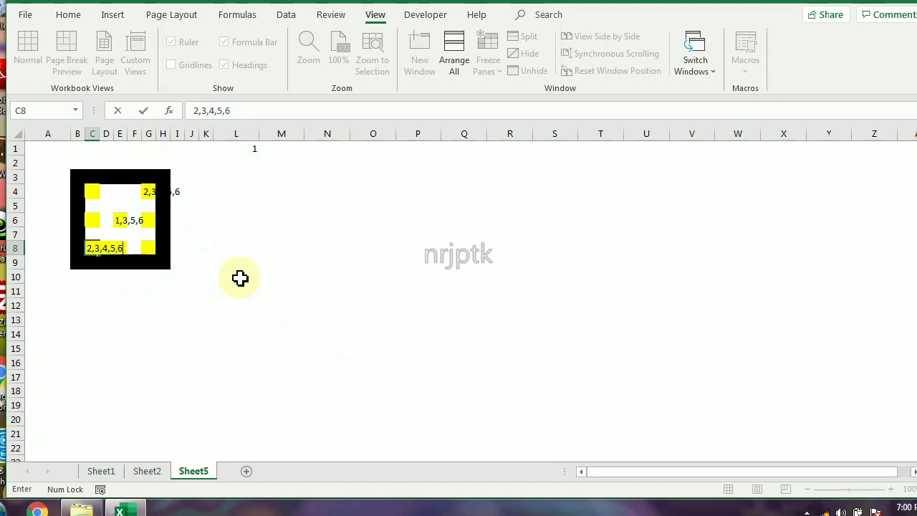
{"action": "key", "text": "ctrl+Return"}
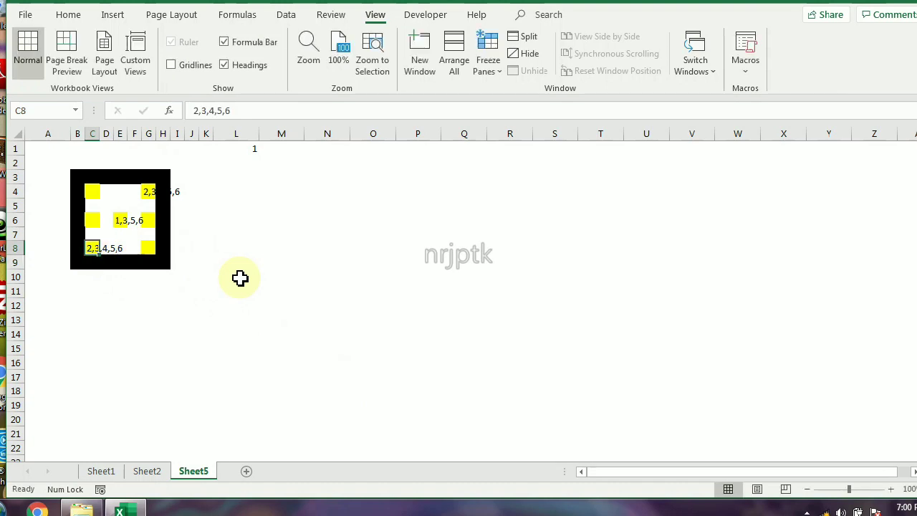
{"action": "key", "text": "Up"}
{"action": "key", "text": "Up"}
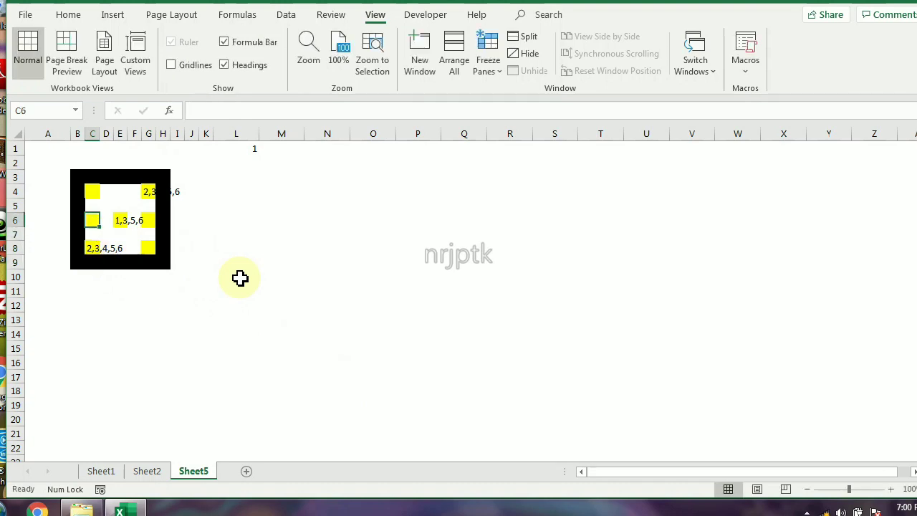
{"action": "type", "text": "6"}
{"action": "key", "text": "Right"}
{"action": "key", "text": "Right"}
{"action": "key", "text": "Right"}
{"action": "key", "text": "Right"}
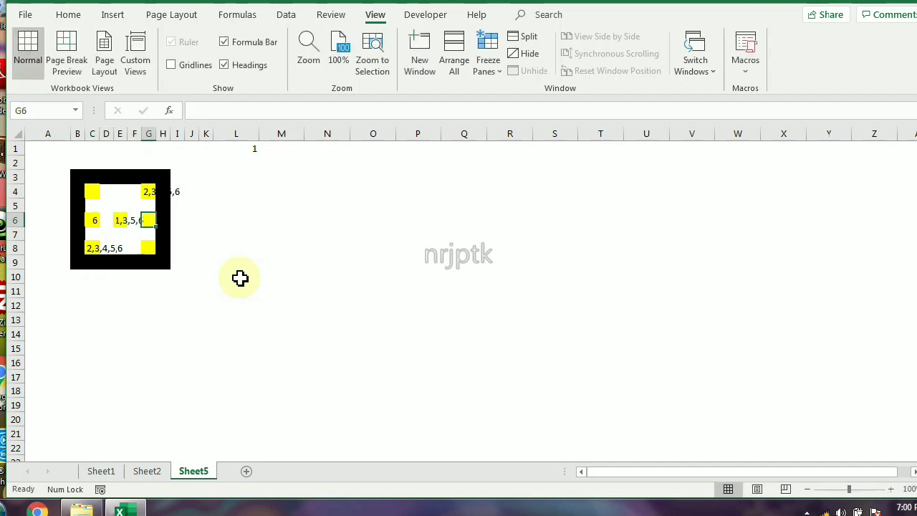
{"action": "key", "text": "Left"}
{"action": "key", "text": "Left"}
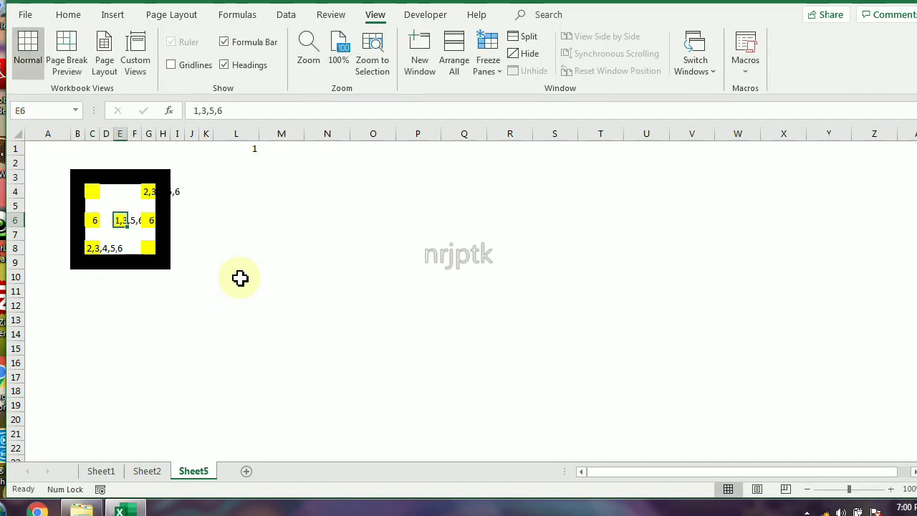
Step: Enter 4,5,6 in the corner dot cells C4 and G8
{"action": "left_click", "coordinate": [91, 190]}
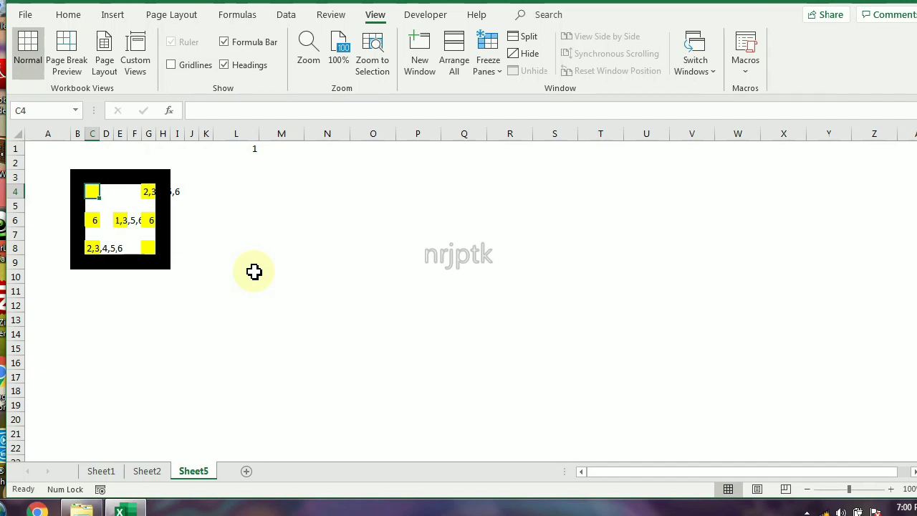
{"action": "type", "text": "4.5."}
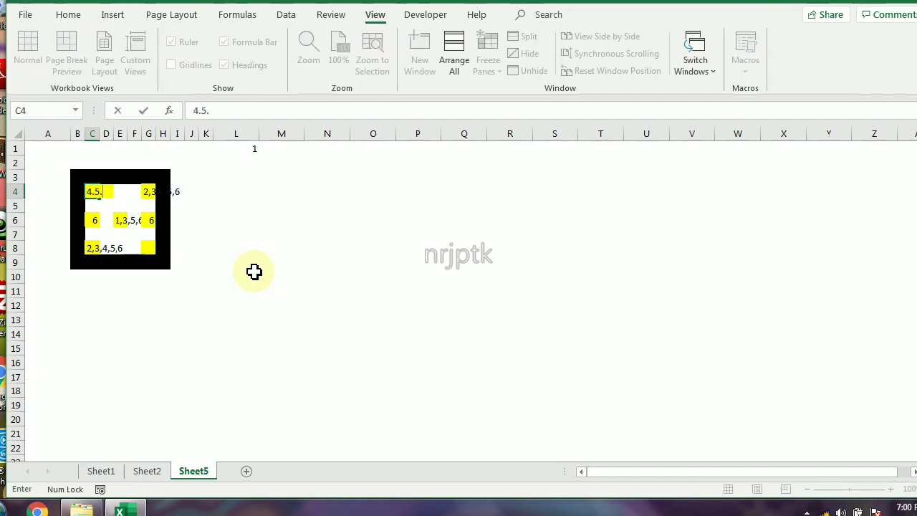
{"action": "type", "text": ","}
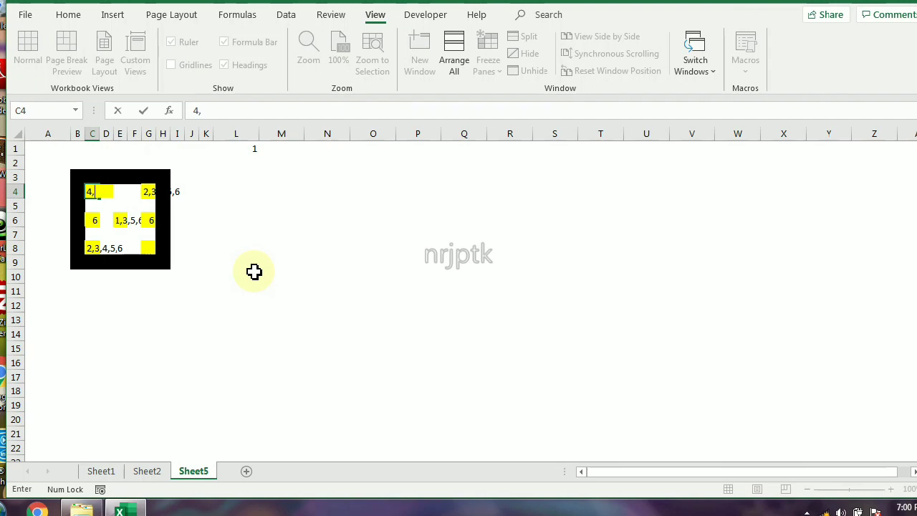
{"action": "key", "text": "Return"}
{"action": "key", "text": "Down"}
{"action": "key", "text": "Right"}
{"action": "key", "text": "Right"}
{"action": "key", "text": "Down"}
{"action": "key", "text": "Down"}
{"action": "key", "text": "Right"}
{"action": "key", "text": "Right"}
{"action": "key", "text": "Right"}
{"action": "key", "text": "Left"}
{"action": "type", "text": "4,"}
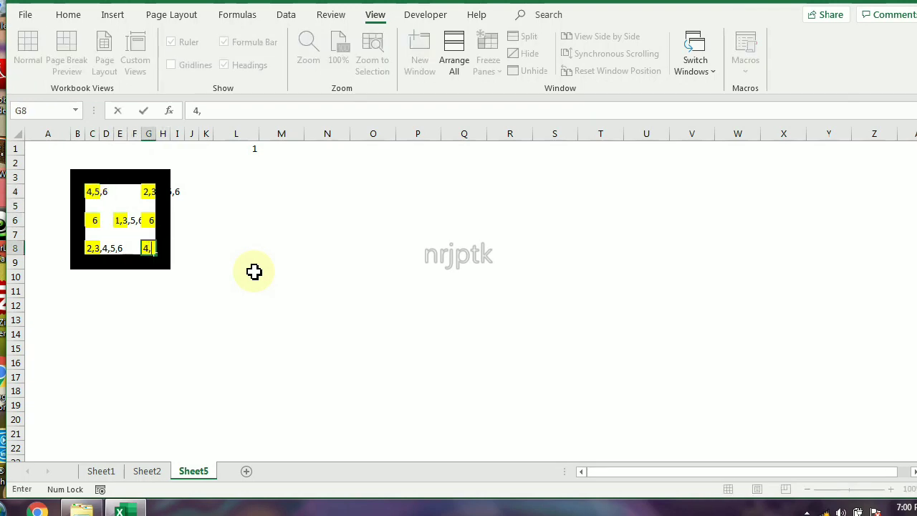
{"action": "key", "text": "ctrl+Return"}
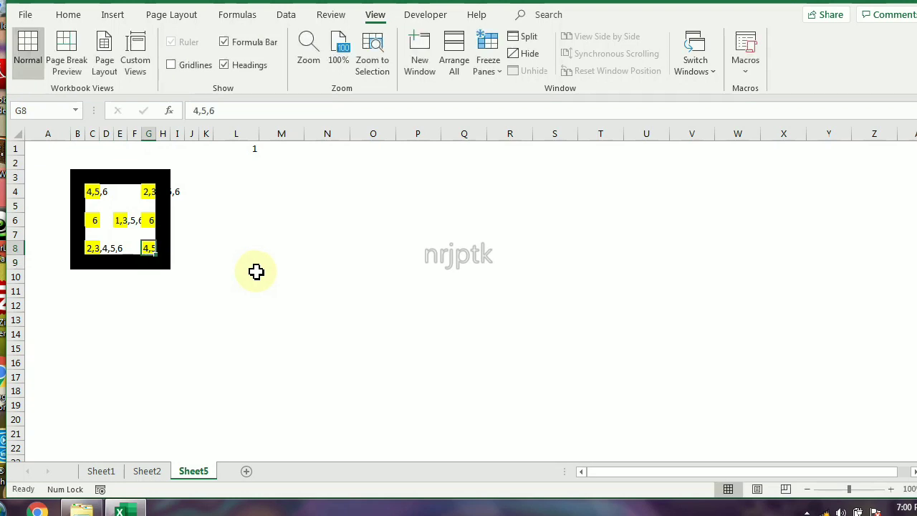
{"action": "left_click", "coordinate": [69, 16]}
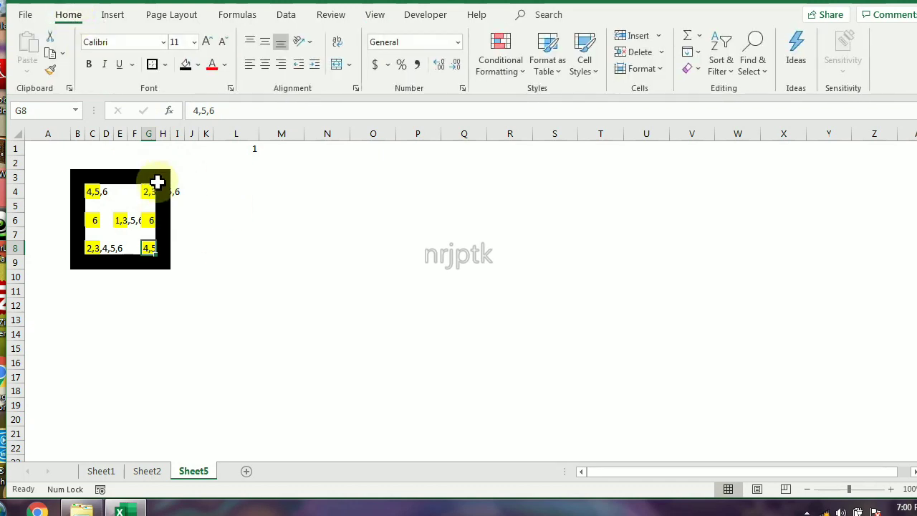
Step: Set C4:G8 to No Fill and keep the dot cells' text black
{"action": "left_click", "coordinate": [200, 64]}
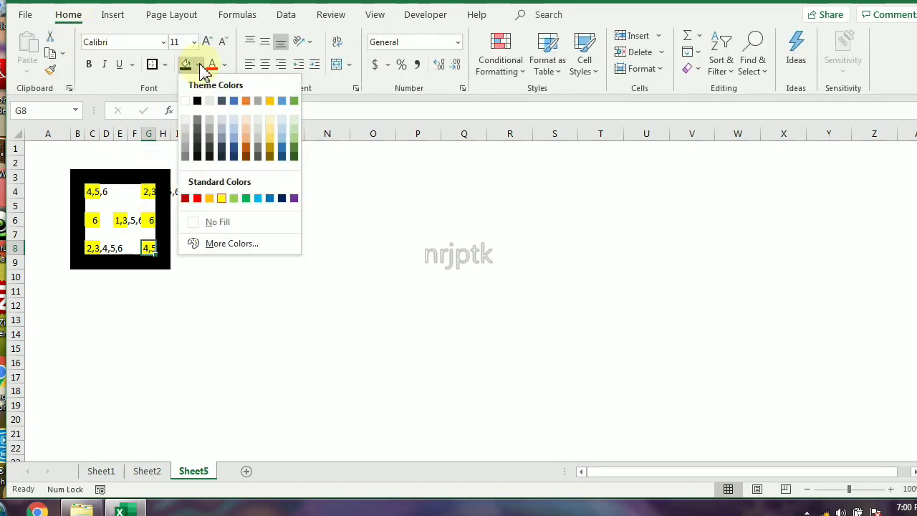
{"action": "left_click", "coordinate": [224, 223]}
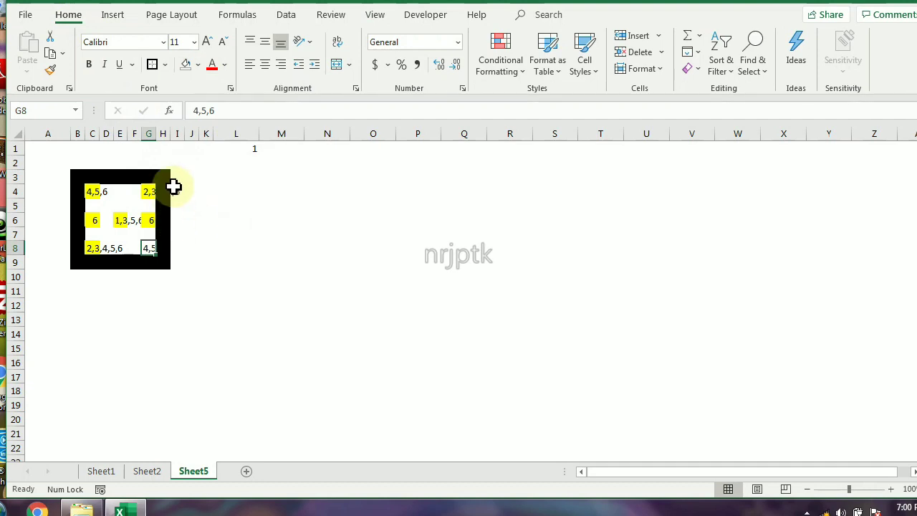
{"action": "left_click_drag", "start_coordinate": [90, 192], "coordinate": [148, 249]}
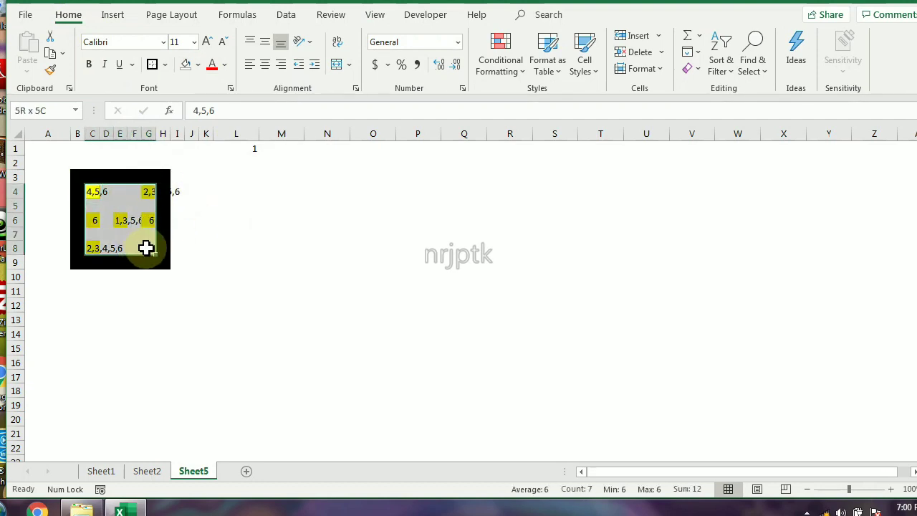
{"action": "left_click", "coordinate": [185, 64]}
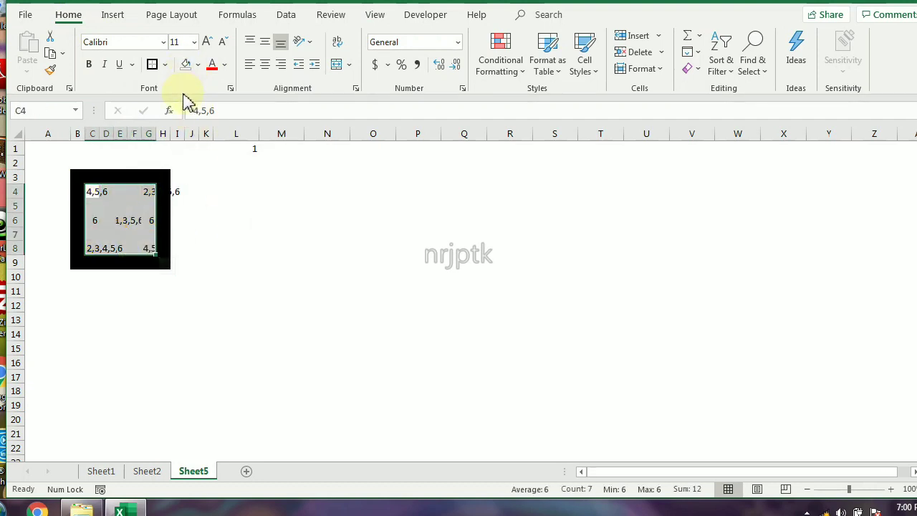
{"action": "left_click", "coordinate": [226, 67]}
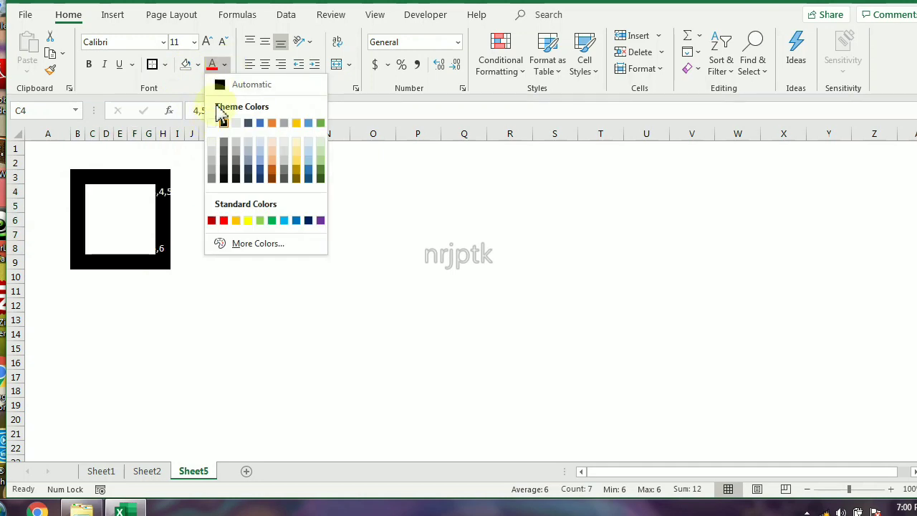
{"action": "left_click", "coordinate": [243, 84]}
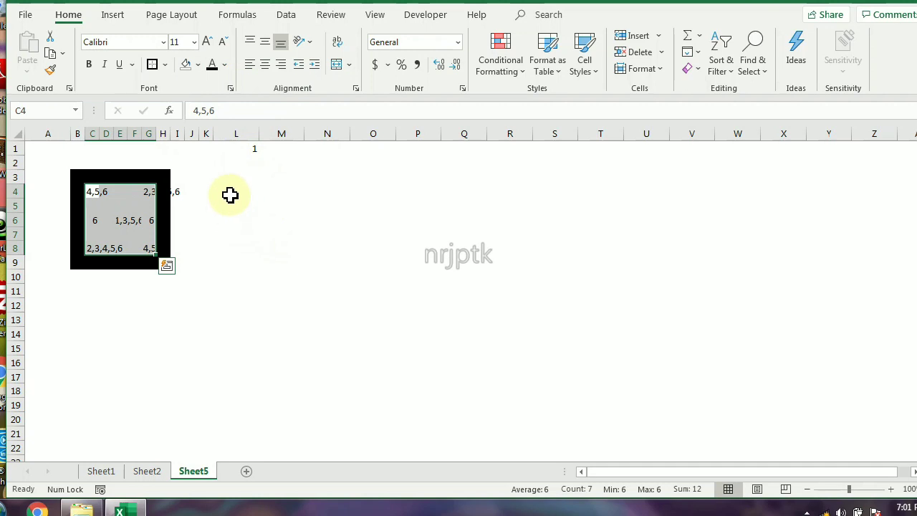
{"action": "left_click", "coordinate": [229, 194]}
Step: Enter =SEARCH($L$1,C4) in L4 to look for the rolled value in C4
{"action": "type", "text": "=sear"}
{"action": "key", "text": "Tab"}
{"action": "key", "text": "Up"}
{"action": "key", "text": "Up"}
{"action": "key", "text": "Up"}
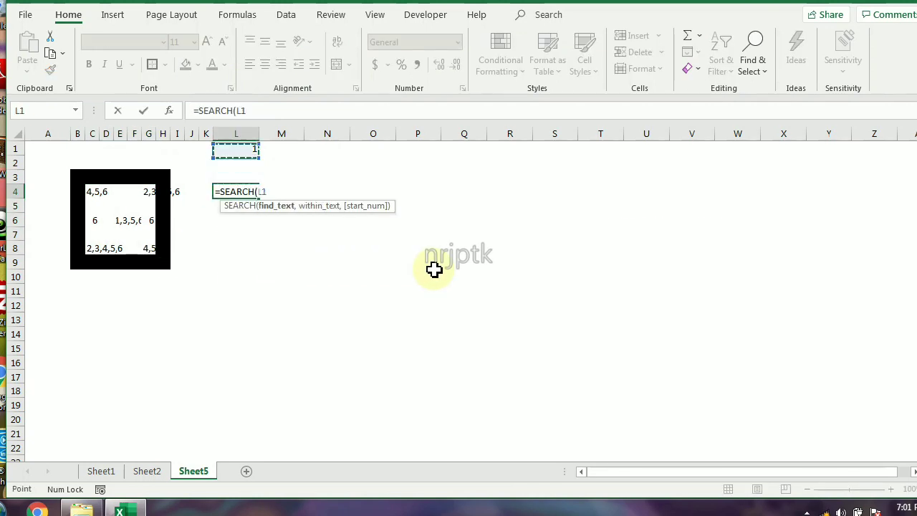
{"action": "type", "text": ","}
{"action": "key", "text": "Left"}
{"action": "key", "text": "Left"}
{"action": "key", "text": "Left"}
{"action": "key", "text": "Left"}
{"action": "key", "text": "Left"}
{"action": "key", "text": "Left"}
{"action": "key", "text": "Left"}
{"action": "key", "text": "Left"}
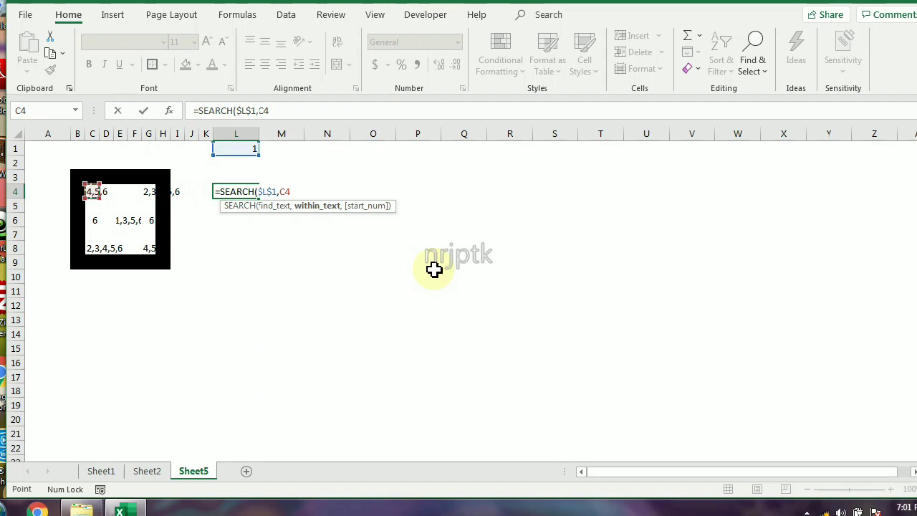
{"action": "type", "text": ")"}
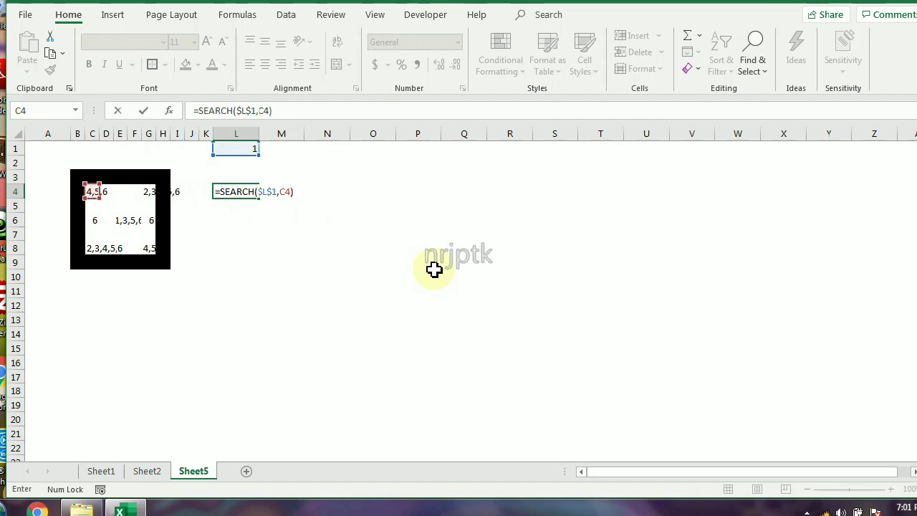
{"action": "key", "text": "Return"}
{"action": "key", "text": "Up"}
Step: Wrap the L4 formula as =NOT(ISERROR(SEARCH($L$1,C4))), which returns FALSE
{"action": "key", "text": "F2"}
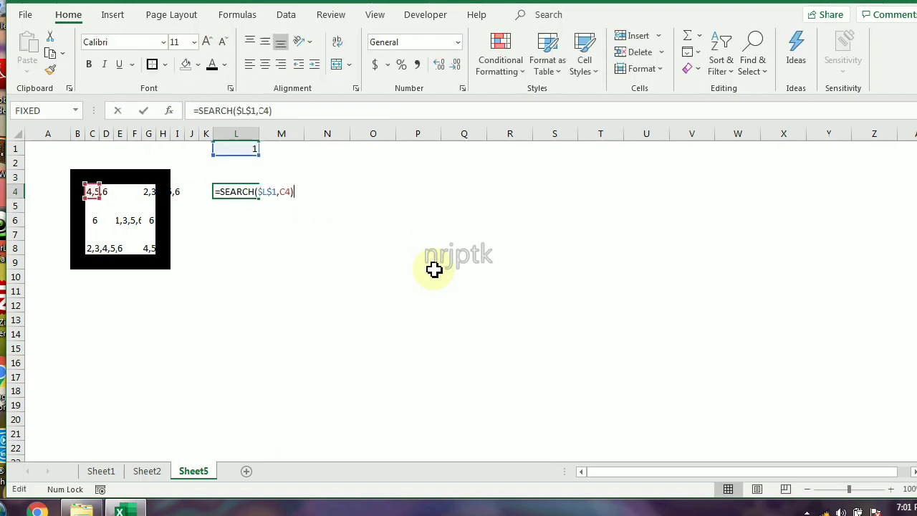
{"action": "type", "text": "I"}
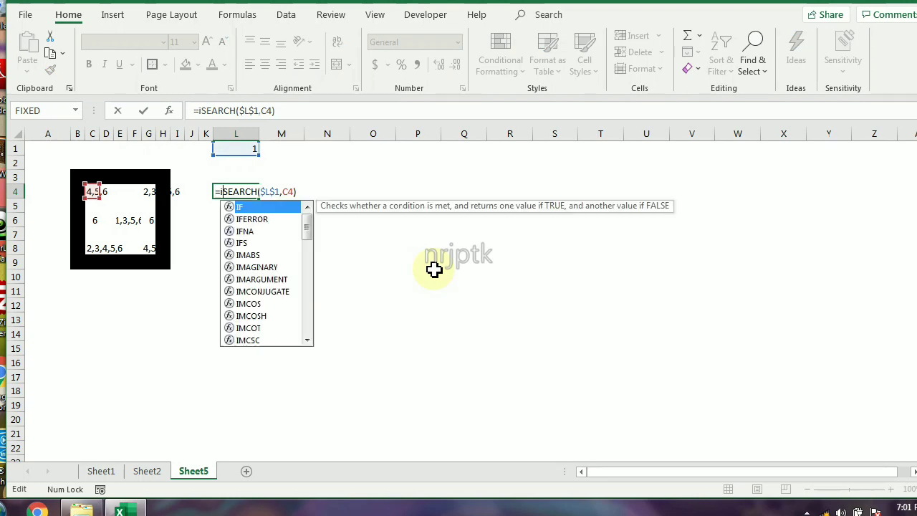
{"action": "type", "text": "S"}
{"action": "key", "text": "Down"}
{"action": "key", "text": "Down"}
{"action": "key", "text": "Tab"}
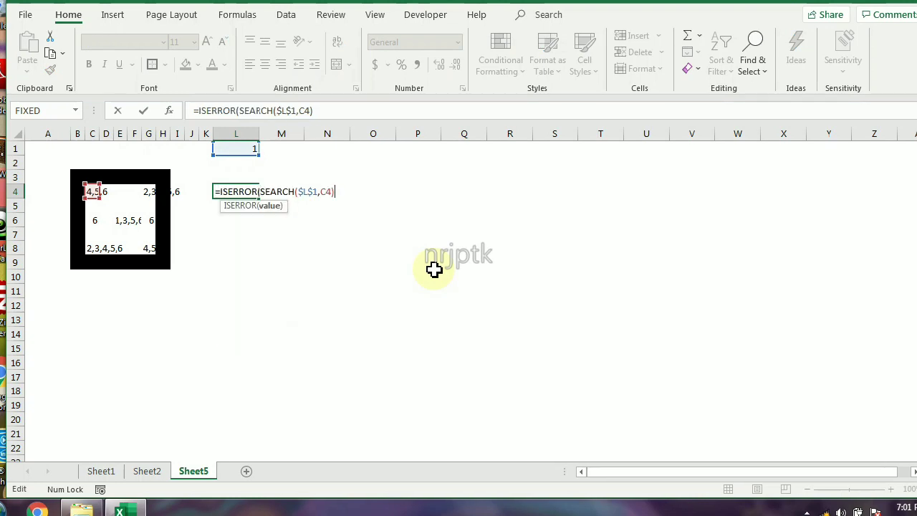
{"action": "type", "text": ")"}
{"action": "key", "text": "Home"}
{"action": "key", "text": "Right"}
{"action": "type", "text": "NOT"}
{"action": "key", "text": "Tab"}
{"action": "type", "text": ")"}
{"action": "key", "text": "Return"}
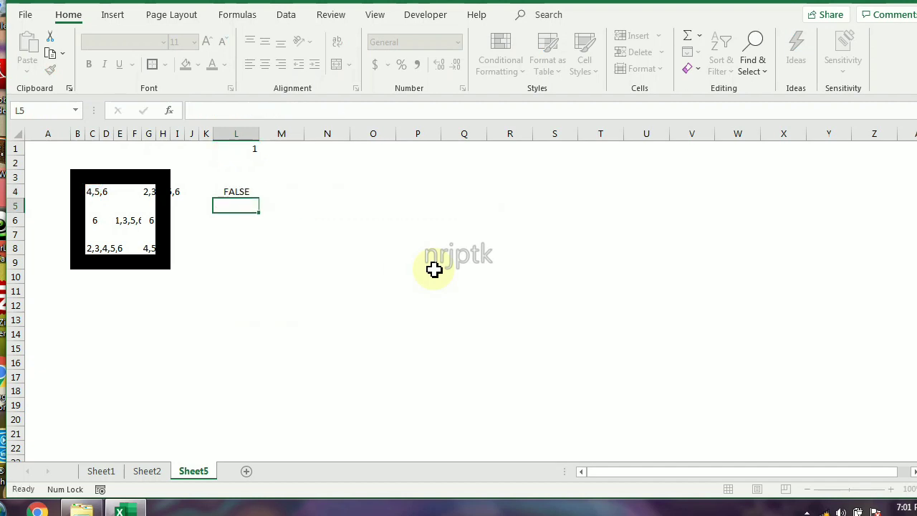
{"action": "key", "text": "Up"}
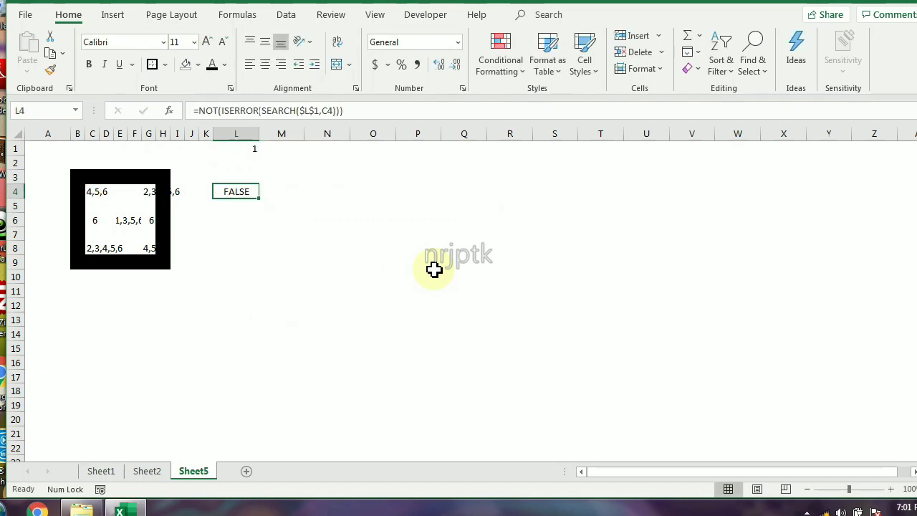
{"action": "key", "text": "F2"}
{"action": "key", "text": "Escape"}
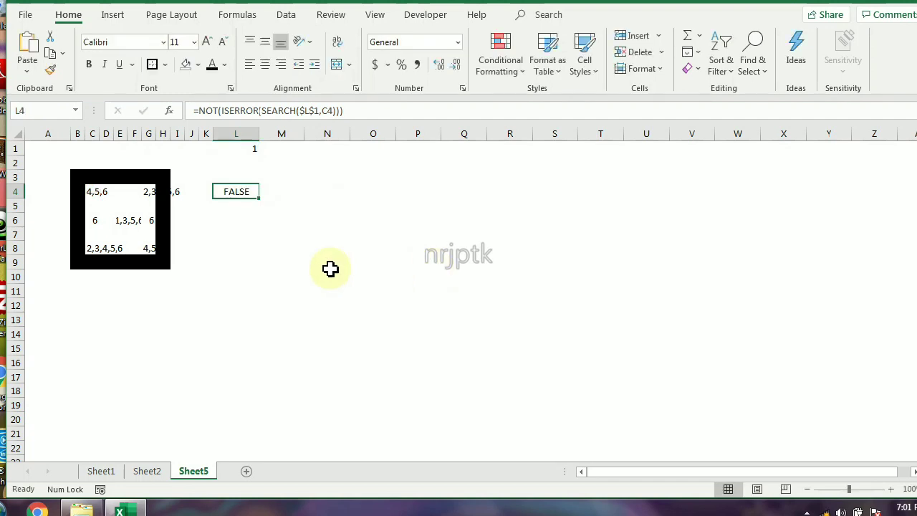
{"action": "left_click_drag", "start_coordinate": [104, 192], "coordinate": [149, 248]}
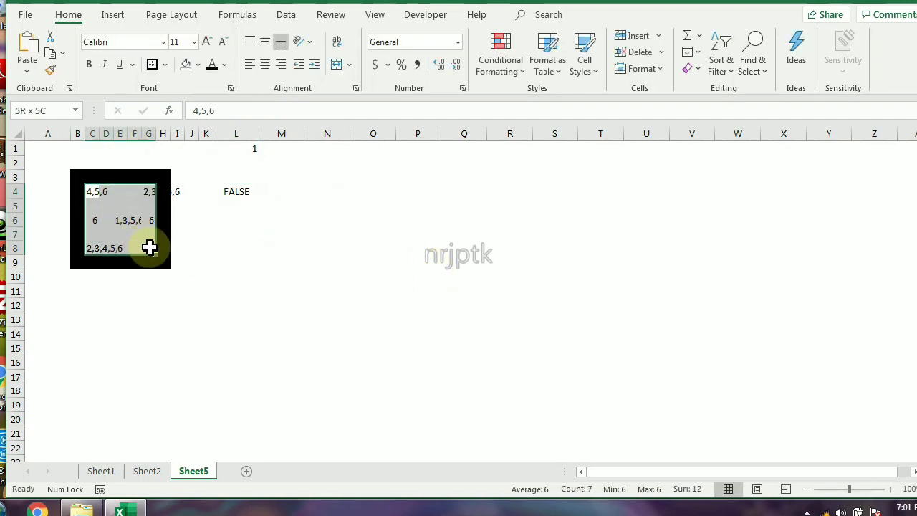
Step: Create a new conditional formatting rule using the formula =NOT(ISERROR(SEARCH($L$1,C4)))
{"action": "left_click", "coordinate": [517, 63]}
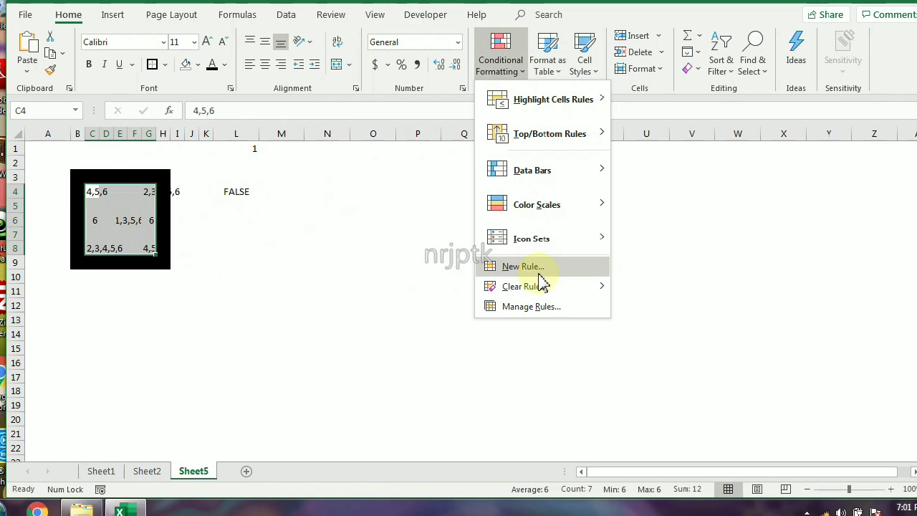
{"action": "left_click", "coordinate": [537, 272]}
{"action": "left_click", "coordinate": [436, 152]}
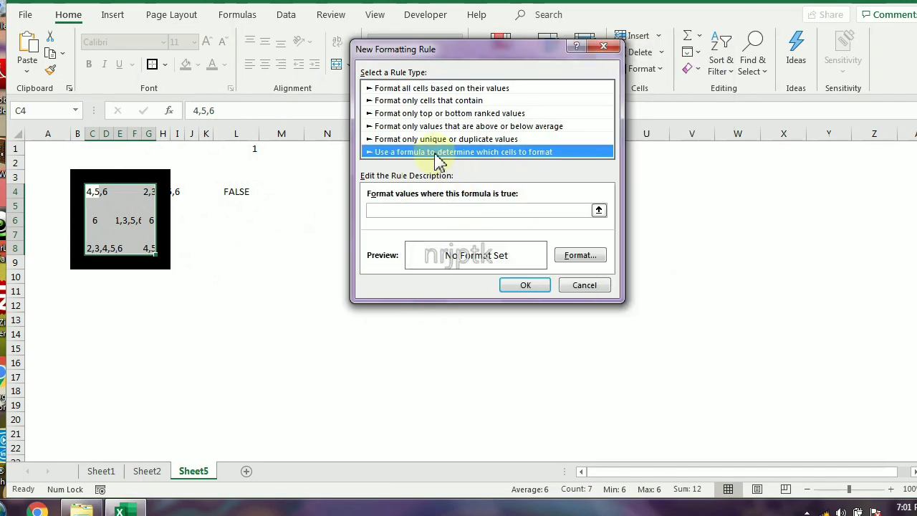
{"action": "left_click", "coordinate": [428, 209]}
{"action": "key", "text": "ctrl+v"}
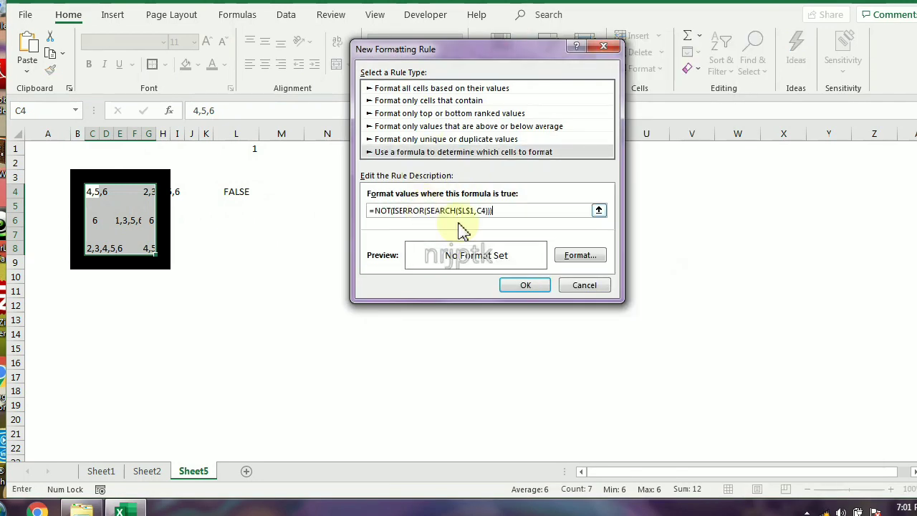
Step: Give matching cells a yellow fill and yellow font, and confirm the rule
{"action": "left_click", "coordinate": [577, 255]}
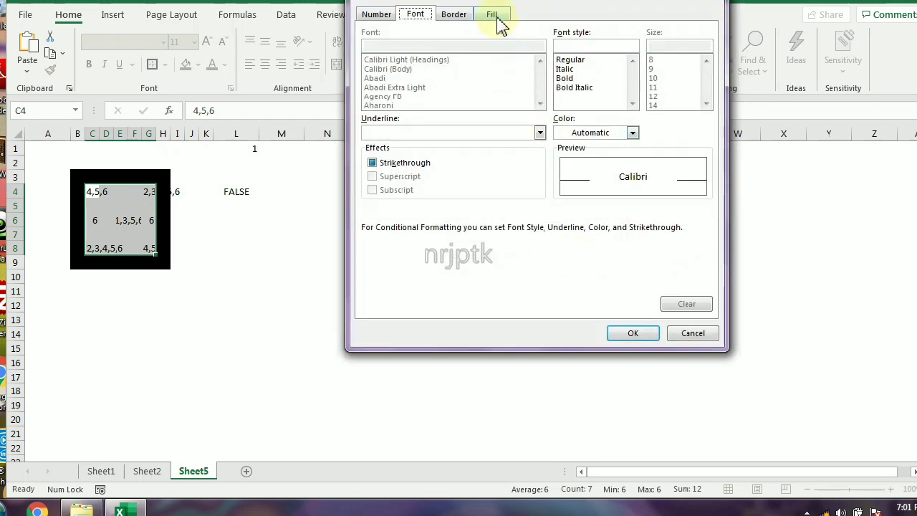
{"action": "left_click", "coordinate": [493, 14]}
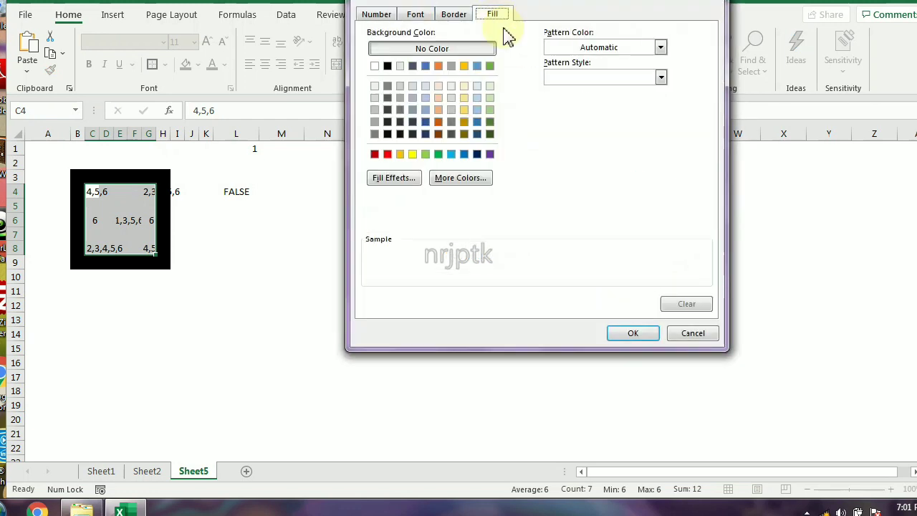
{"action": "left_click", "coordinate": [412, 155]}
{"action": "left_click", "coordinate": [417, 16]}
{"action": "left_click", "coordinate": [570, 131]}
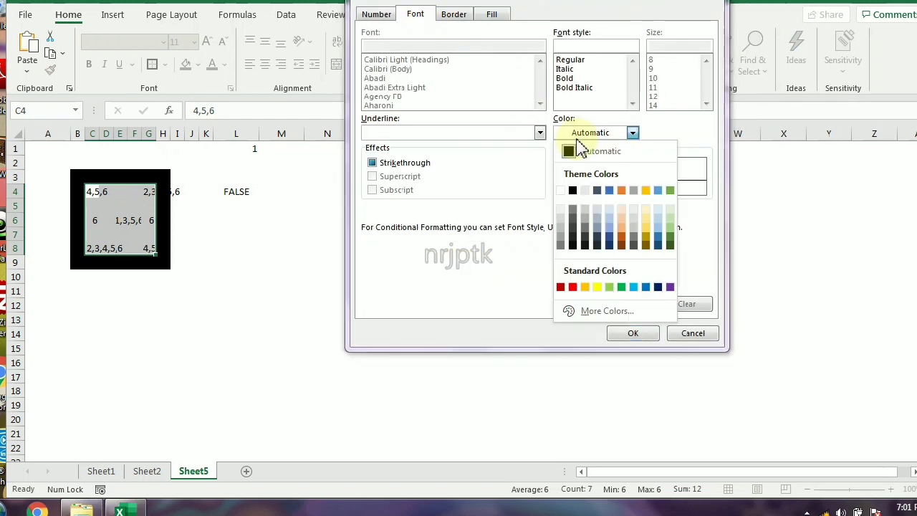
{"action": "left_click", "coordinate": [600, 288]}
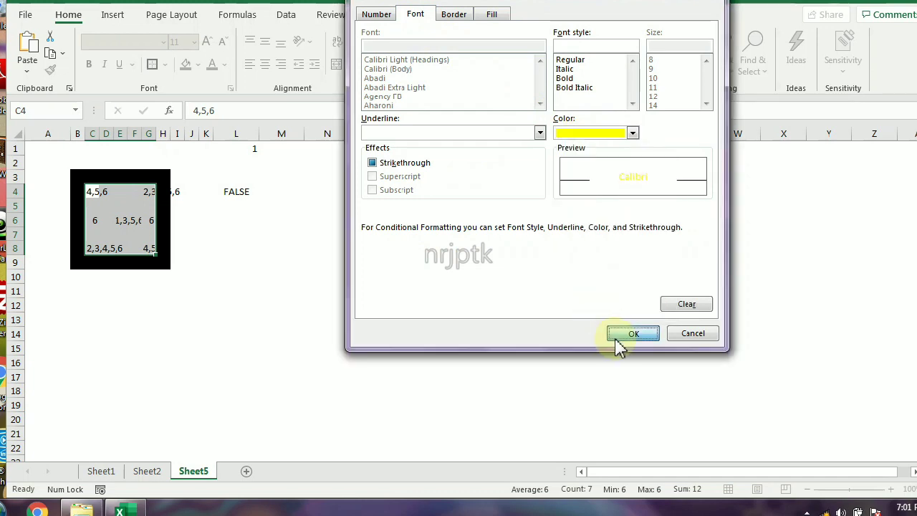
{"action": "left_click", "coordinate": [622, 334]}
{"action": "left_click", "coordinate": [527, 285]}
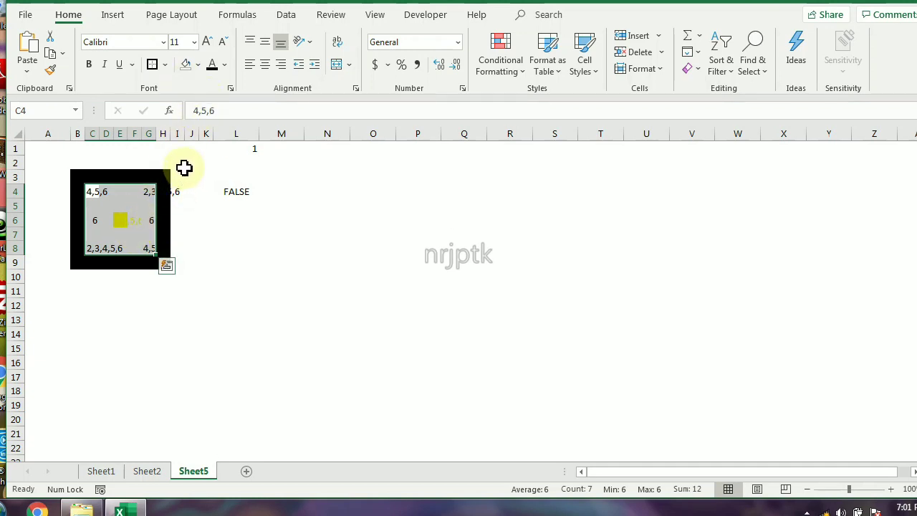
Step: Turn on Shrink to fit for the dice cells C4:G8
{"action": "left_click", "coordinate": [120, 220]}
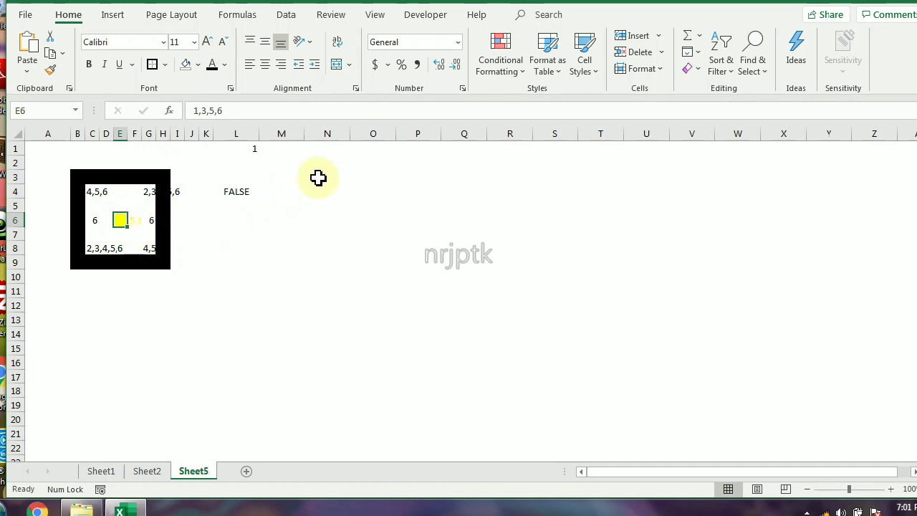
{"action": "left_click_drag", "start_coordinate": [93, 191], "coordinate": [143, 248]}
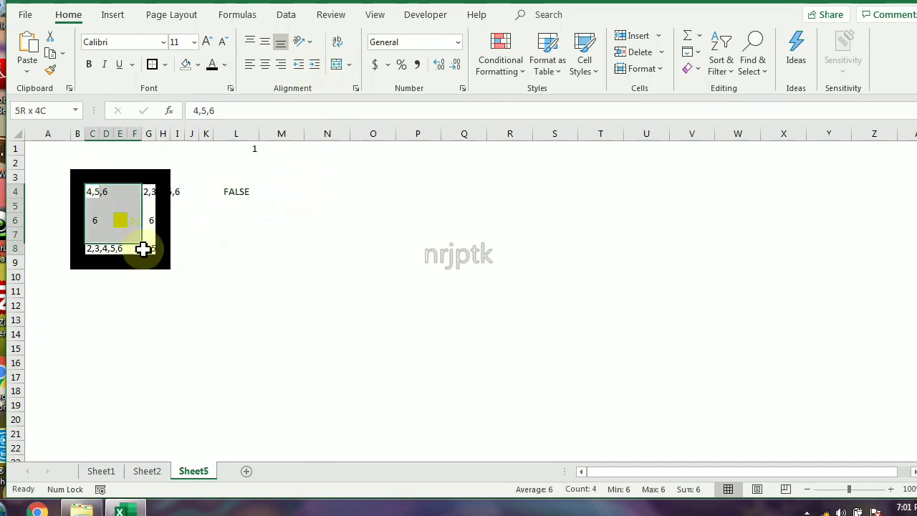
{"action": "key", "text": "ctrl+1"}
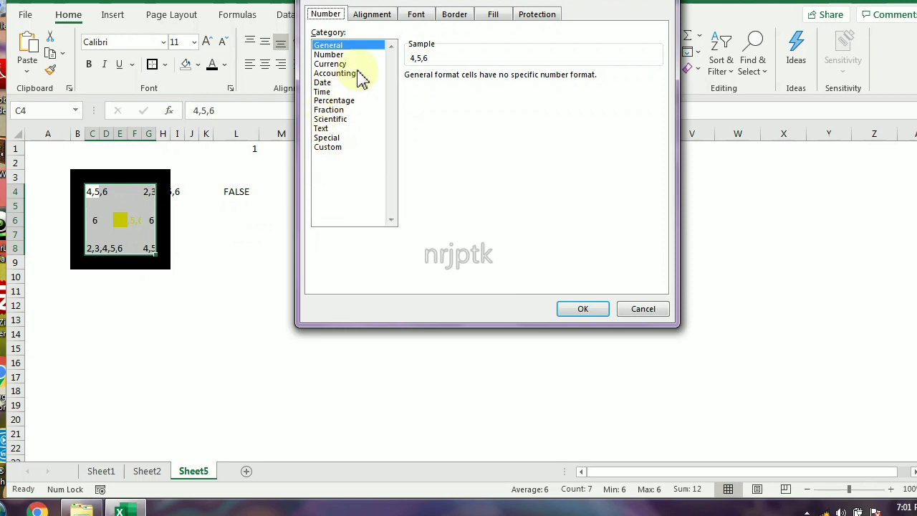
{"action": "left_click", "coordinate": [374, 15]}
{"action": "left_click", "coordinate": [324, 151]}
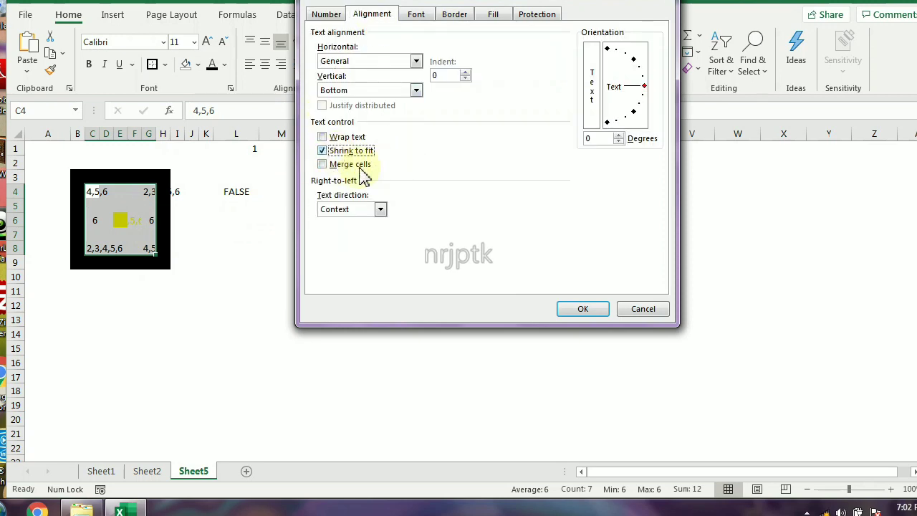
{"action": "left_click", "coordinate": [580, 308]}
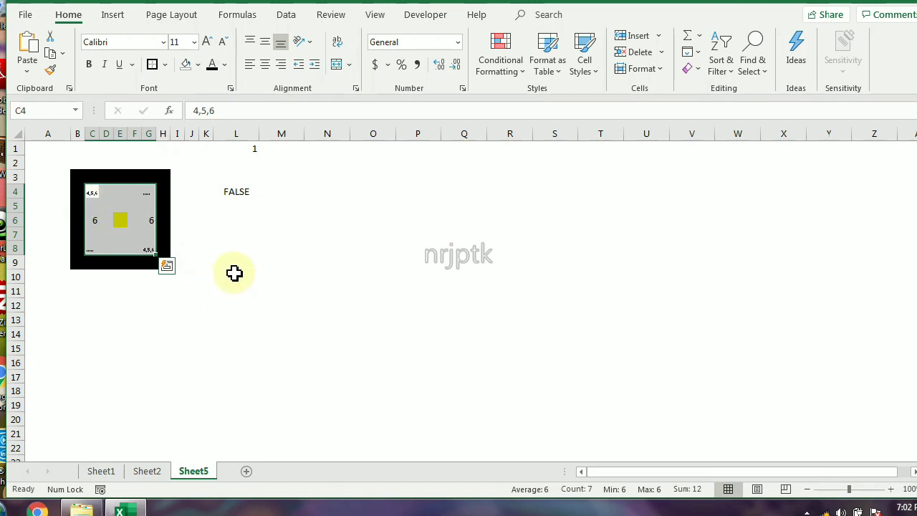
Step: Try roll values 2 through 7 in L1, then reset it to 1
{"action": "left_click", "coordinate": [234, 272]}
{"action": "left_click", "coordinate": [247, 149]}
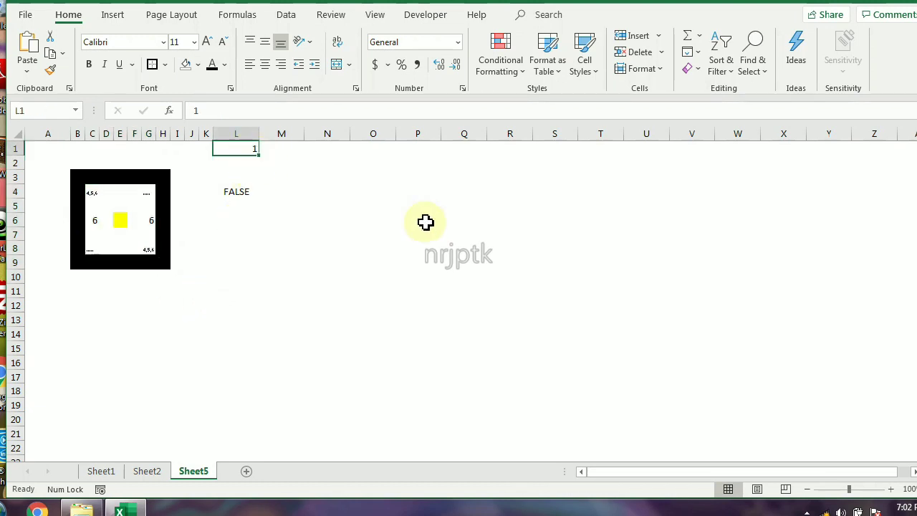
{"action": "type", "text": "2"}
{"action": "key", "text": "Return"}
{"action": "key", "text": "Up"}
{"action": "type", "text": "3"}
{"action": "key", "text": "Return"}
{"action": "key", "text": "Up"}
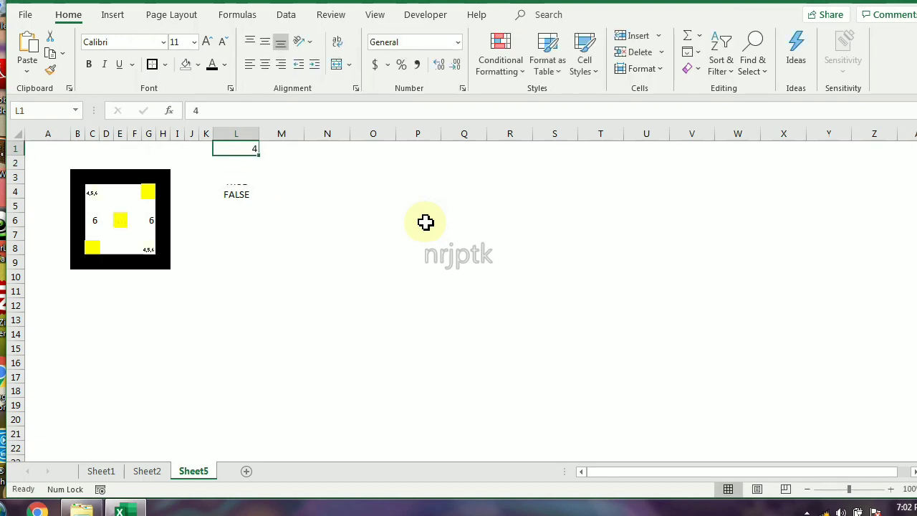
{"action": "key", "text": "Return"}
{"action": "key", "text": "Up"}
{"action": "type", "text": "5"}
{"action": "key", "text": "Return"}
{"action": "key", "text": "Up"}
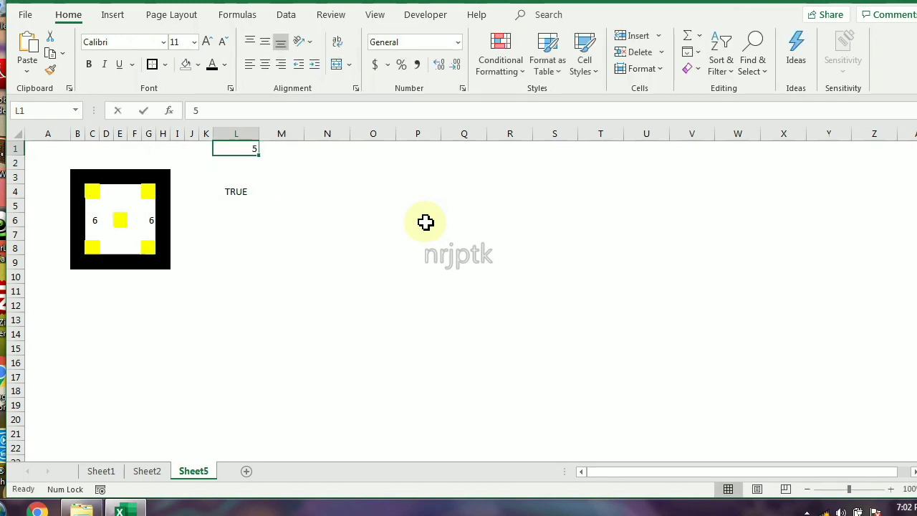
{"action": "type", "text": "6"}
{"action": "key", "text": "Return"}
{"action": "key", "text": "Up"}
{"action": "key", "text": "Return"}
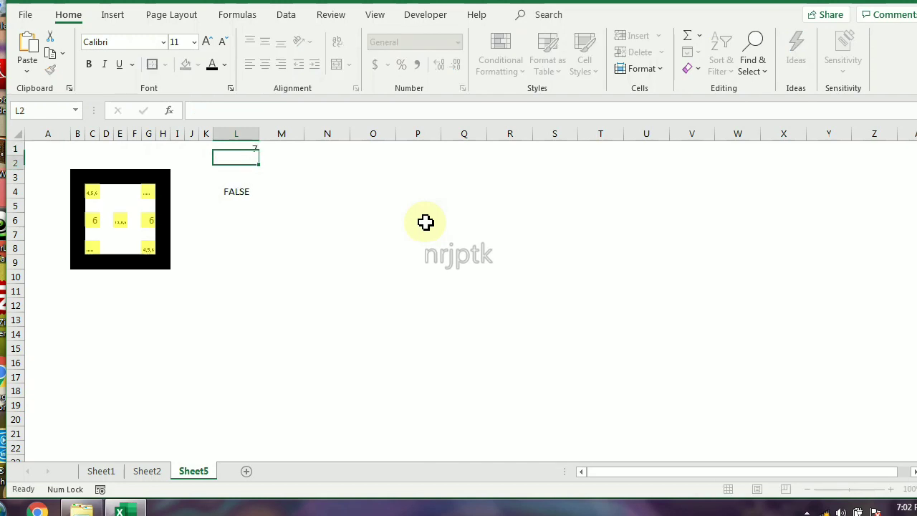
{"action": "key", "text": "Up"}
{"action": "key", "text": "Return"}
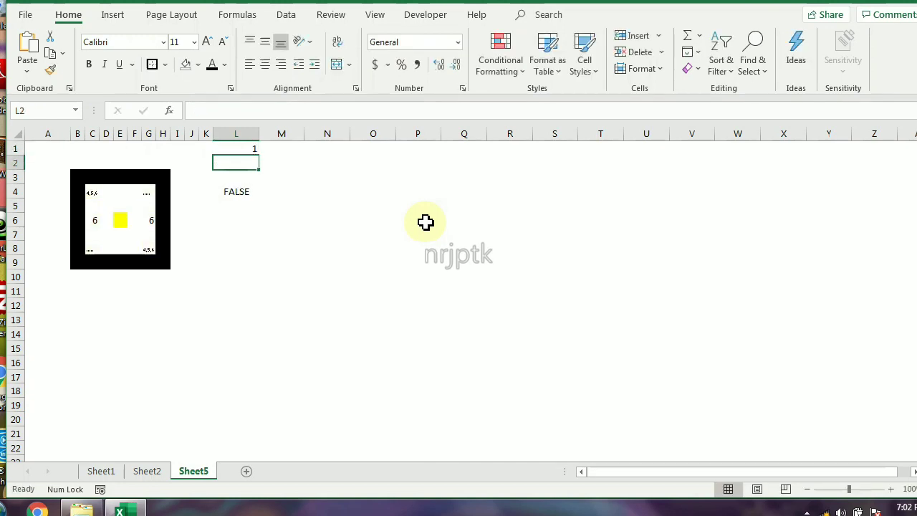
{"action": "left_click_drag", "start_coordinate": [91, 192], "coordinate": [152, 255]}
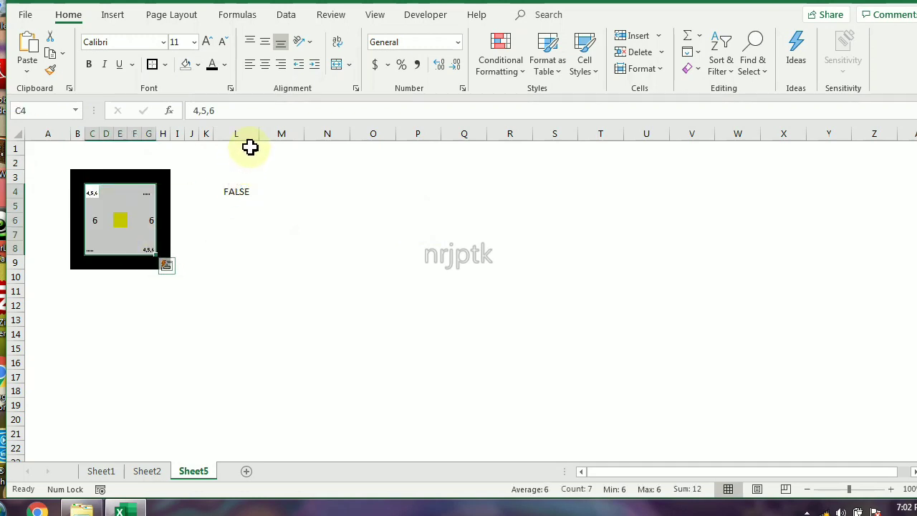
Step: Make the dice cells' numbers white to hide them
{"action": "left_click", "coordinate": [224, 64]}
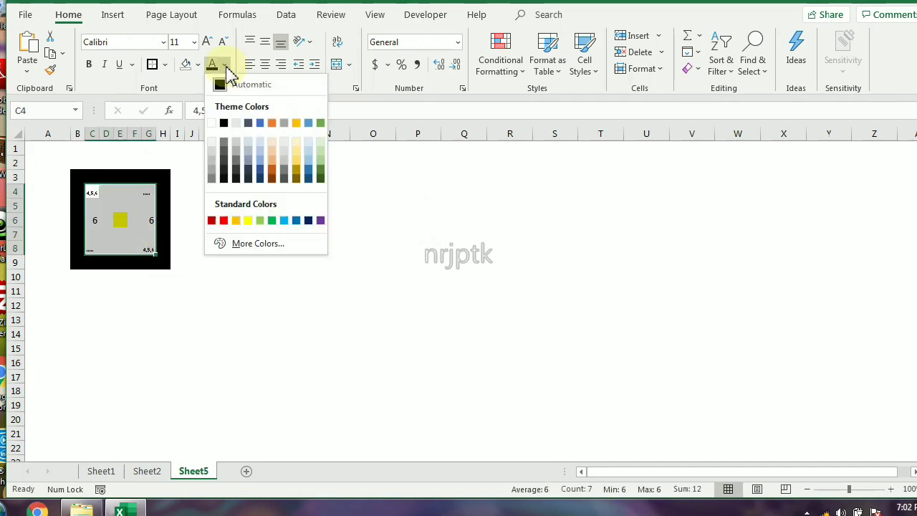
{"action": "left_click", "coordinate": [212, 123]}
{"action": "left_click", "coordinate": [290, 218]}
Step: Delete the FALSE test formula from L4
{"action": "left_click", "coordinate": [243, 192]}
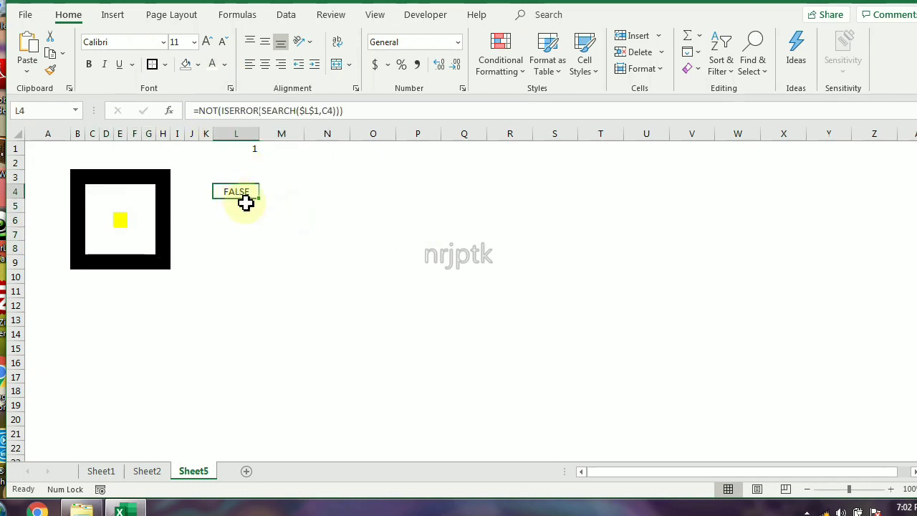
{"action": "key", "text": "Delete"}
{"action": "left_click", "coordinate": [250, 149]}
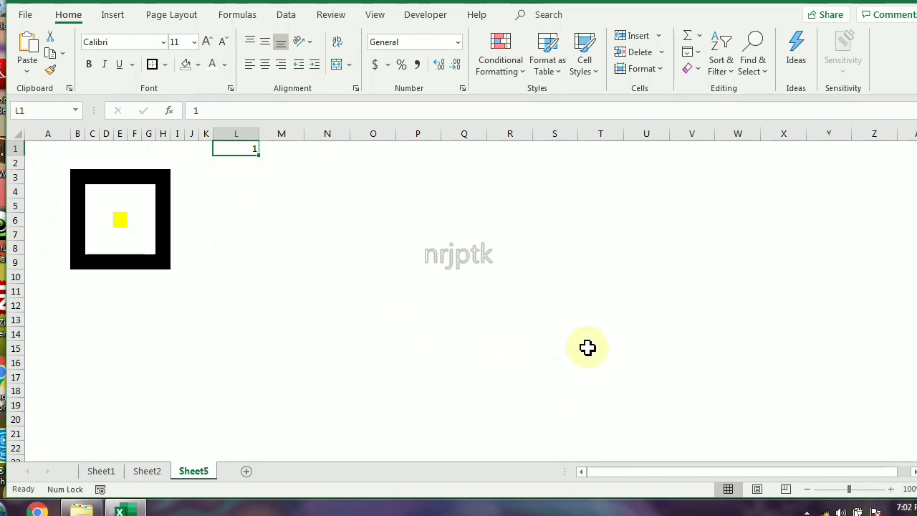
{"action": "left_click", "coordinate": [267, 216]}
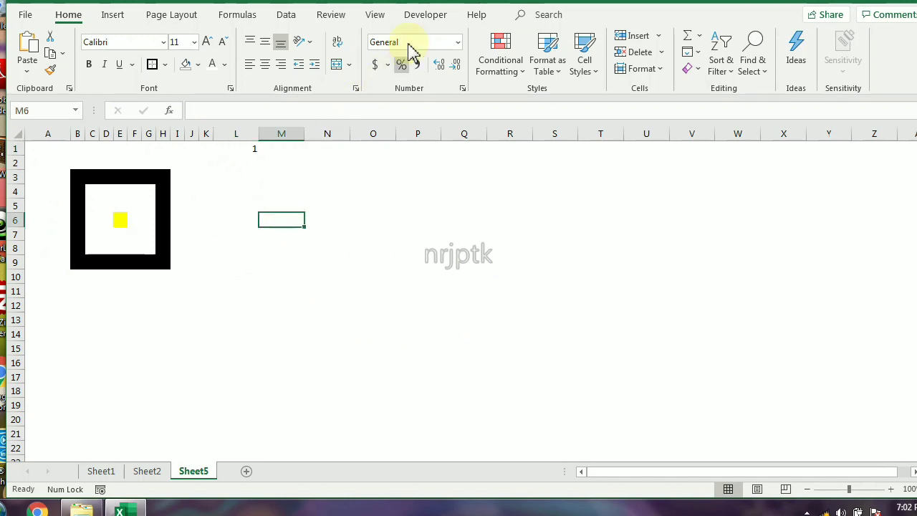
{"action": "left_click", "coordinate": [425, 15]}
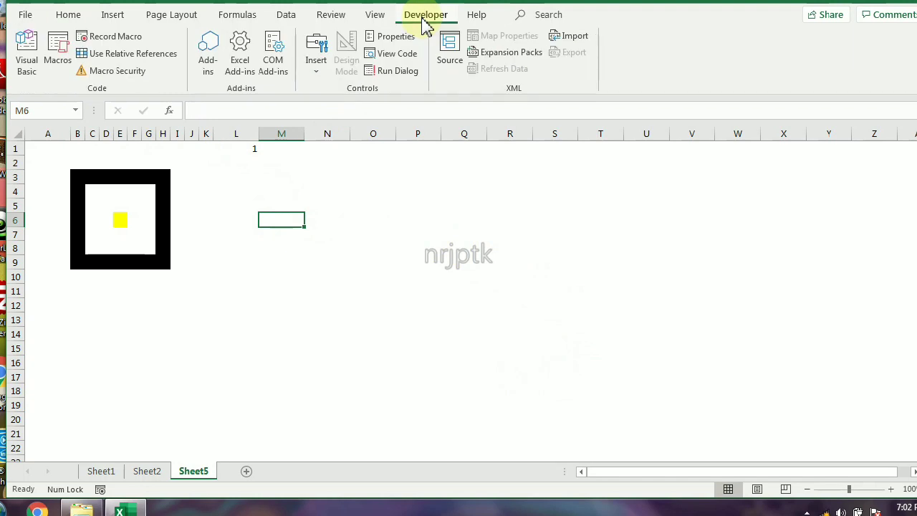
Step: Open the Visual Basic editor and insert a new code module
{"action": "left_click", "coordinate": [25, 68]}
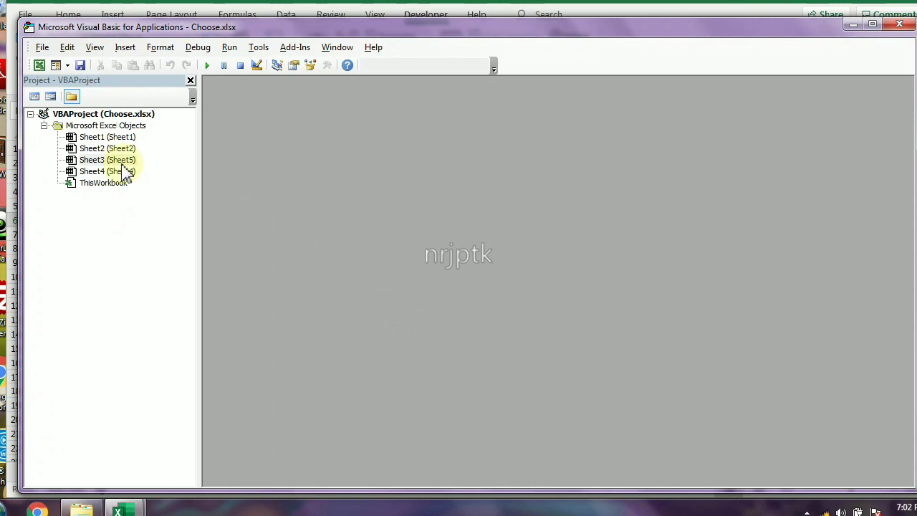
{"action": "left_click", "coordinate": [126, 49]}
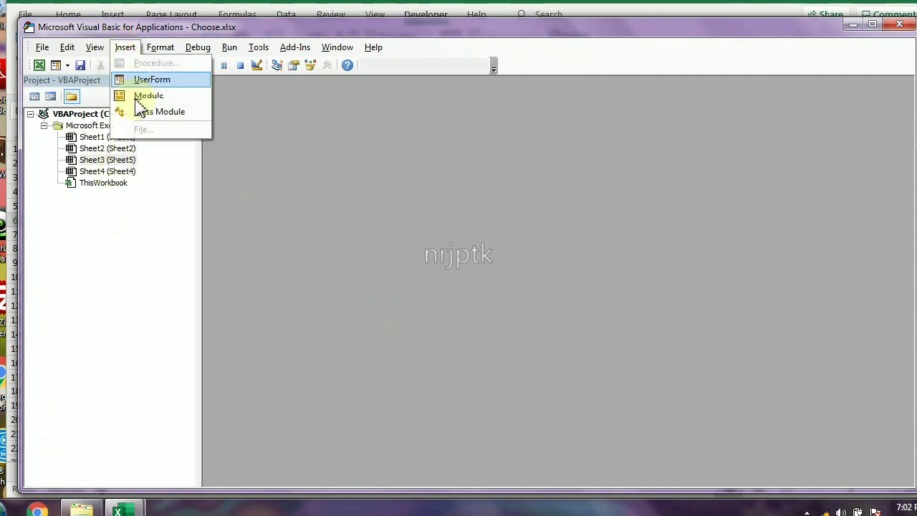
{"action": "left_click", "coordinate": [139, 94]}
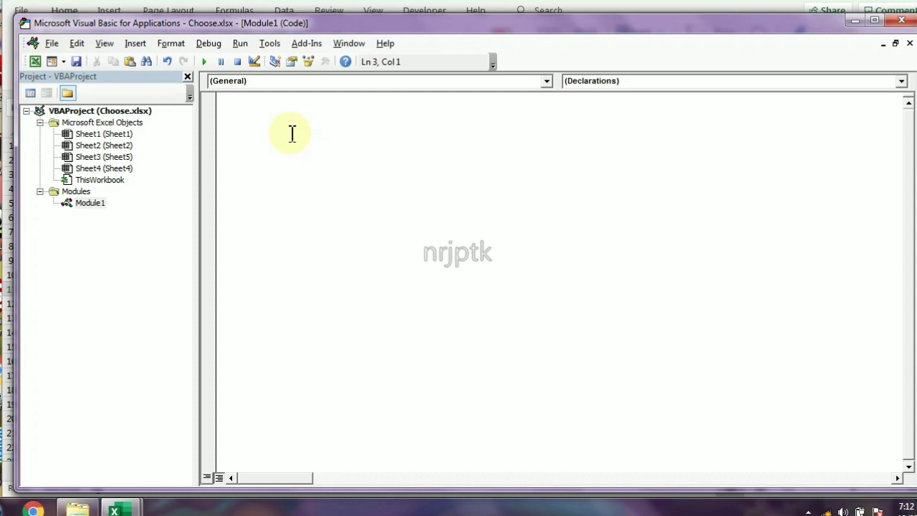
Step: Write Sub MyDice setting L1 to Choose(WorksheetFunction.RandBetween(1,6),1,2,3,4,5,6)
{"action": "type", "text": "sub MyDice"}
{"action": "key", "text": "Return"}
{"action": "type", "text": "sheet3"}
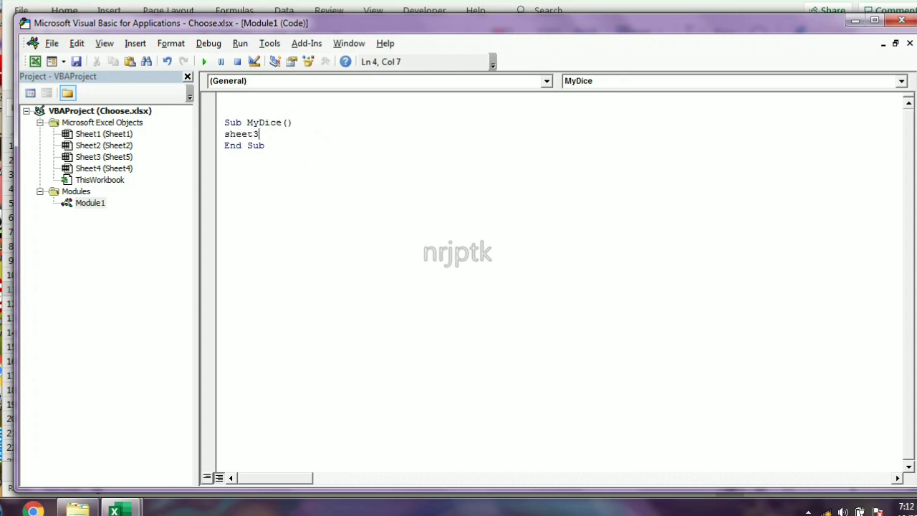
{"action": "type", "text": ".ran"}
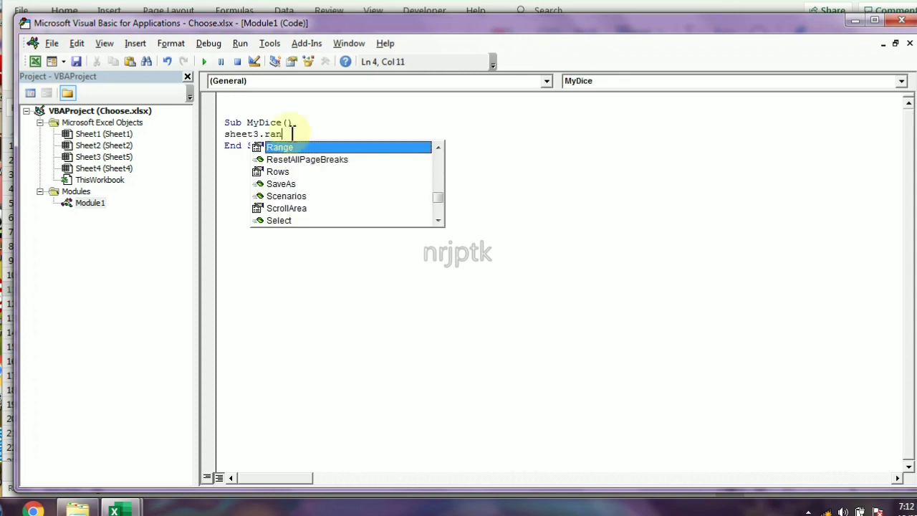
{"action": "type", "text": "(\"L1"}
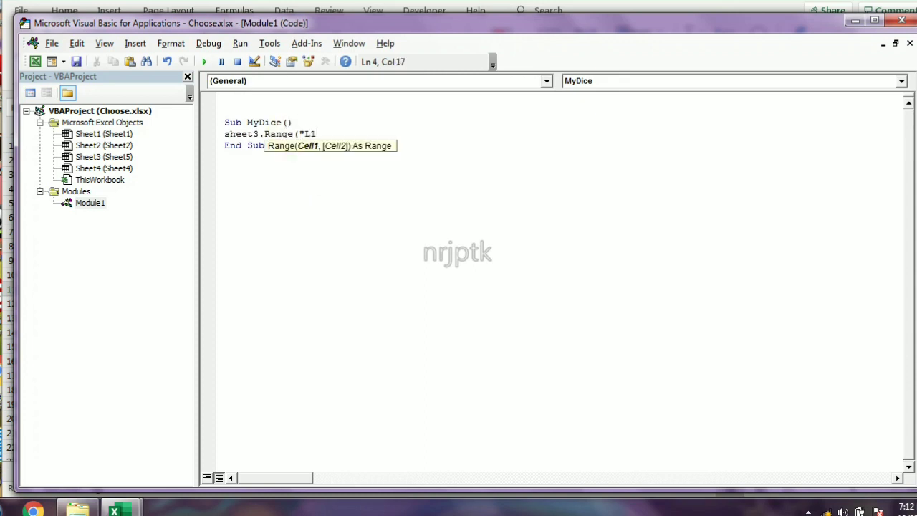
{"action": "type", "text": ").value=cho"}
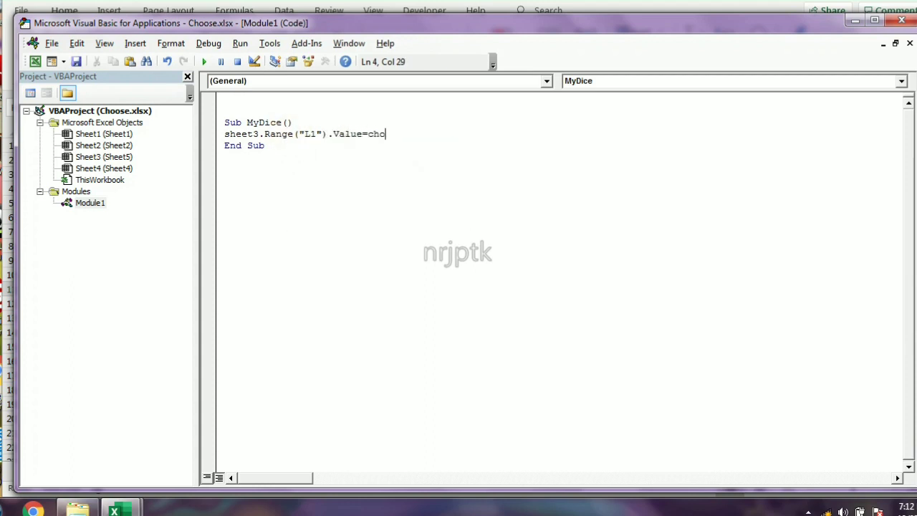
{"action": "type", "text": "(ra"}
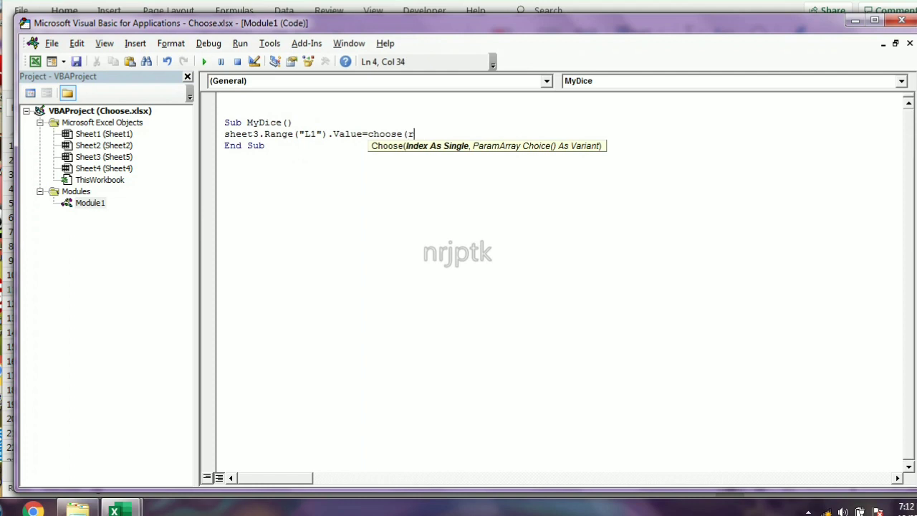
{"action": "key", "text": "ctrl+space"}
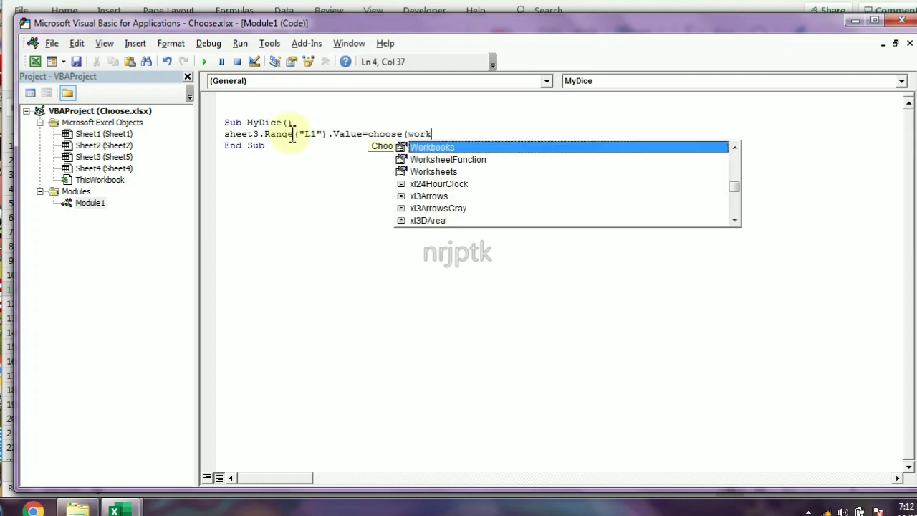
{"action": "key", "text": "Down"}
{"action": "type", "text": ".ran"}
{"action": "key", "text": "Down"}
{"action": "key", "text": "Tab"}
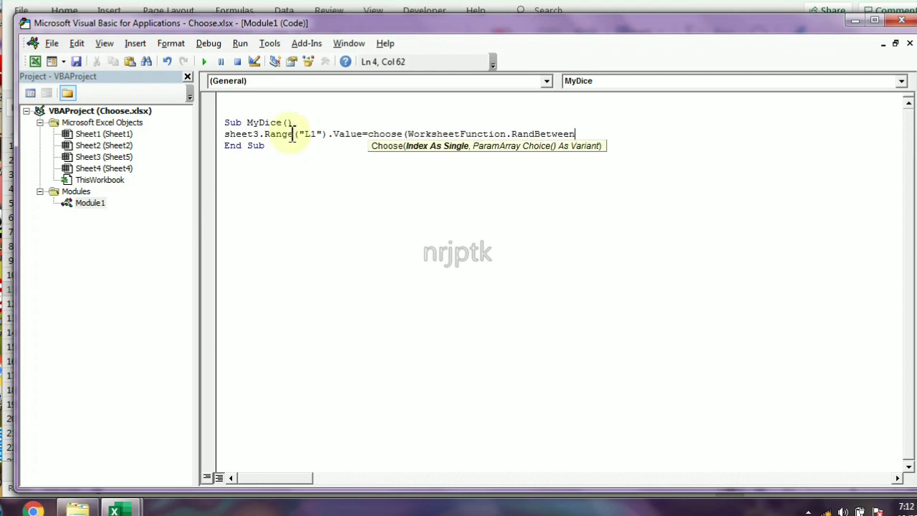
{"action": "type", "text": "(1,6)"}
{"action": "type", "text": ",1,2,3,4,5,6"}
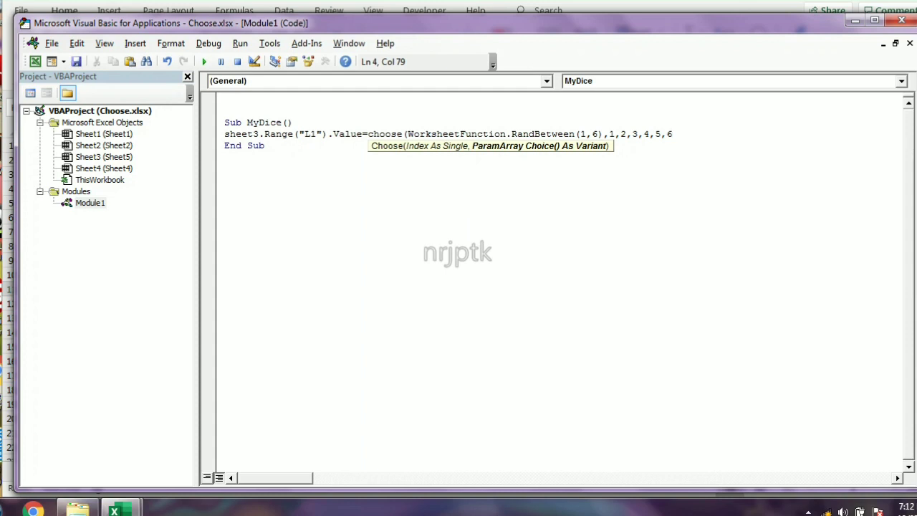
{"action": "type", "text": ")"}
{"action": "key", "text": "Down"}
{"action": "key", "text": "alt+Tab"}
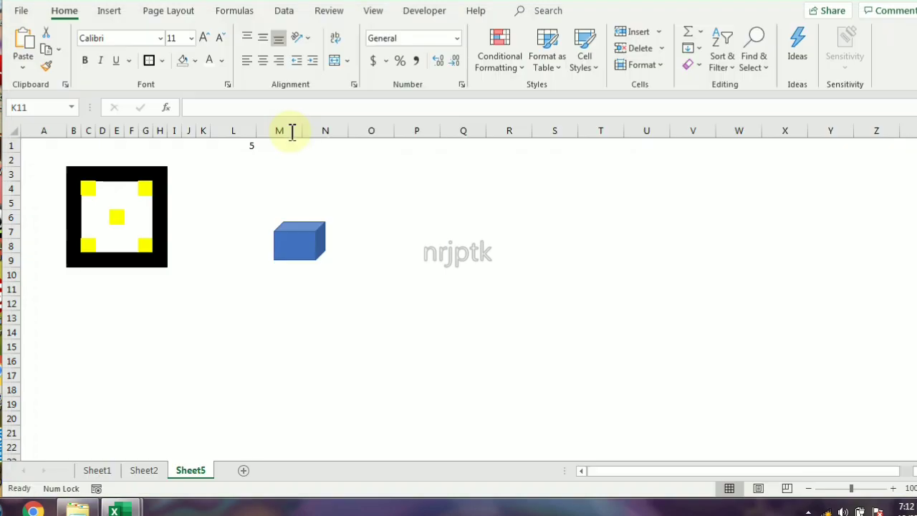
Step: Assign MyDice to the blue cube, then remove the cube from the sheet
{"action": "left_click", "coordinate": [307, 242]}
{"action": "right_click", "coordinate": [308, 249]}
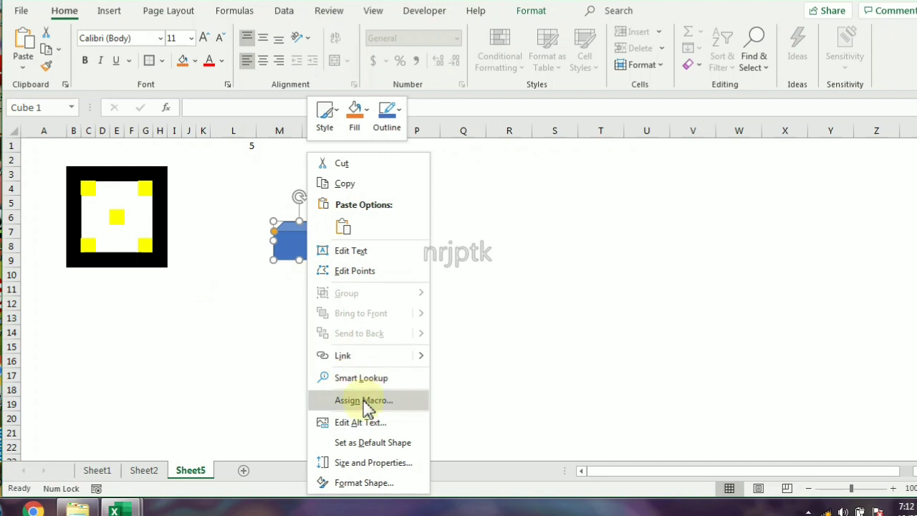
{"action": "left_click", "coordinate": [363, 400]}
{"action": "left_click", "coordinate": [252, 292]}
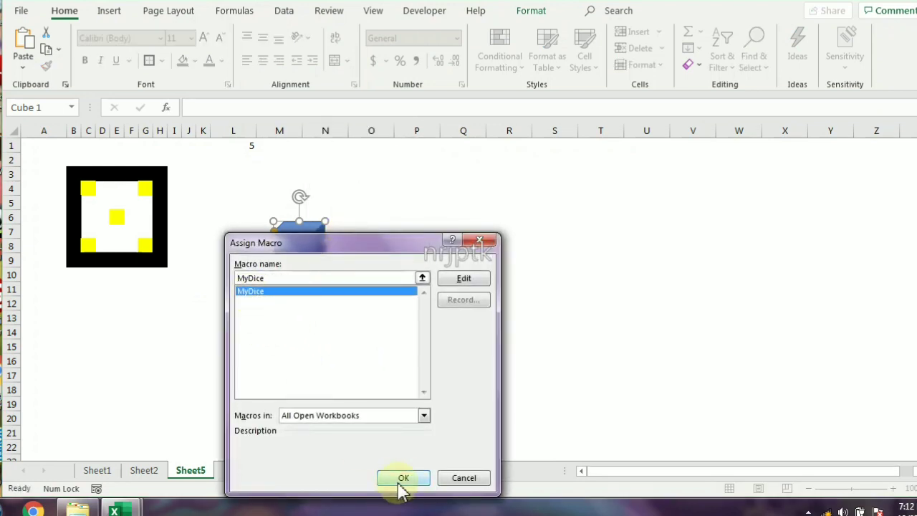
{"action": "left_click", "coordinate": [401, 478]}
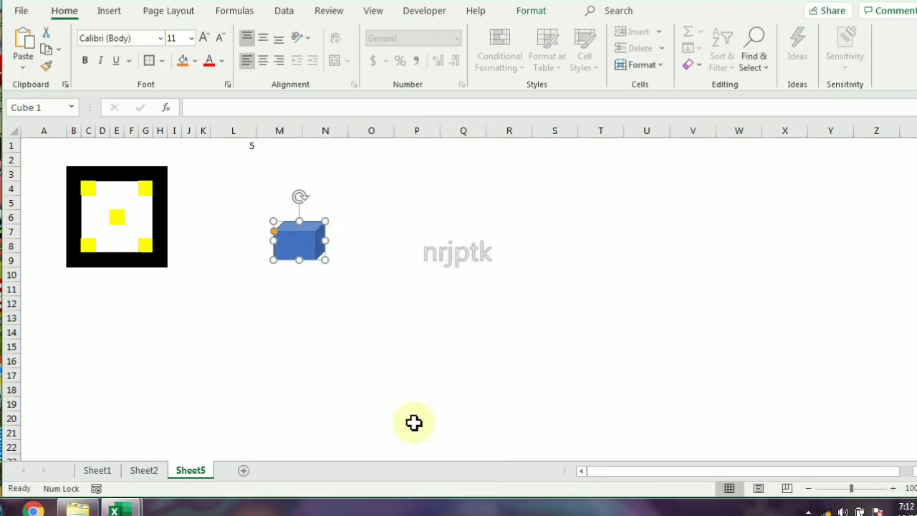
{"action": "left_click", "coordinate": [364, 259]}
{"action": "right_click", "coordinate": [314, 248]}
{"action": "left_click", "coordinate": [347, 163]}
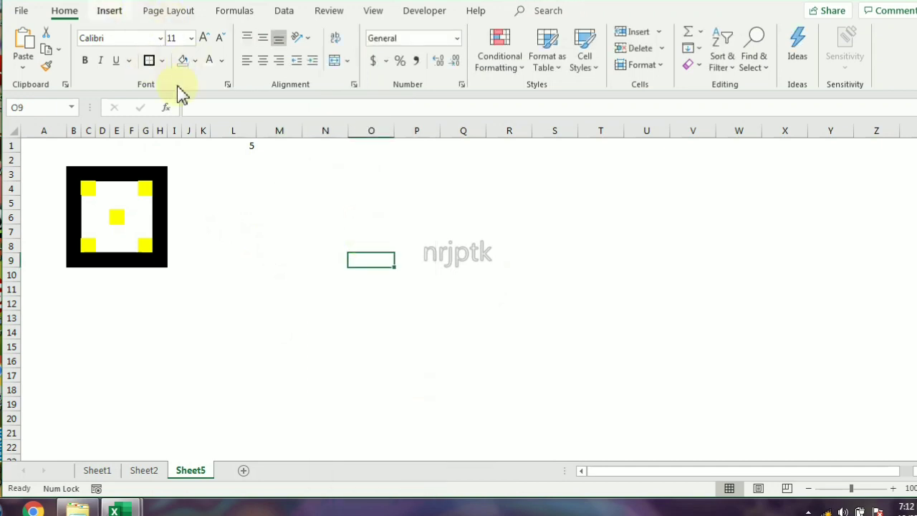
Step: Draw a small isosceles triangle to the right of the dice face
{"action": "left_click", "coordinate": [178, 86]}
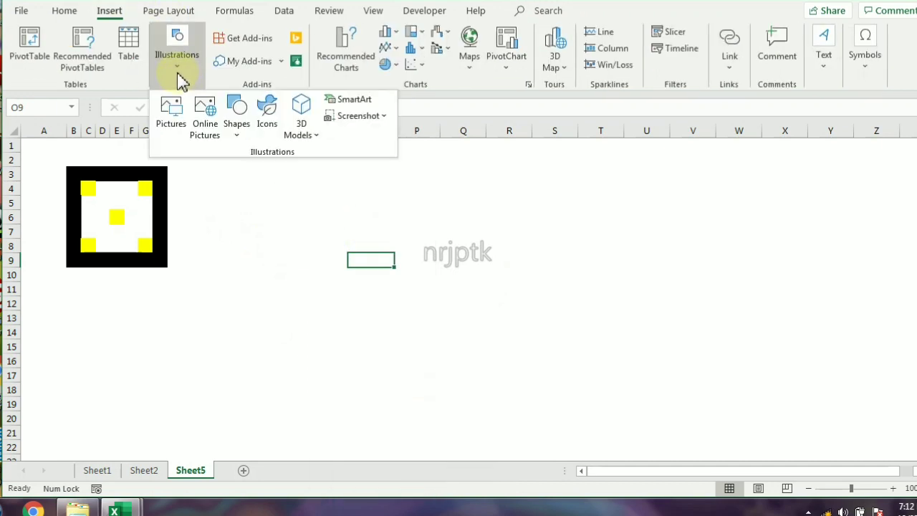
{"action": "left_click", "coordinate": [233, 135]}
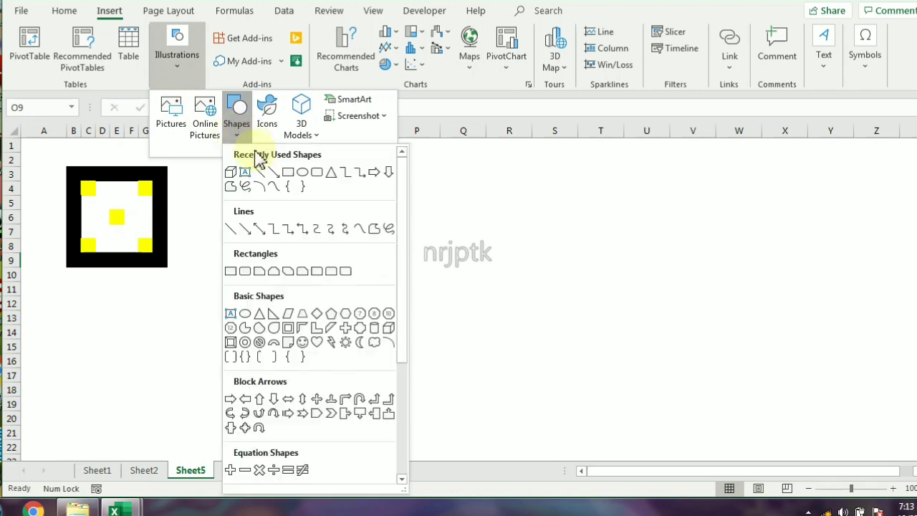
{"action": "left_click", "coordinate": [331, 173]}
{"action": "left_click_drag", "start_coordinate": [340, 211], "coordinate": [378, 230]}
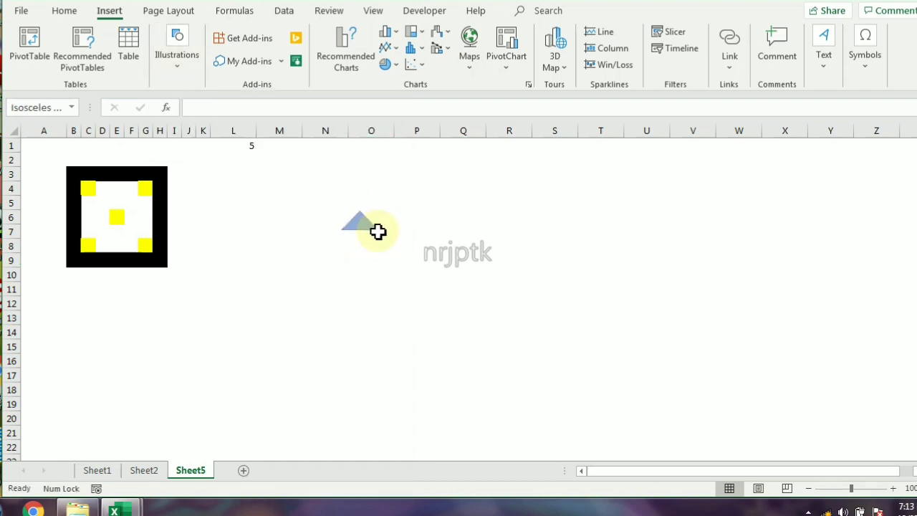
{"action": "right_click", "coordinate": [358, 228]}
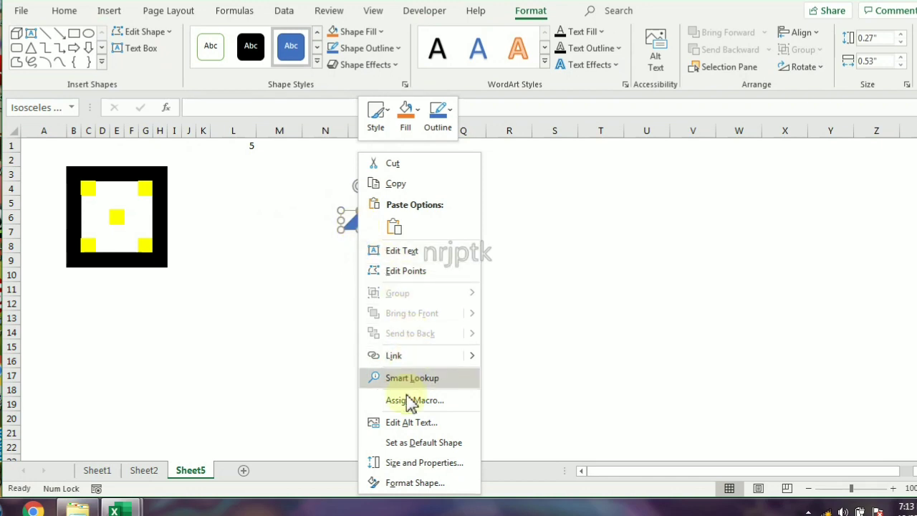
{"action": "key", "text": "Escape"}
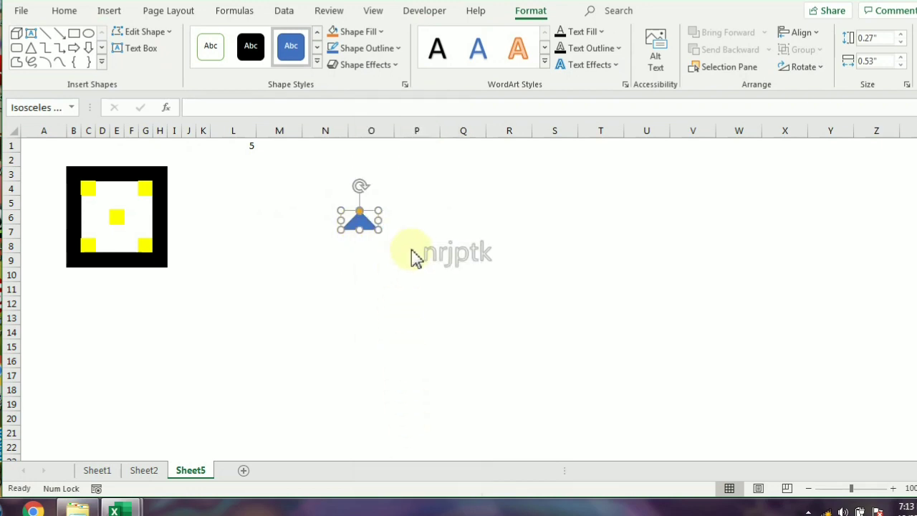
{"action": "left_click", "coordinate": [417, 246]}
{"action": "left_click", "coordinate": [420, 213]}
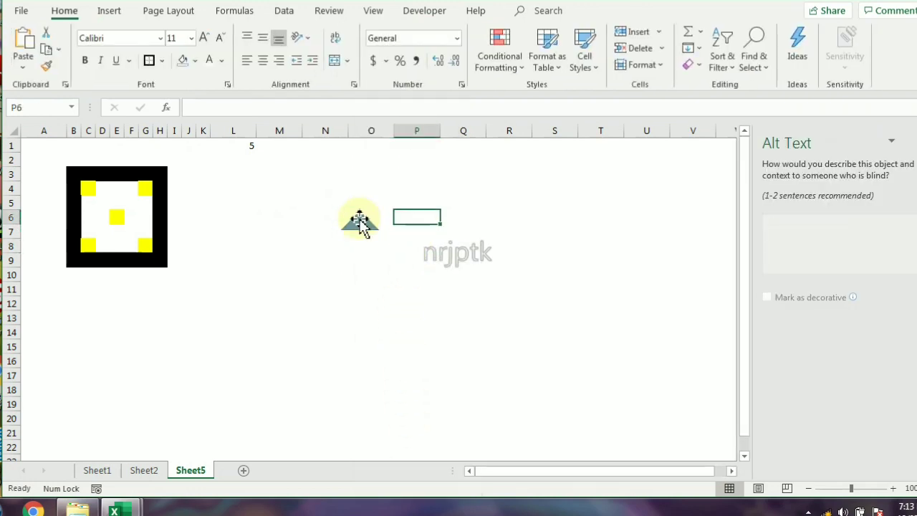
Step: Assign the MyDice macro to the triangle
{"action": "right_click", "coordinate": [360, 224]}
{"action": "left_click", "coordinate": [419, 400]}
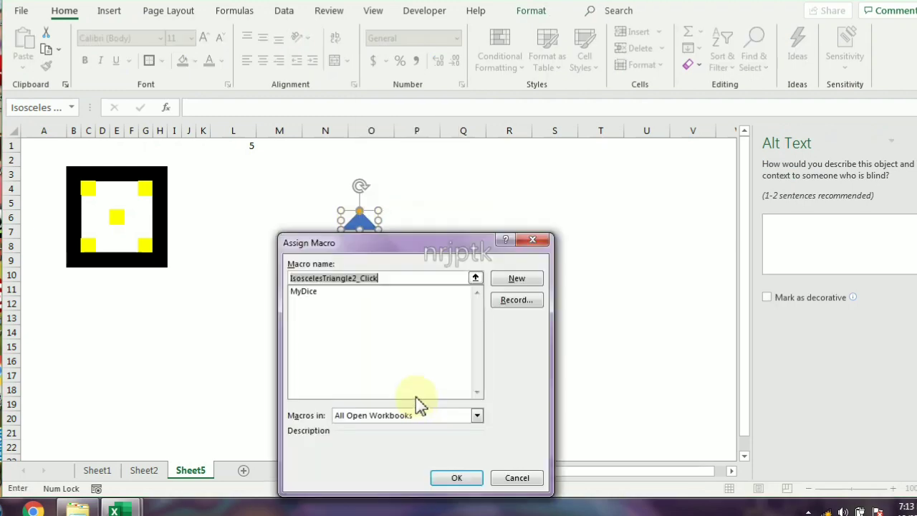
{"action": "left_click", "coordinate": [307, 295]}
{"action": "left_click", "coordinate": [456, 477]}
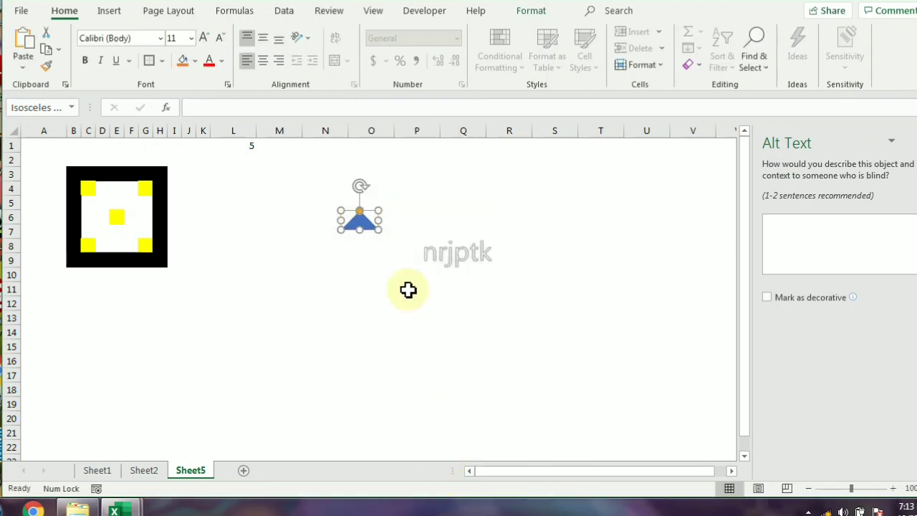
{"action": "left_click", "coordinate": [409, 290]}
{"action": "left_click", "coordinate": [117, 215]}
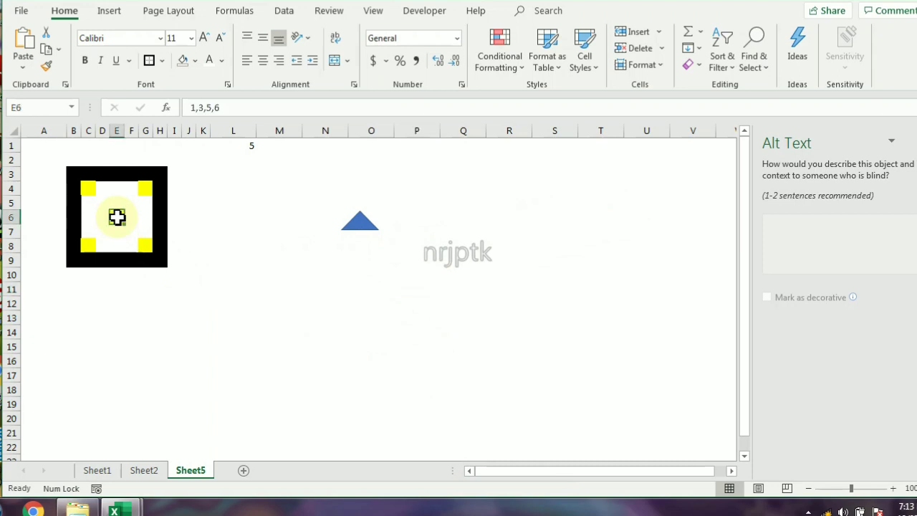
Step: Check cell E6, then re-roll the dice about ten times via the triangle, ending on one centre dot
{"action": "left_click", "coordinate": [243, 110]}
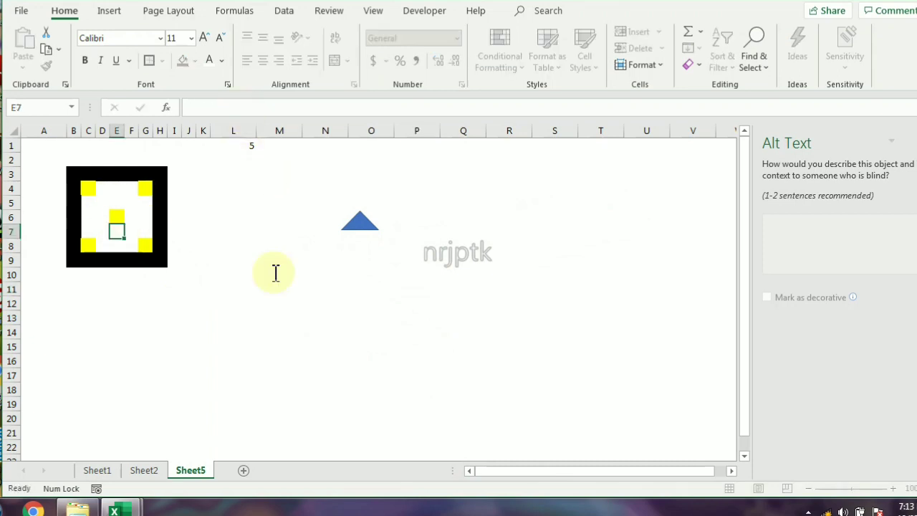
{"action": "left_click", "coordinate": [324, 303]}
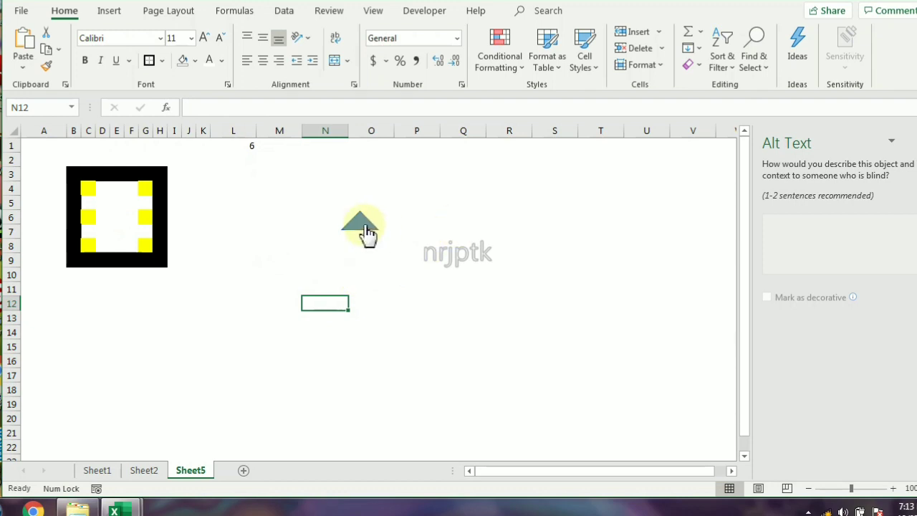
{"action": "left_click", "coordinate": [360, 231]}
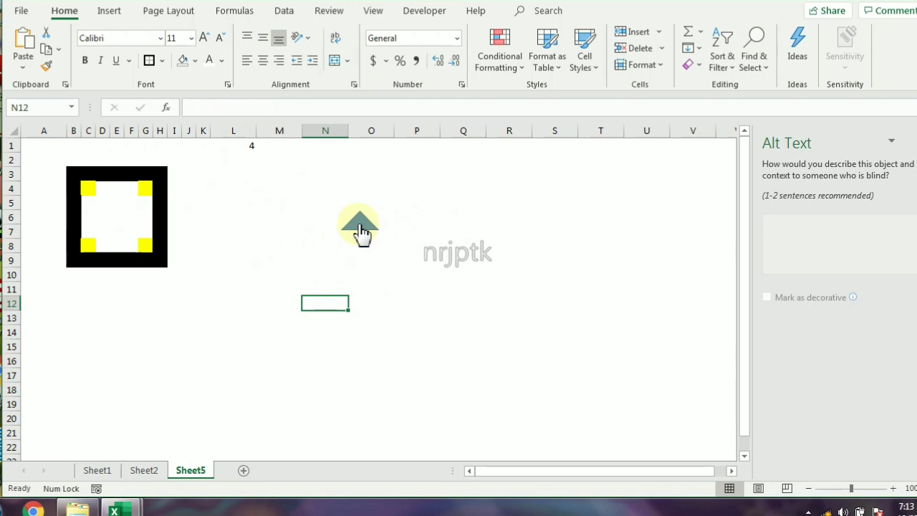
{"action": "left_click", "coordinate": [360, 231]}
{"action": "left_click", "coordinate": [360, 231]}
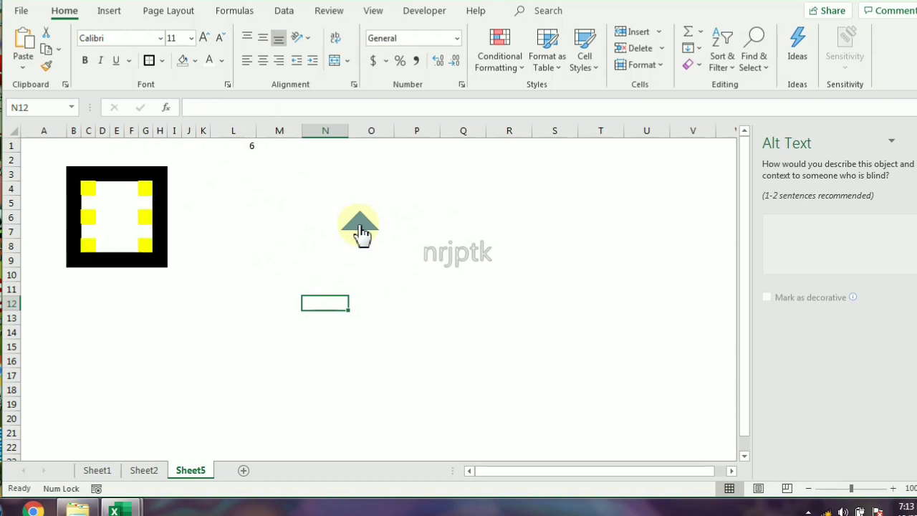
{"action": "left_click", "coordinate": [360, 231]}
{"action": "left_click", "coordinate": [360, 230]}
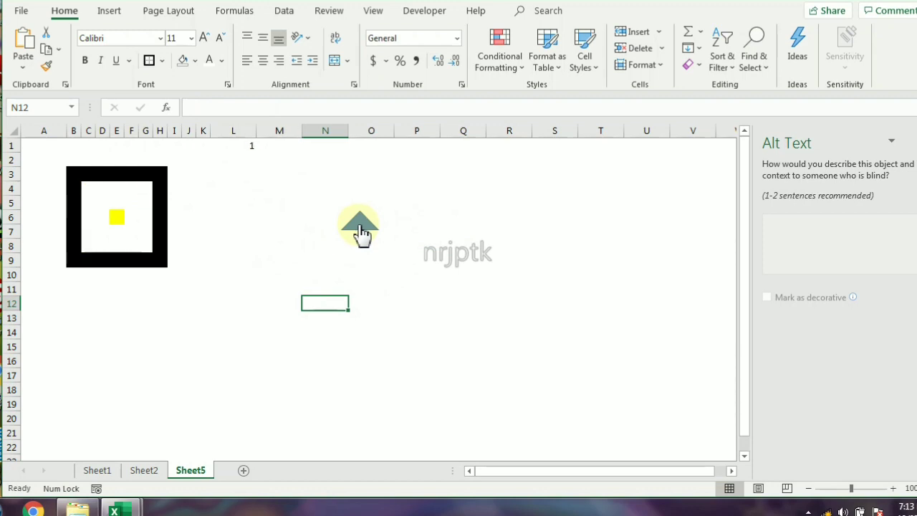
{"action": "left_click", "coordinate": [360, 231]}
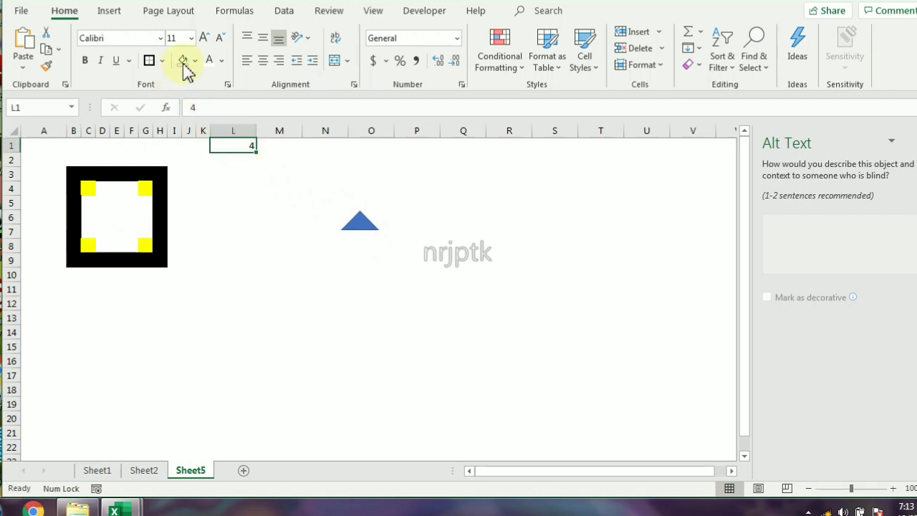
{"action": "left_click", "coordinate": [290, 244]}
{"action": "left_click", "coordinate": [357, 233]}
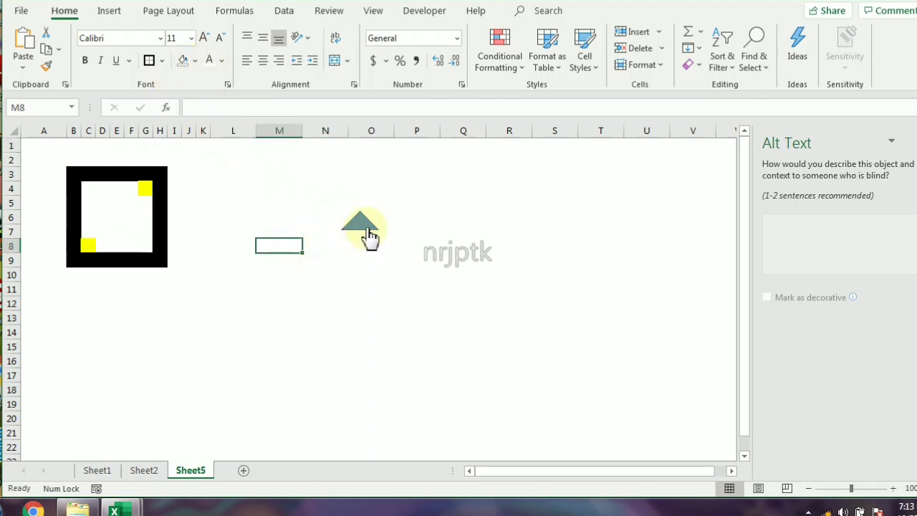
{"action": "left_click", "coordinate": [362, 236]}
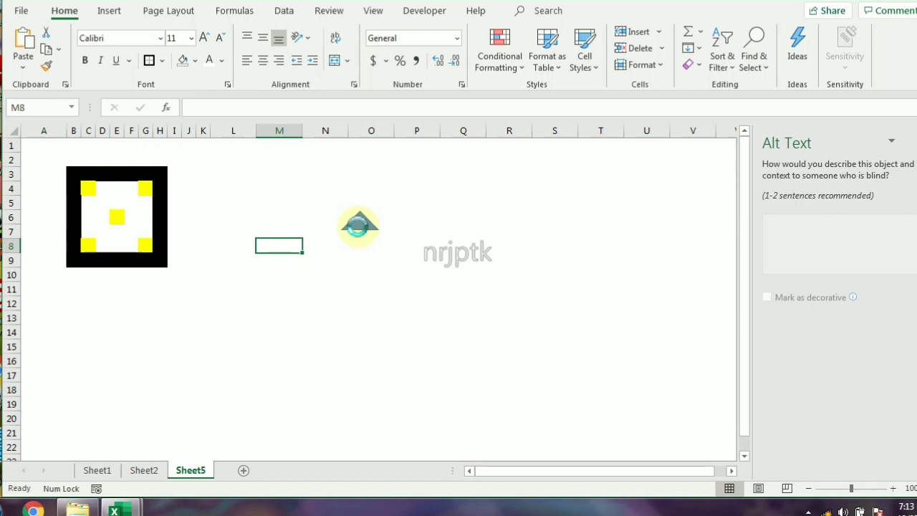
{"action": "left_click", "coordinate": [356, 225]}
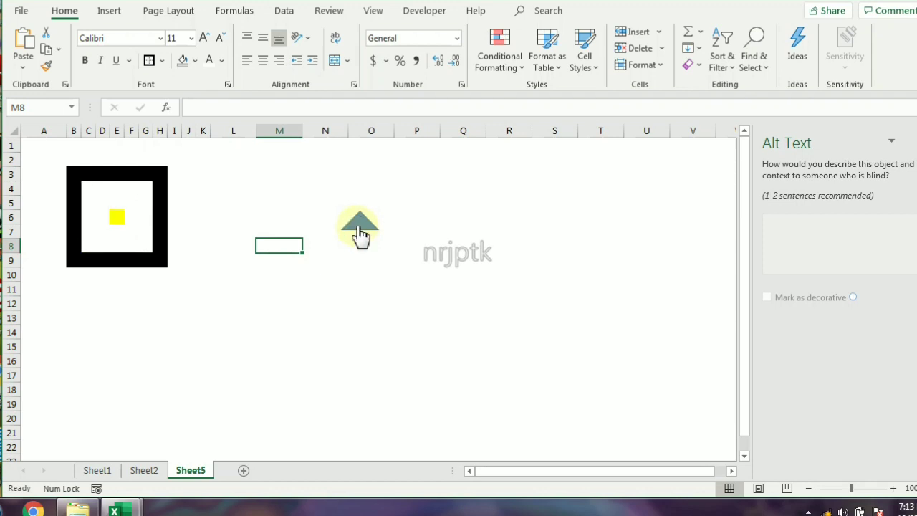